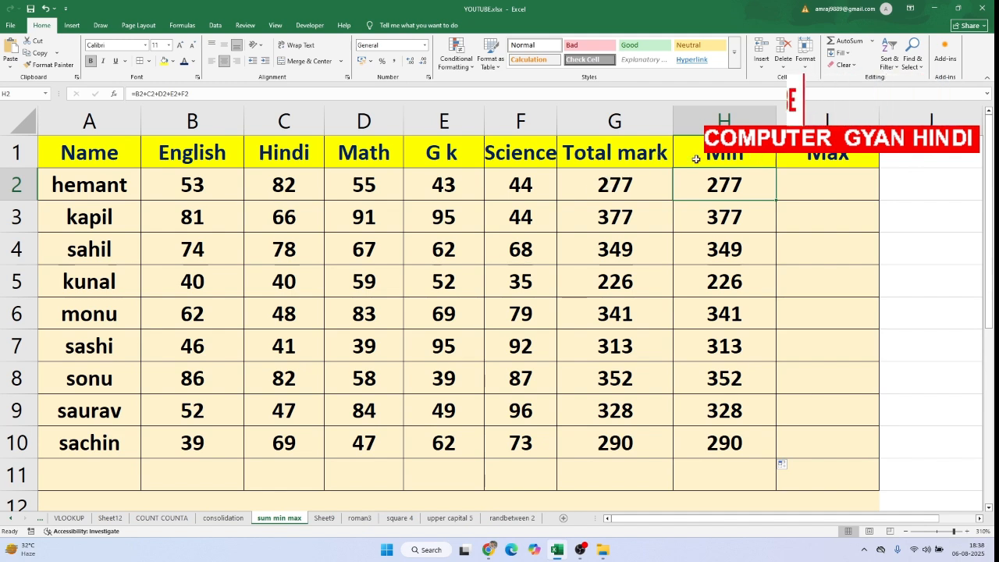
Clear the existing results from the Total mark and Min columns, cells G2:G10 and H2:H10
drag(604, 182, 629, 444)
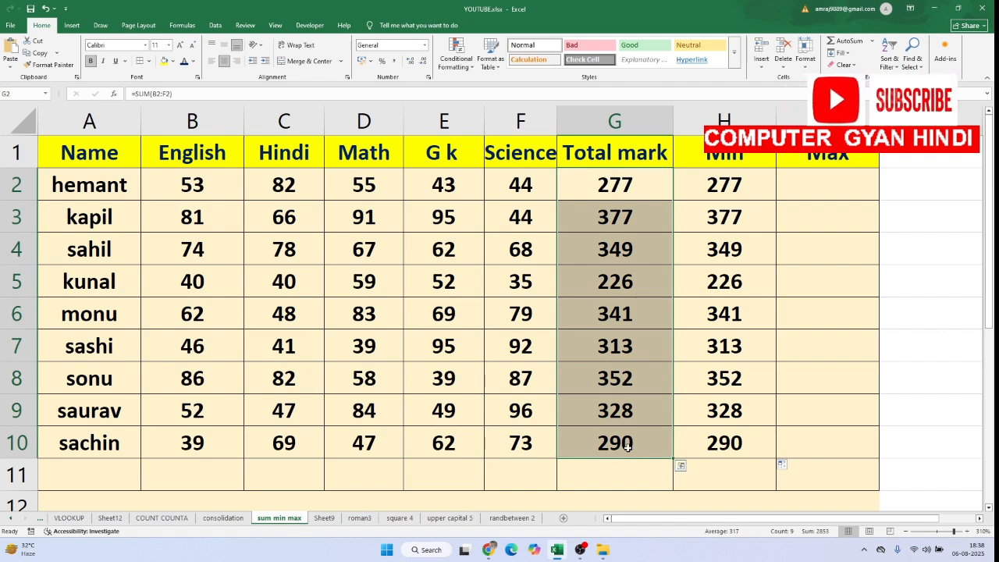
key(Delete)
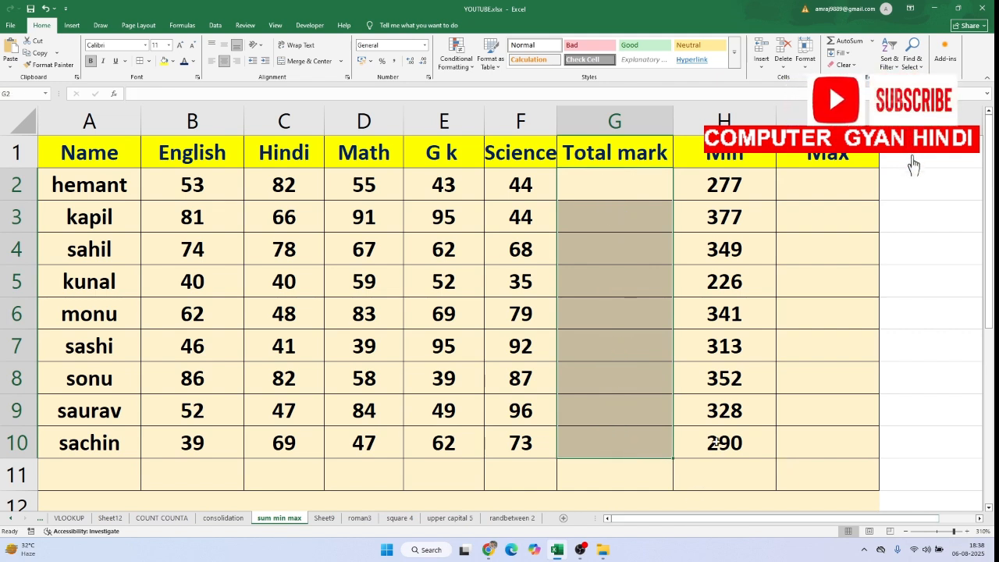
drag(691, 179, 722, 437)
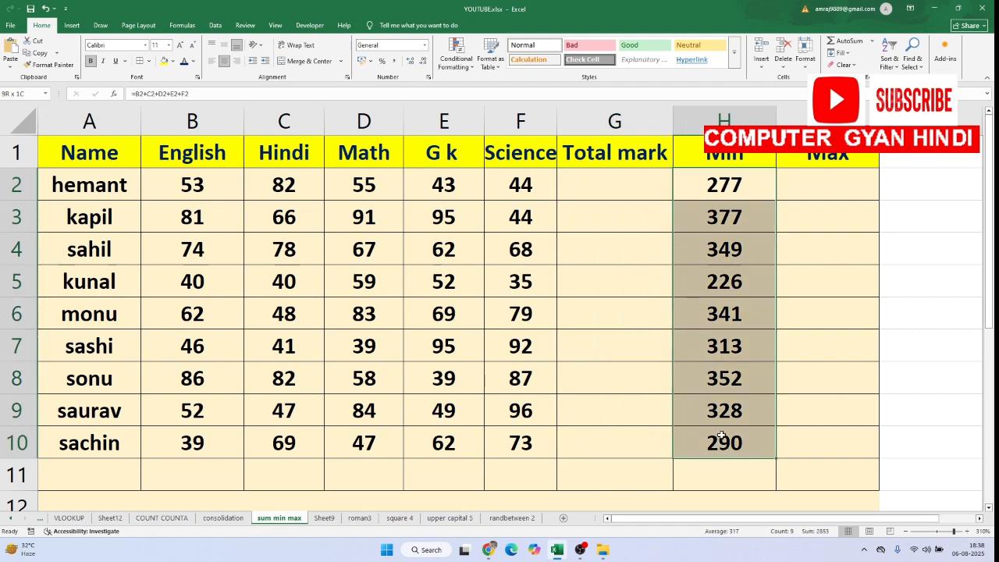
key(Delete)
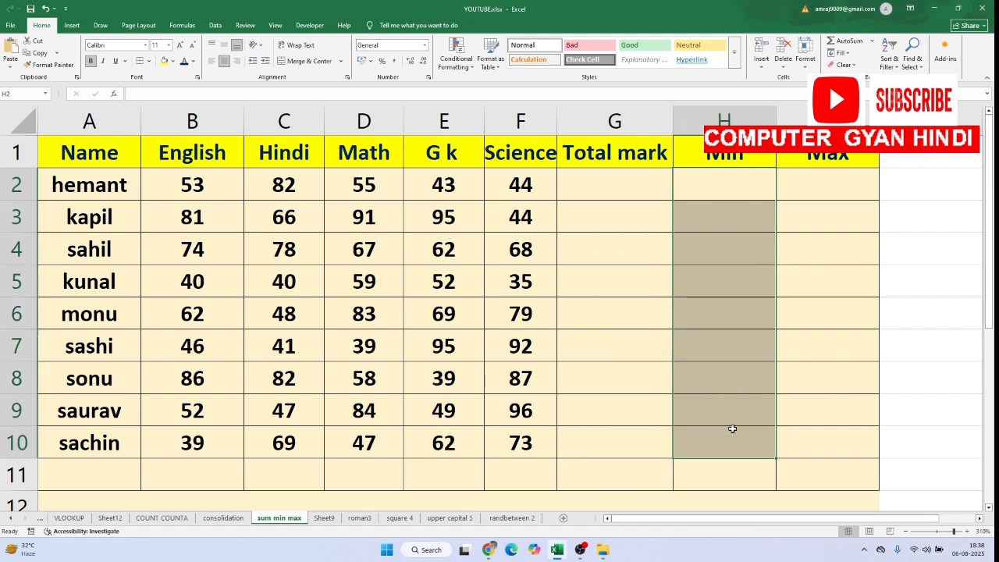
click(662, 301)
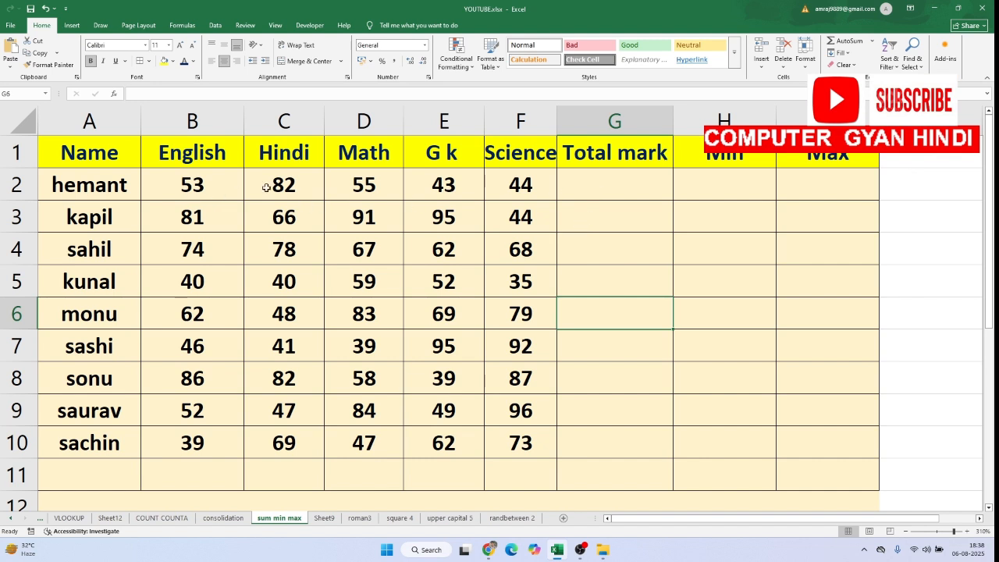
Enter the formula =SUM(B2:F2) in cell G2 to total the first student's five subject marks
click(628, 192)
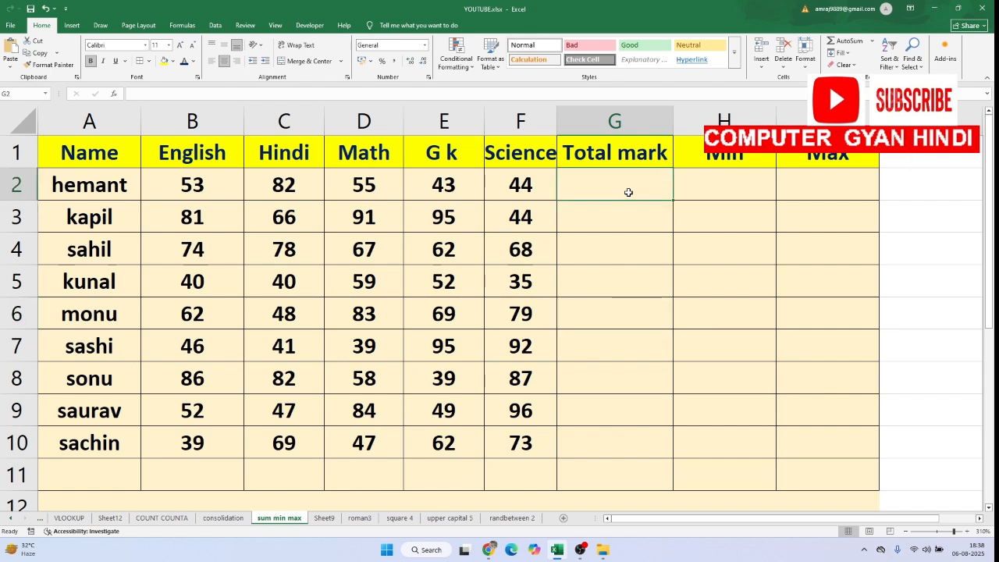
text(=)
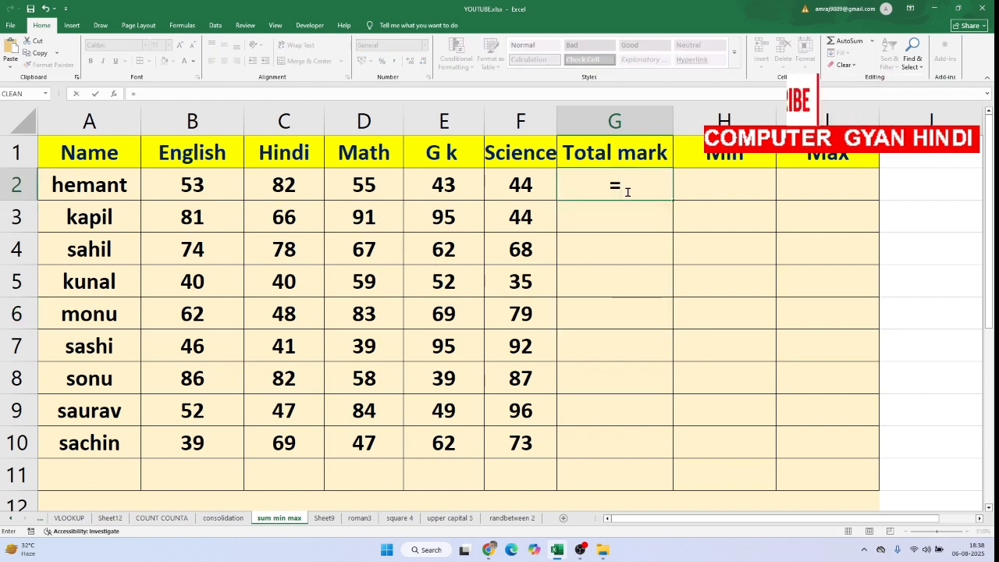
text(SUM)
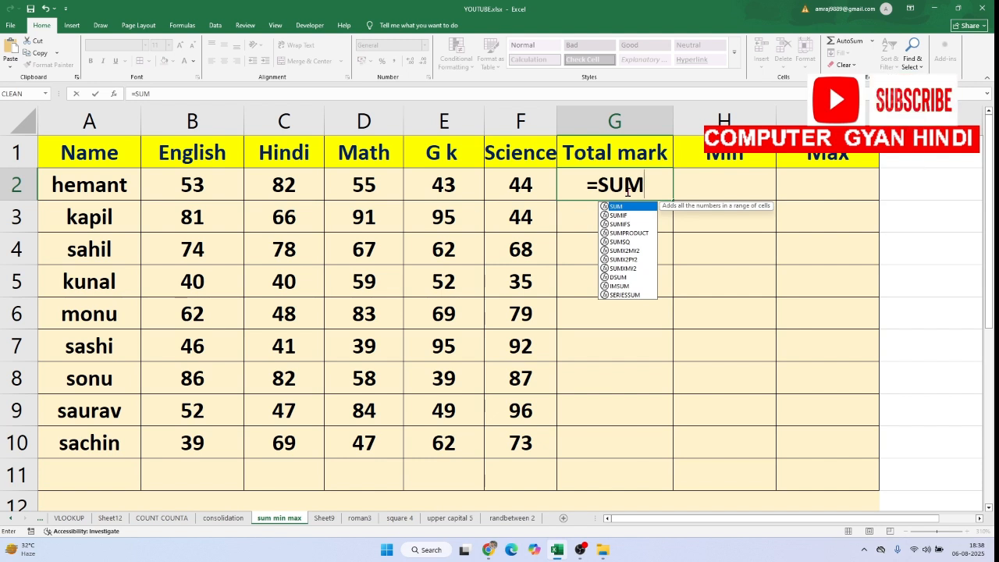
text(()
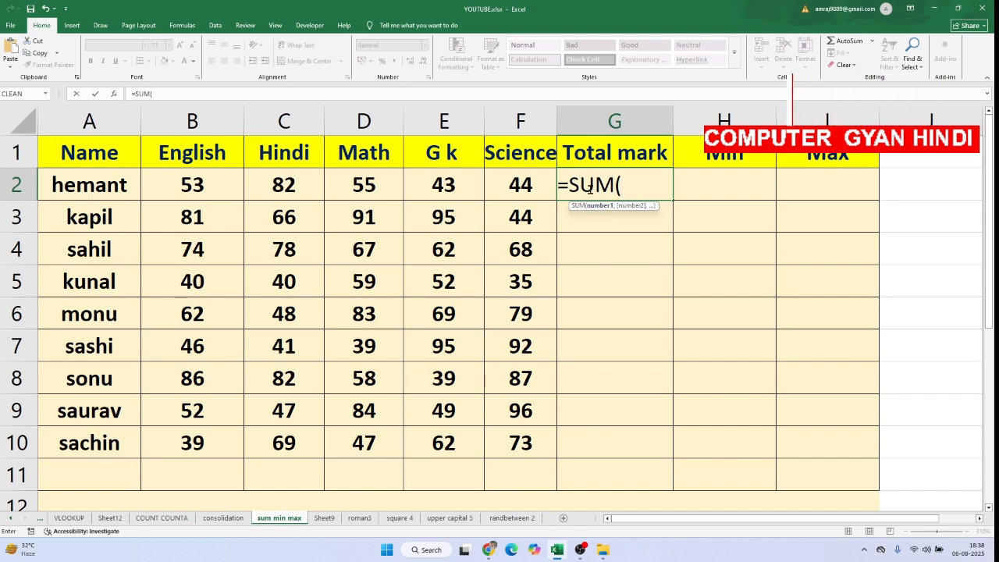
drag(164, 180, 505, 198)
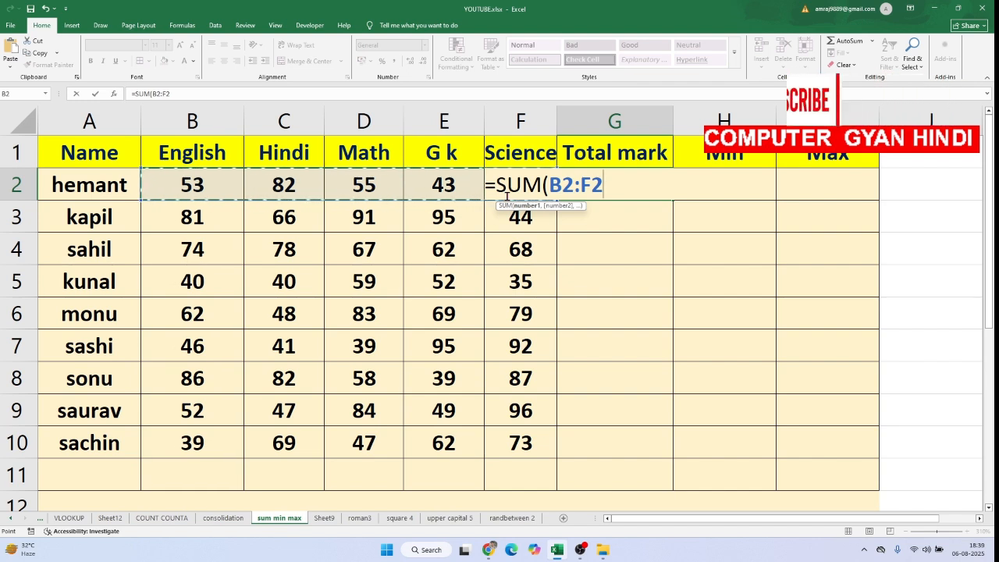
text())
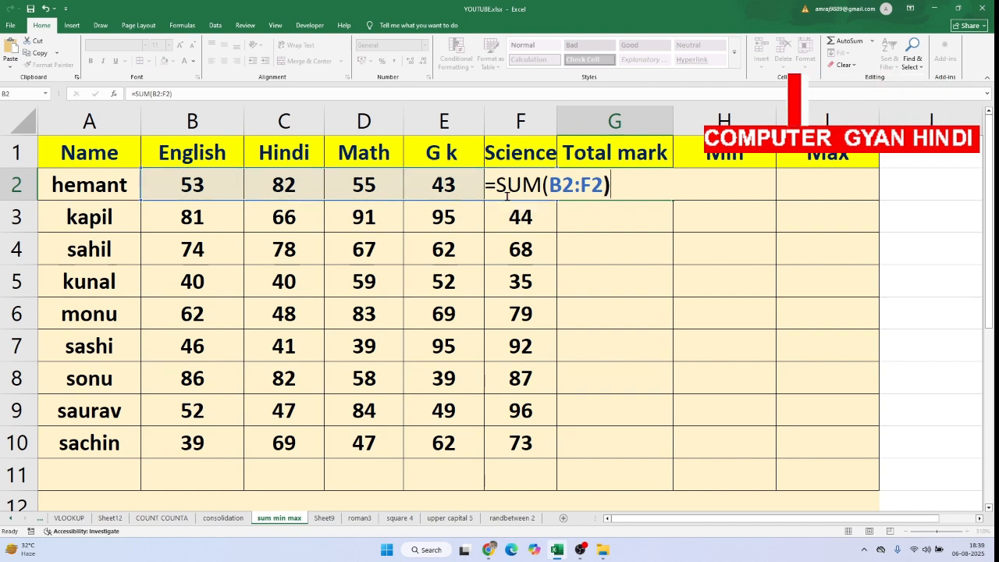
key(Return)
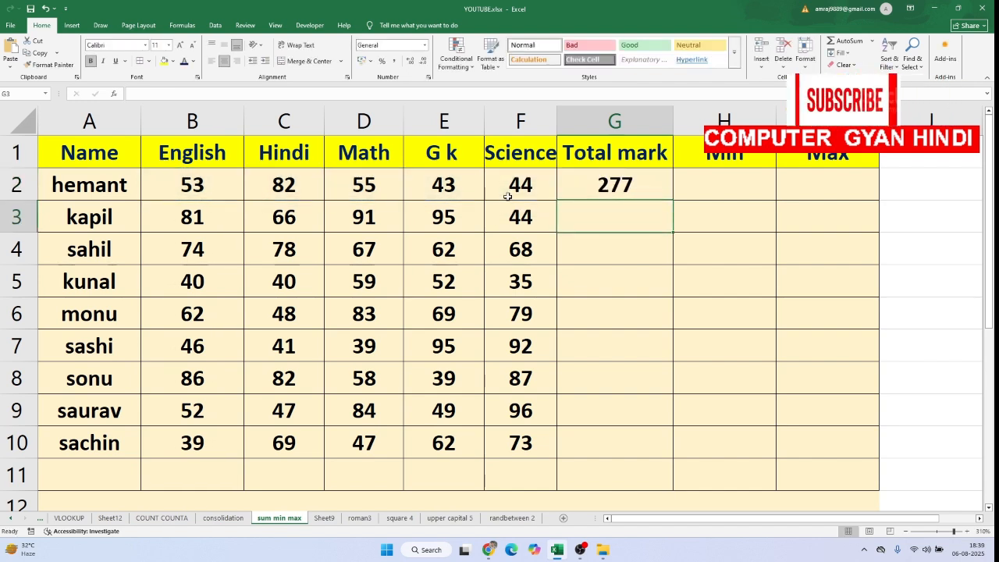
Fill the SUM formula from G2 down to G10 so every student gets a total mark
click(634, 187)
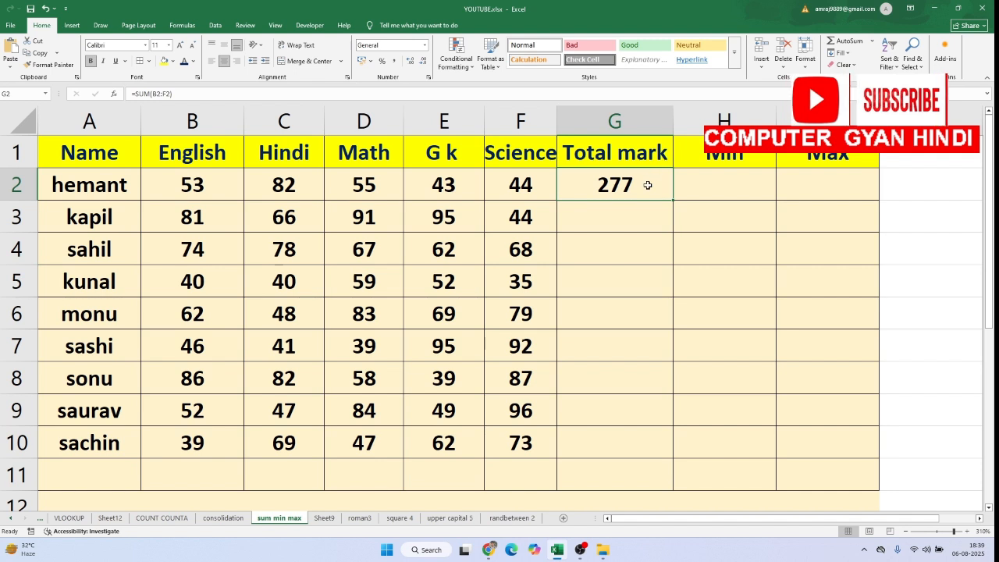
click(648, 226)
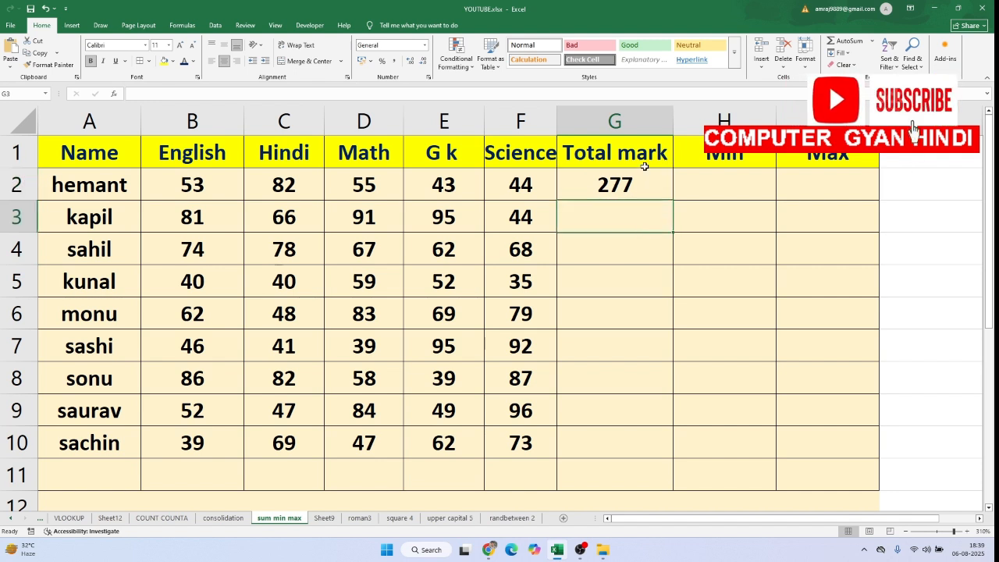
click(648, 179)
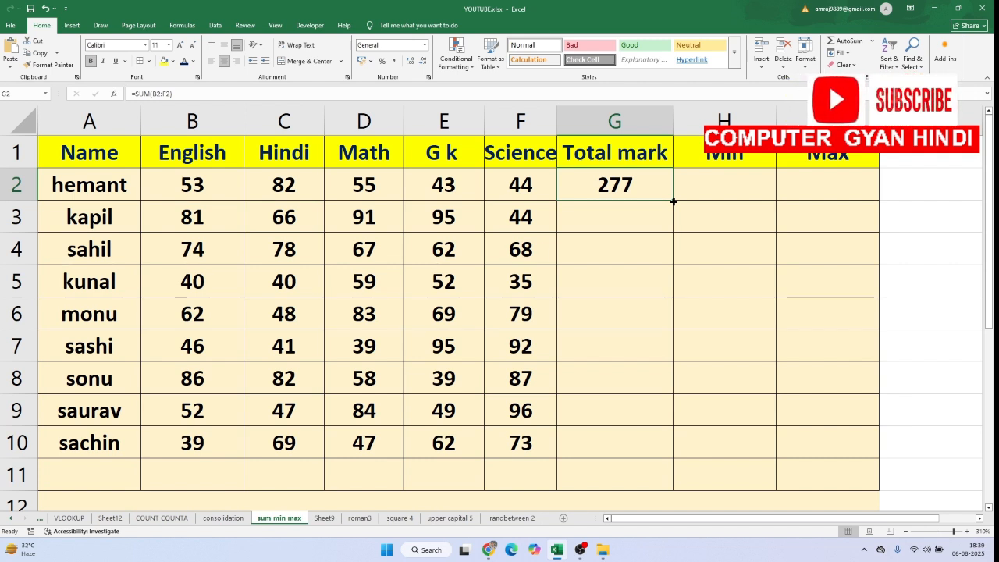
drag(672, 202, 676, 470)
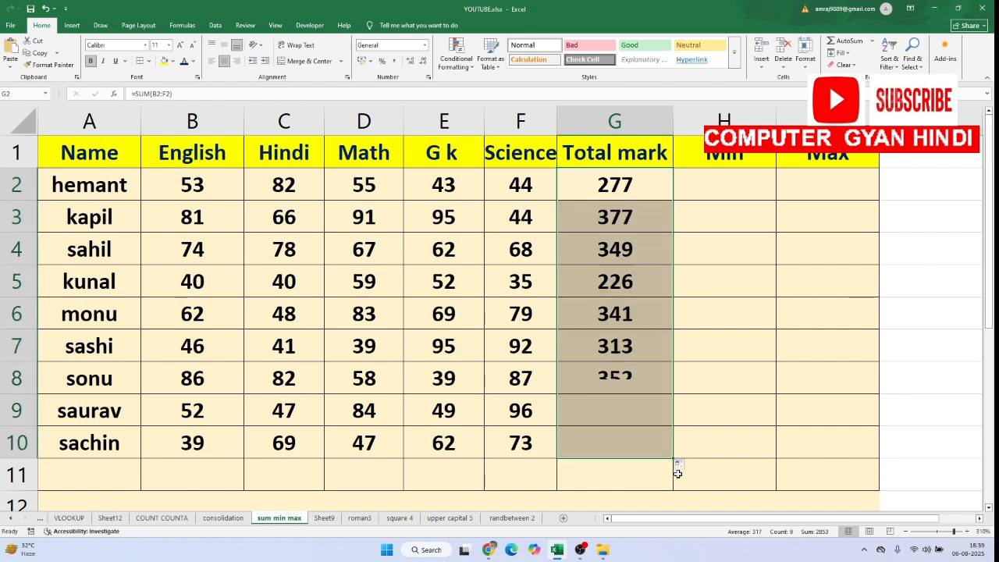
click(570, 212)
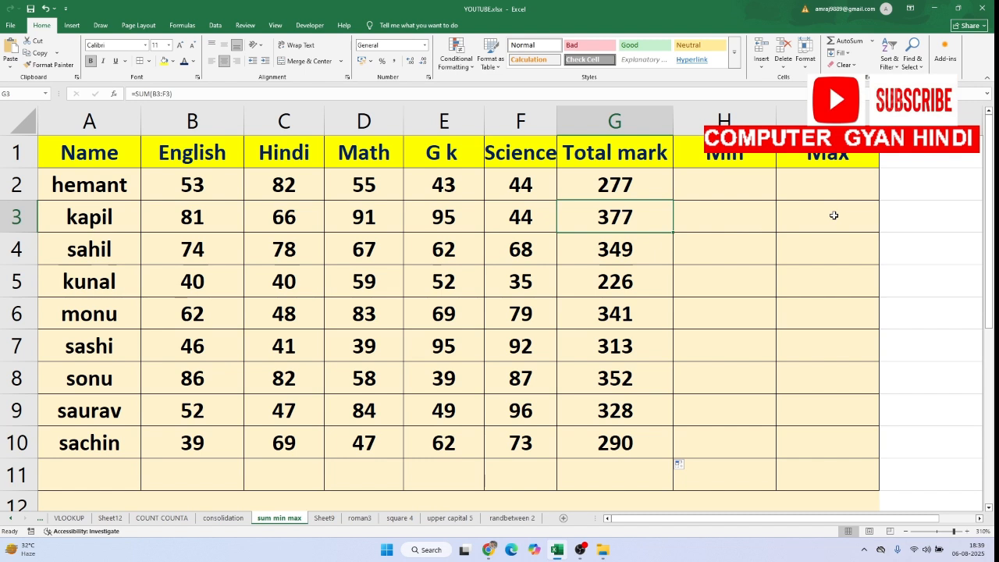
Add the subject marks cell by cell in J2 with =B2+C2+D2+E2+F2 and fill the formula down to J10
click(925, 178)
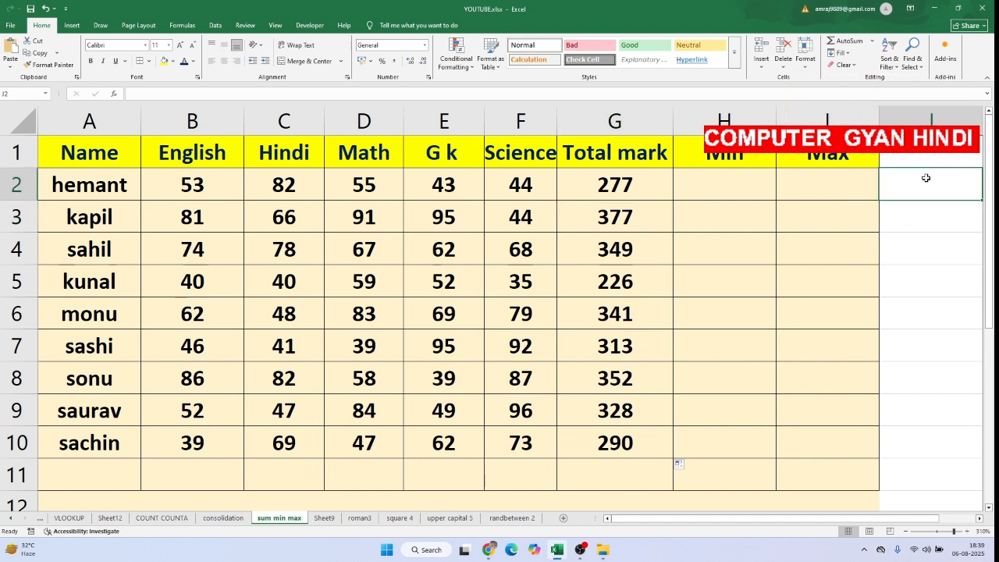
text(=)
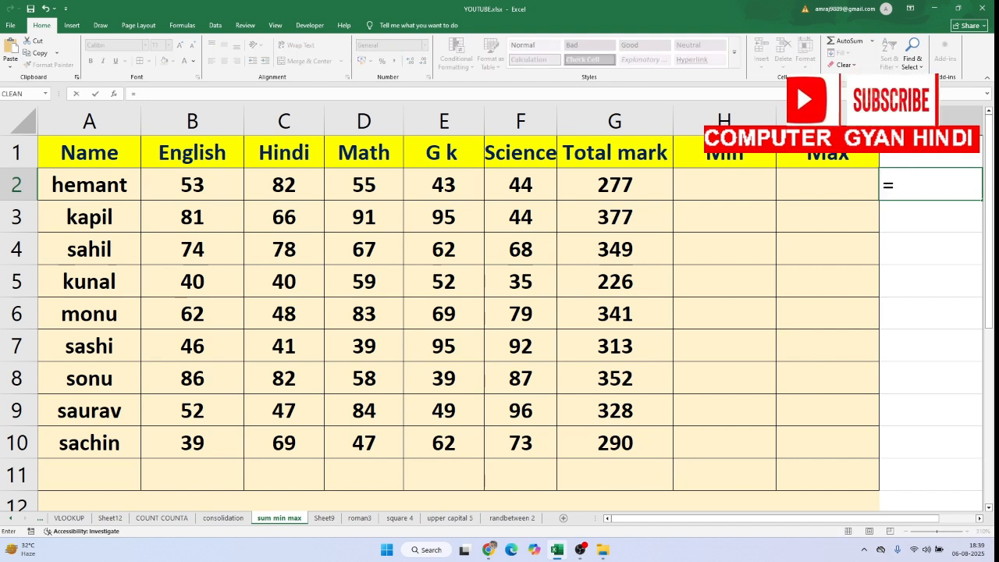
click(200, 189)
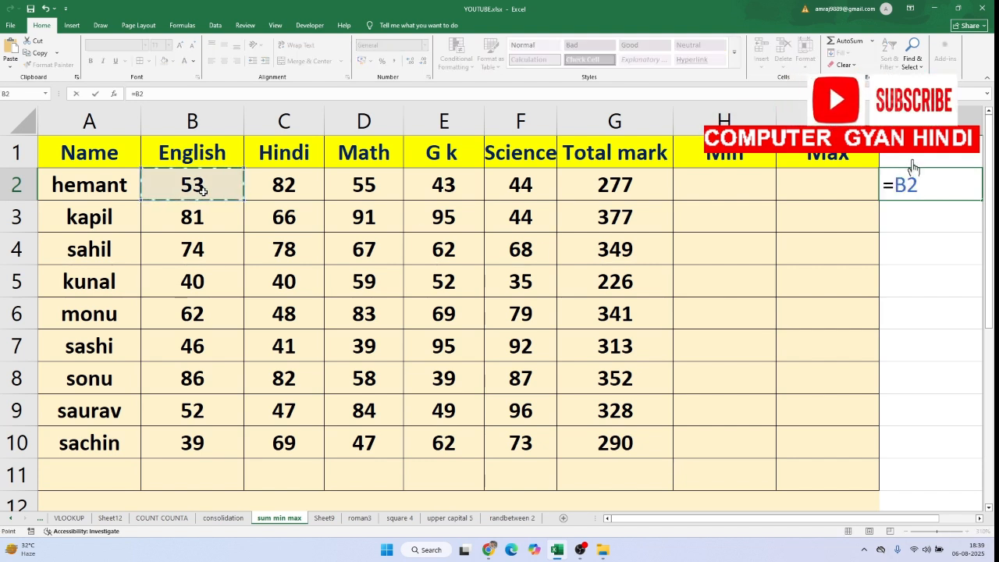
text(+)
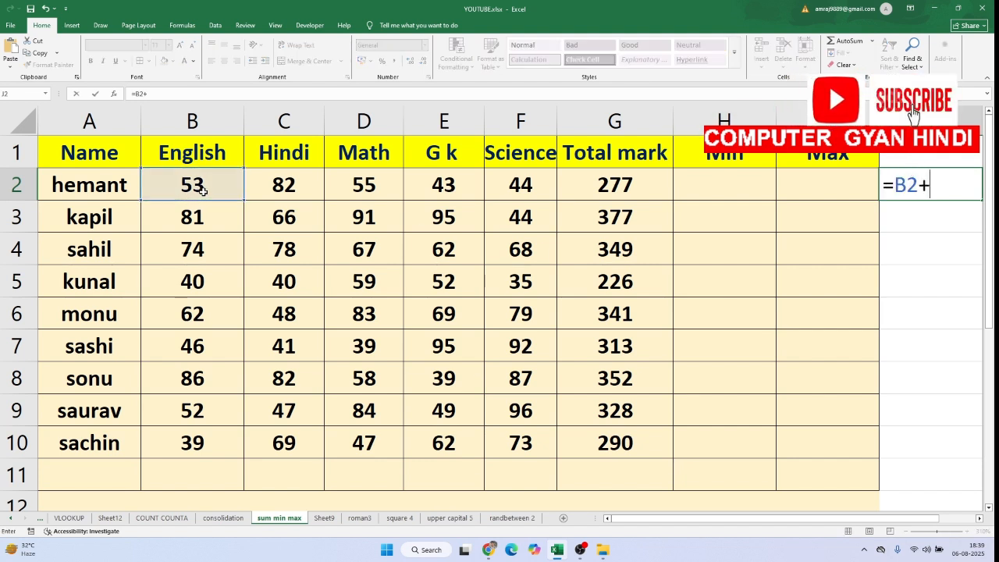
click(290, 189)
text(+)
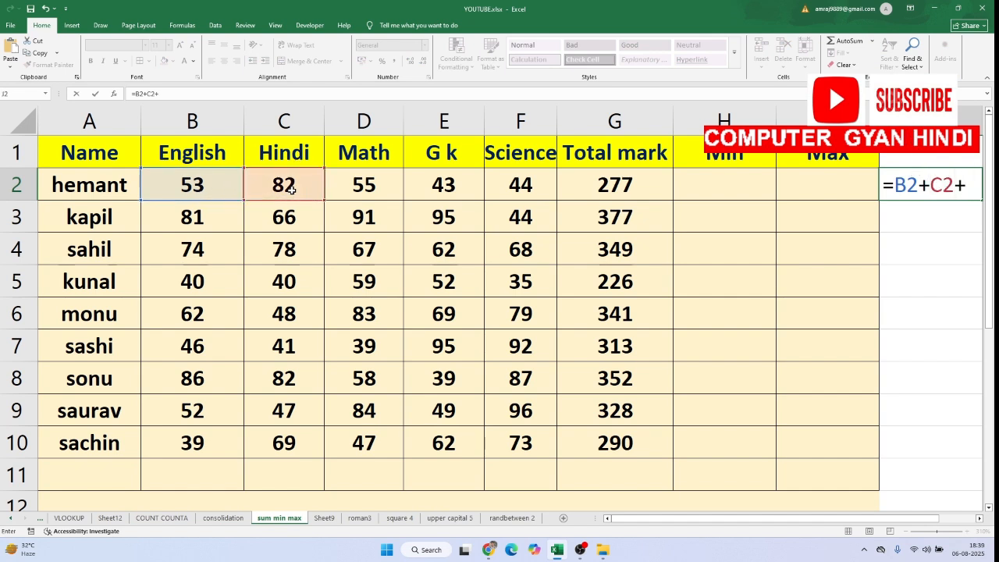
click(352, 173)
text(+)
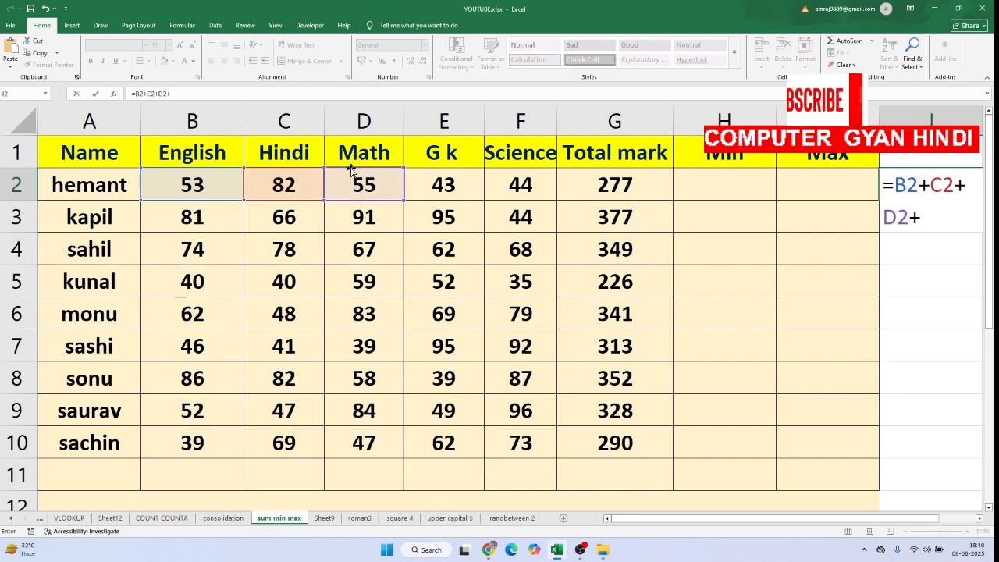
click(447, 175)
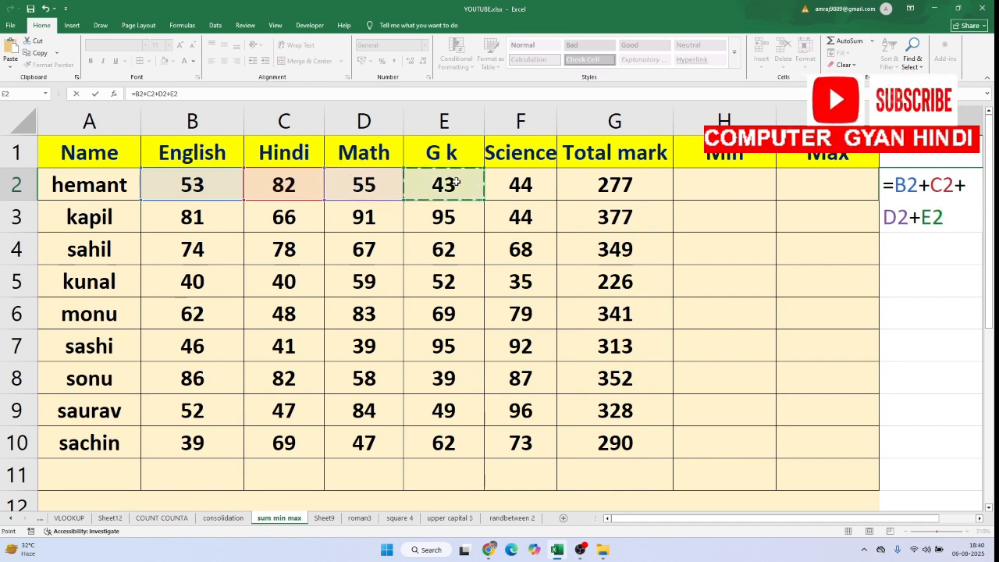
text(+)
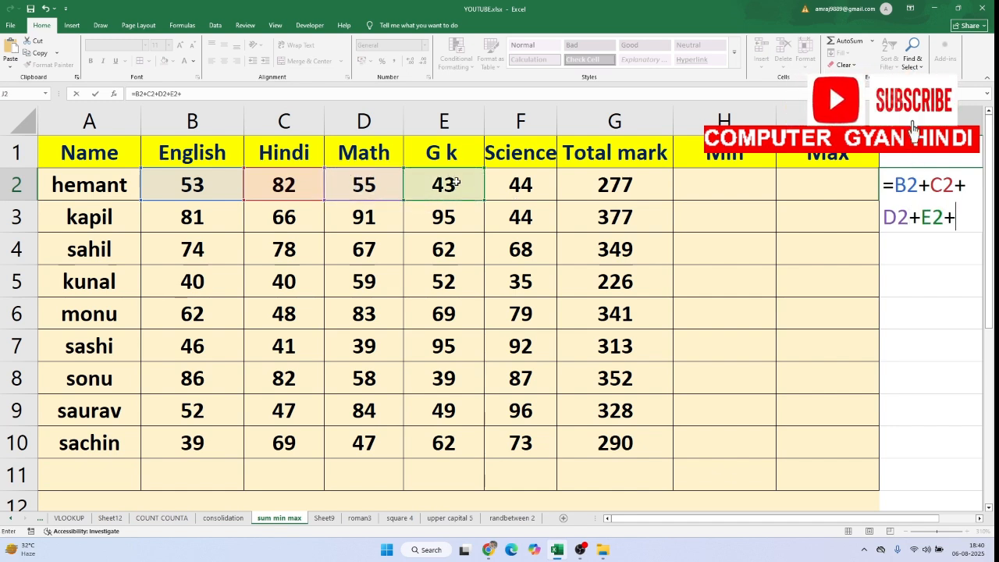
click(511, 180)
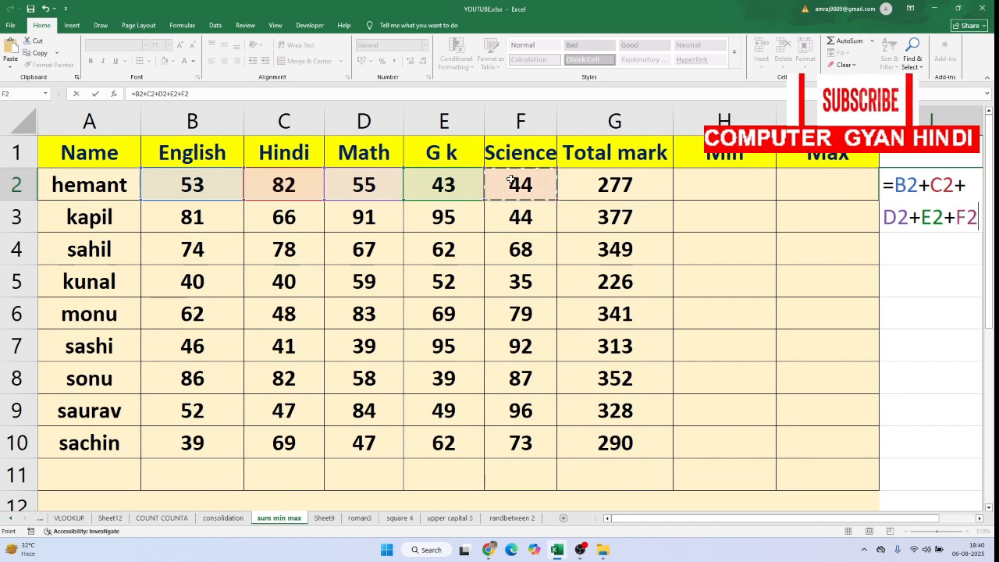
key(Return)
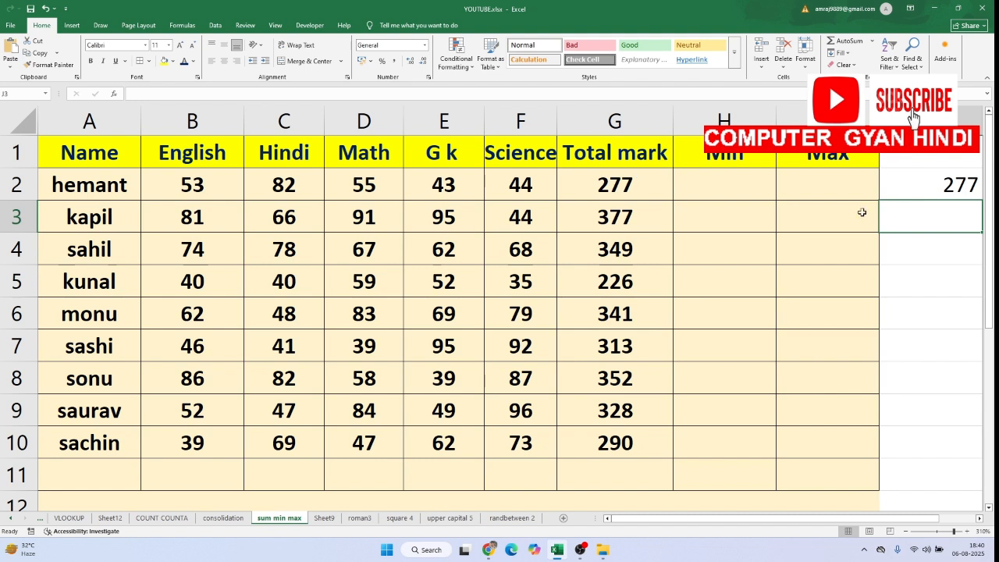
click(942, 192)
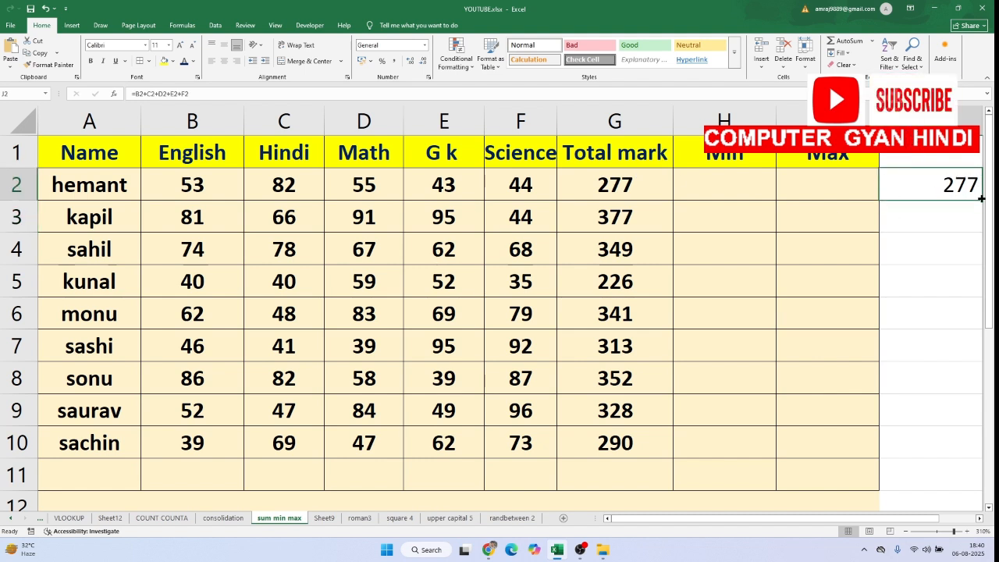
drag(981, 199, 954, 457)
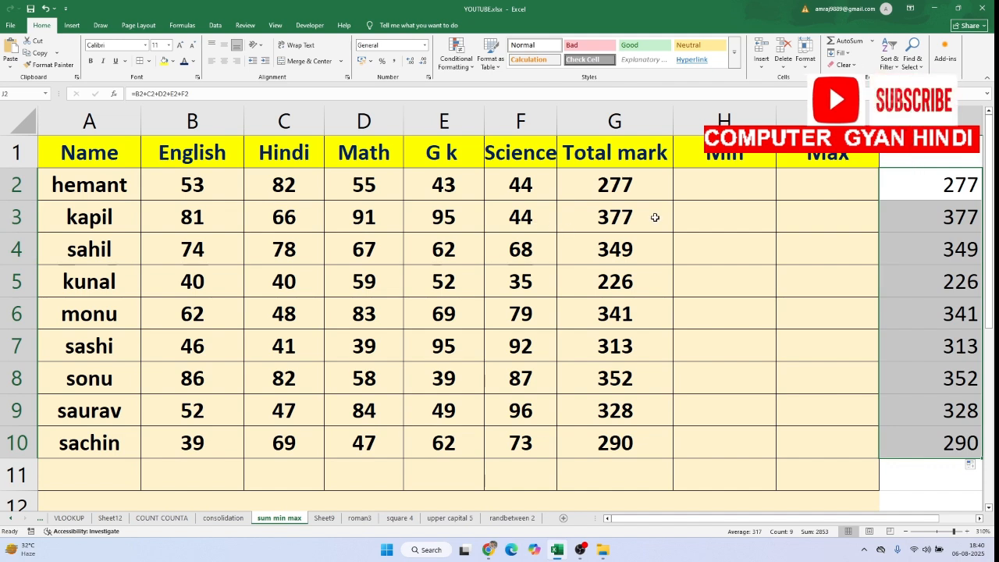
Enter the formula =MIN(B3:F3) in H3 to find the lowest subject mark and fill it down to H10
double_click(706, 215)
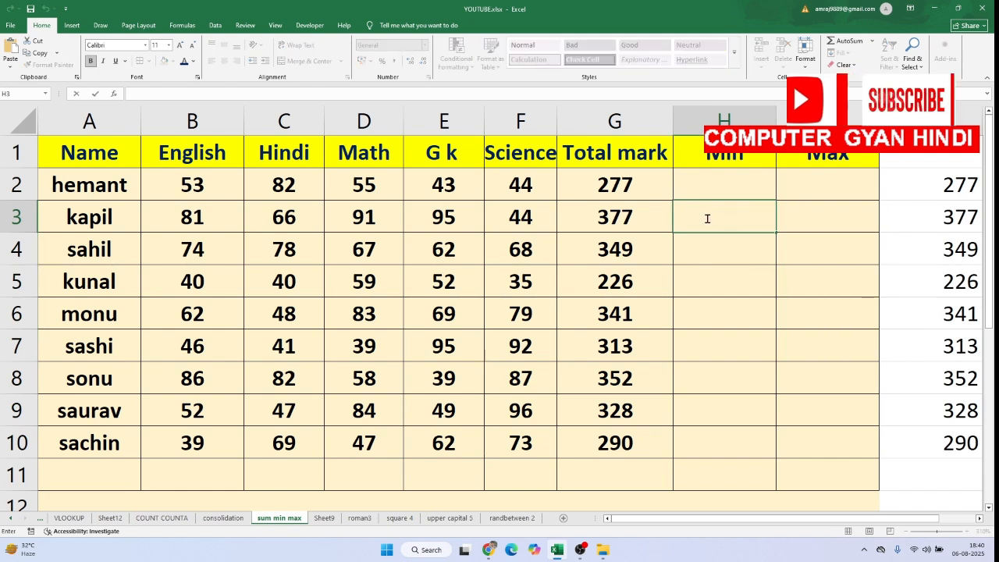
text(=)
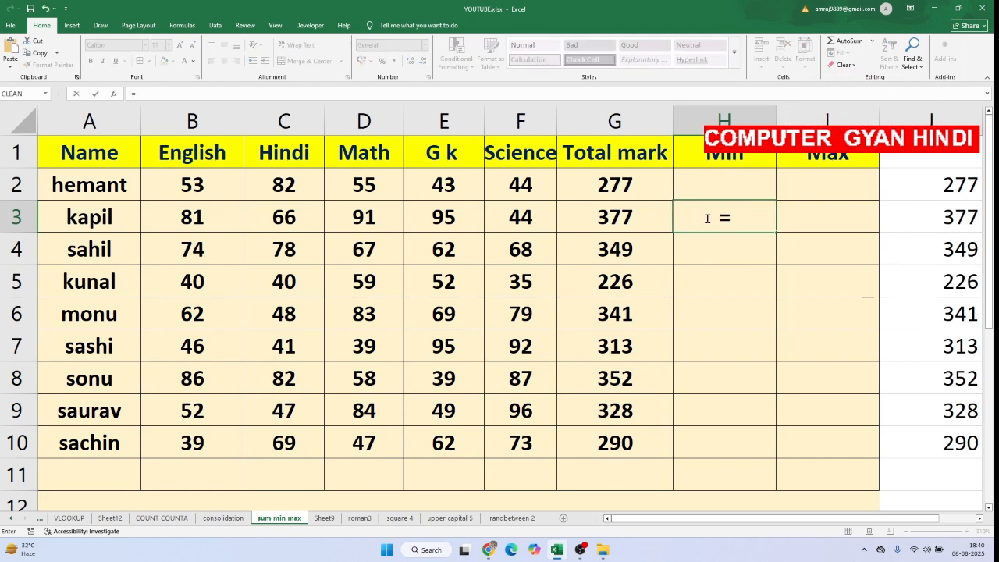
text(M)
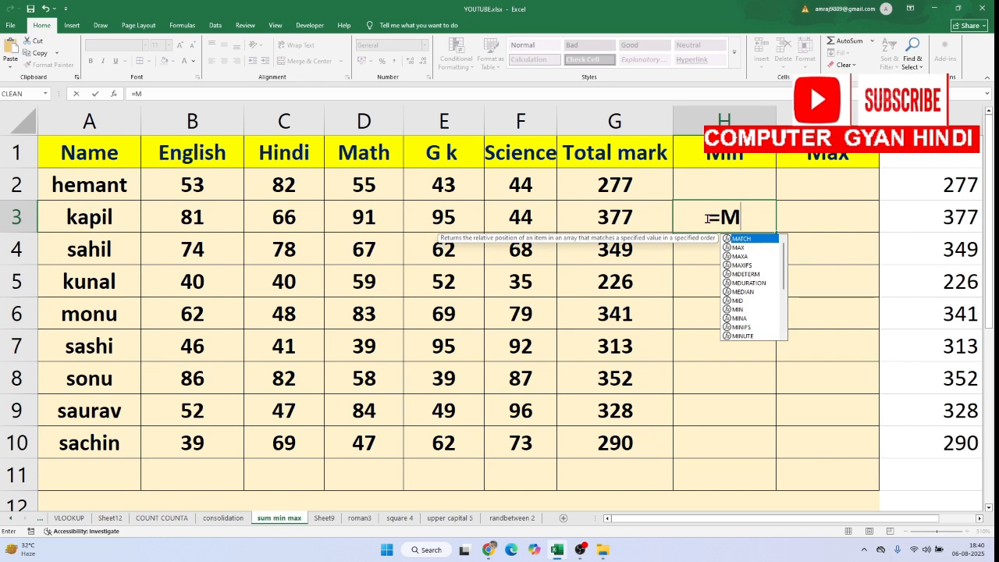
text(IN)
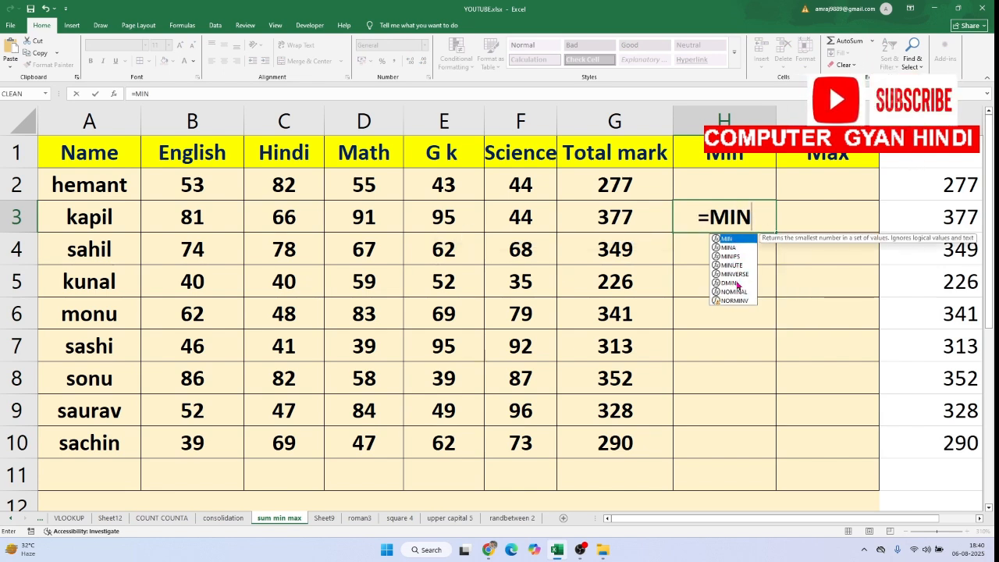
double_click(728, 238)
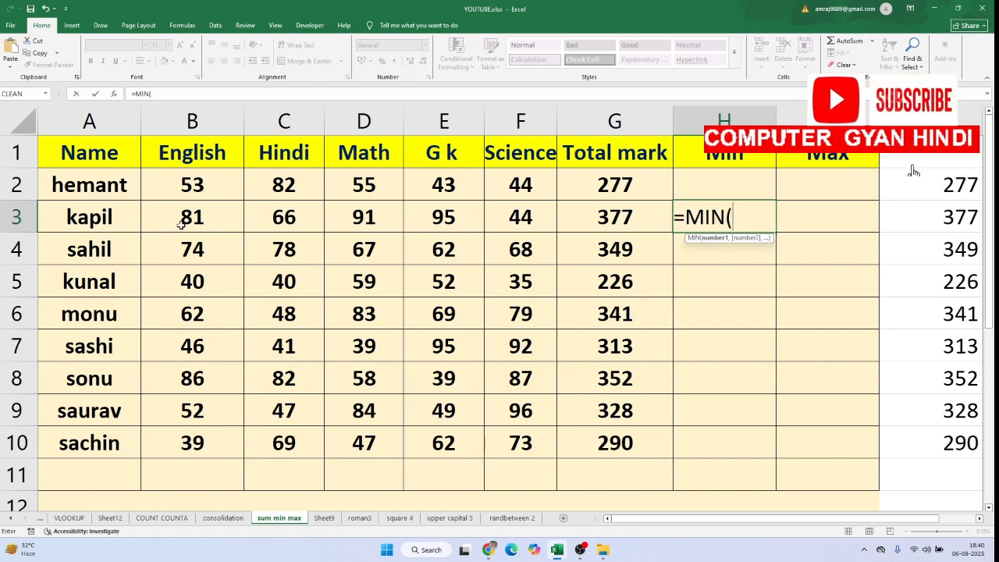
drag(180, 222, 489, 213)
drag(489, 213, 492, 214)
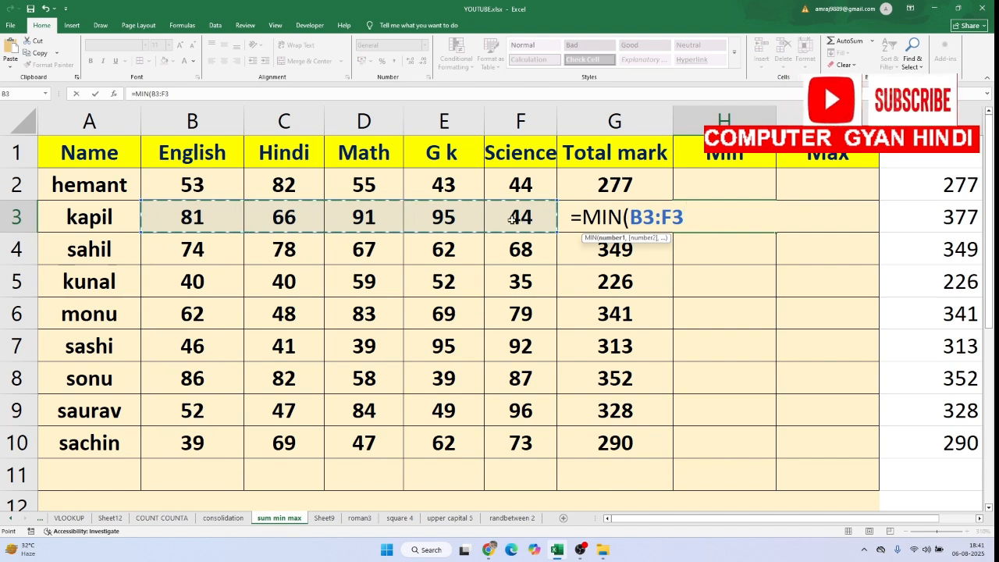
text())
key(Return)
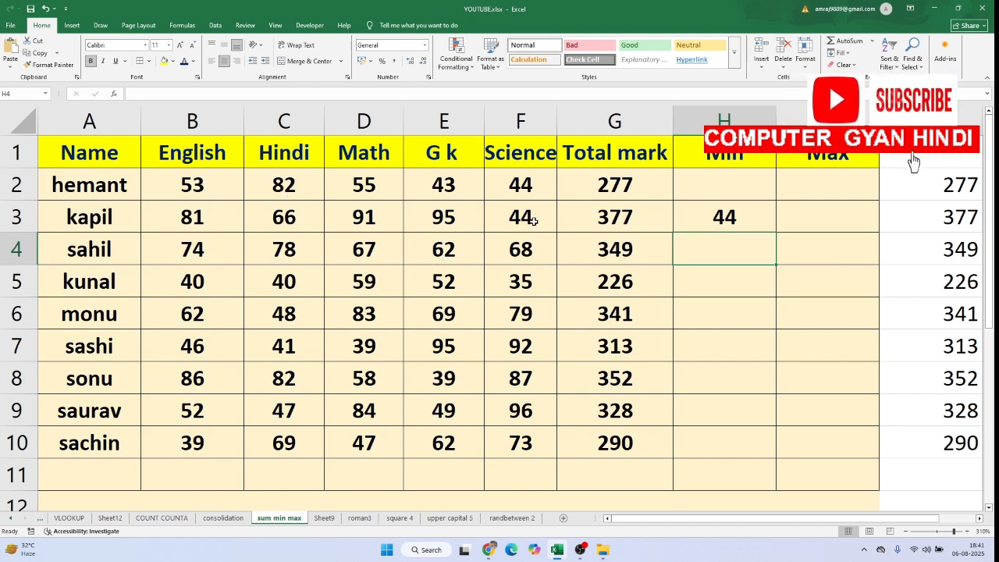
click(740, 209)
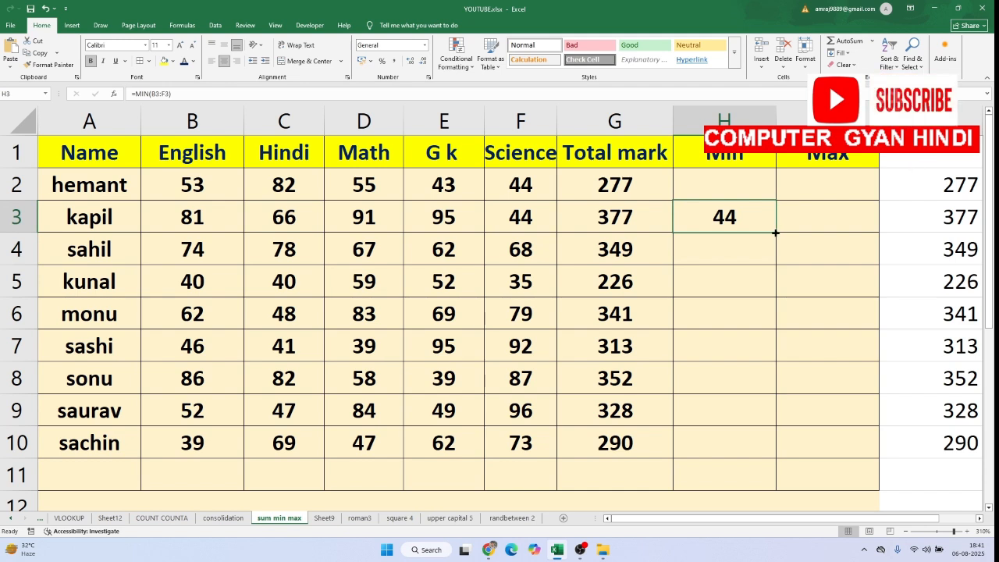
drag(776, 232, 775, 461)
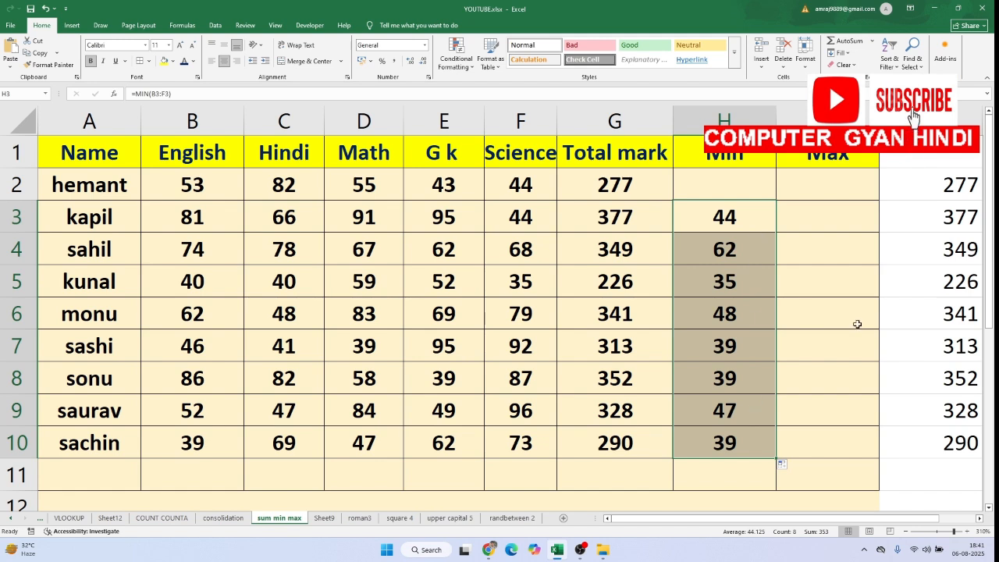
Enter the formula =MAX(B2:F2) in I2 to find the highest subject mark and fill it down to I10
click(845, 207)
click(831, 183)
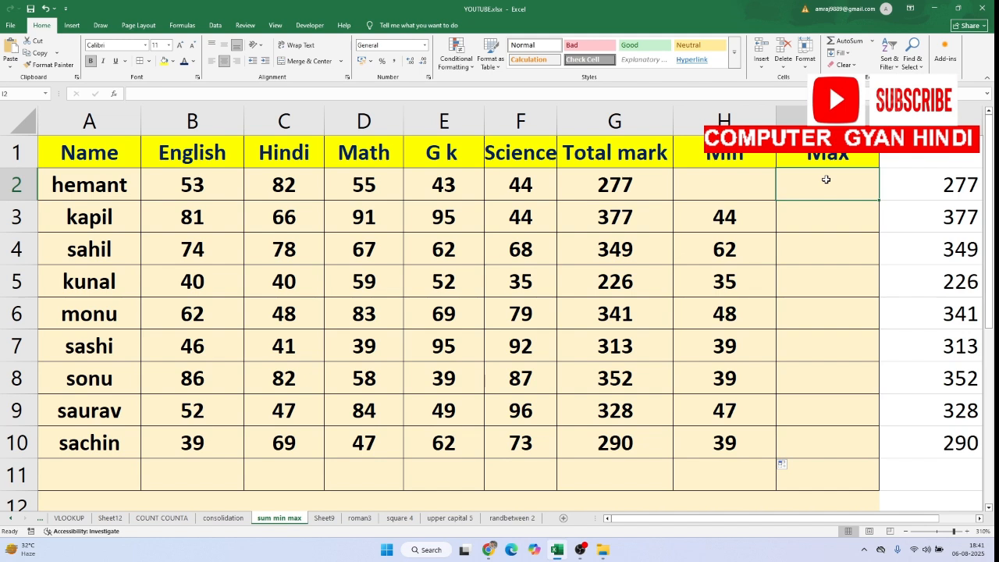
text(=)
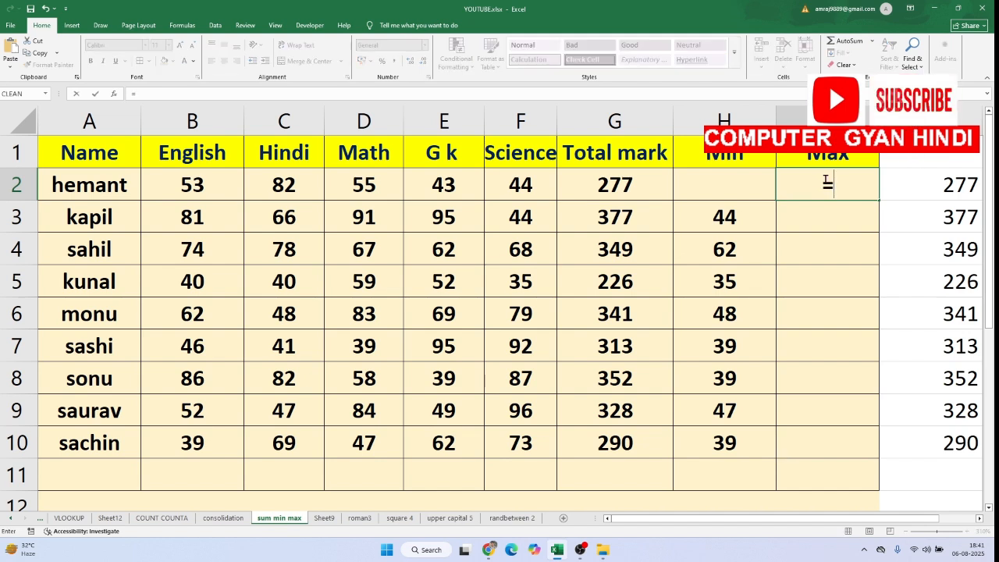
text(M)
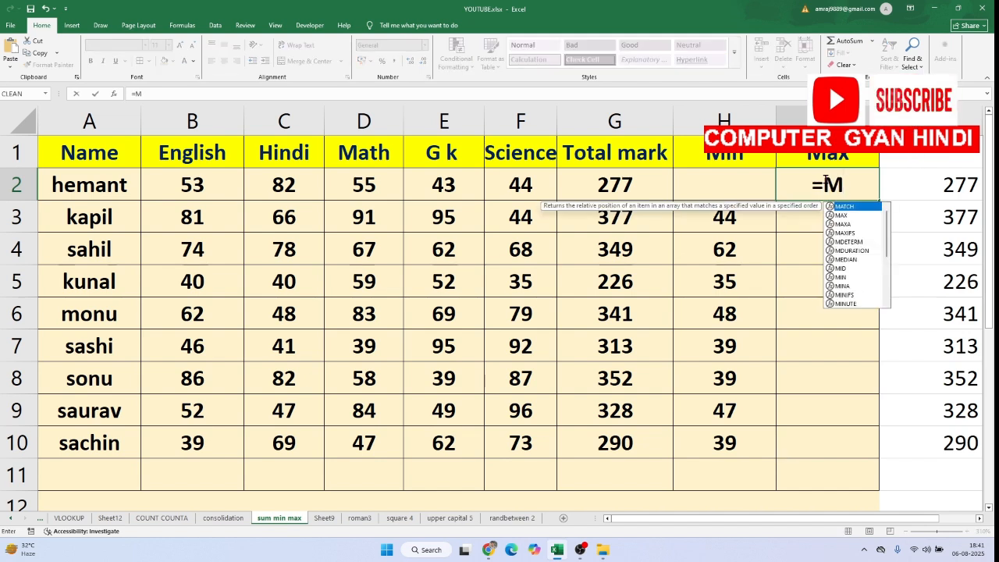
text(AX)
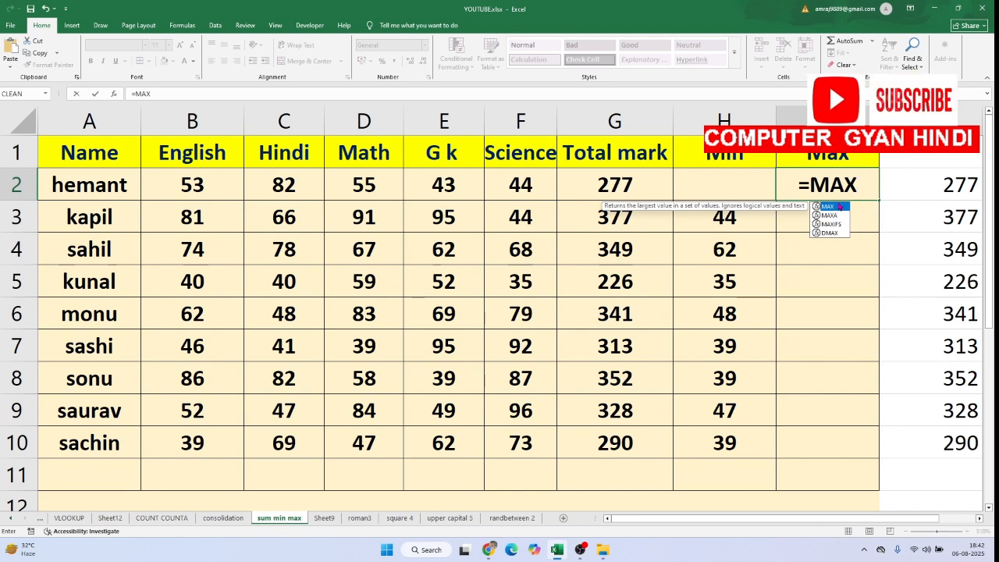
double_click(838, 206)
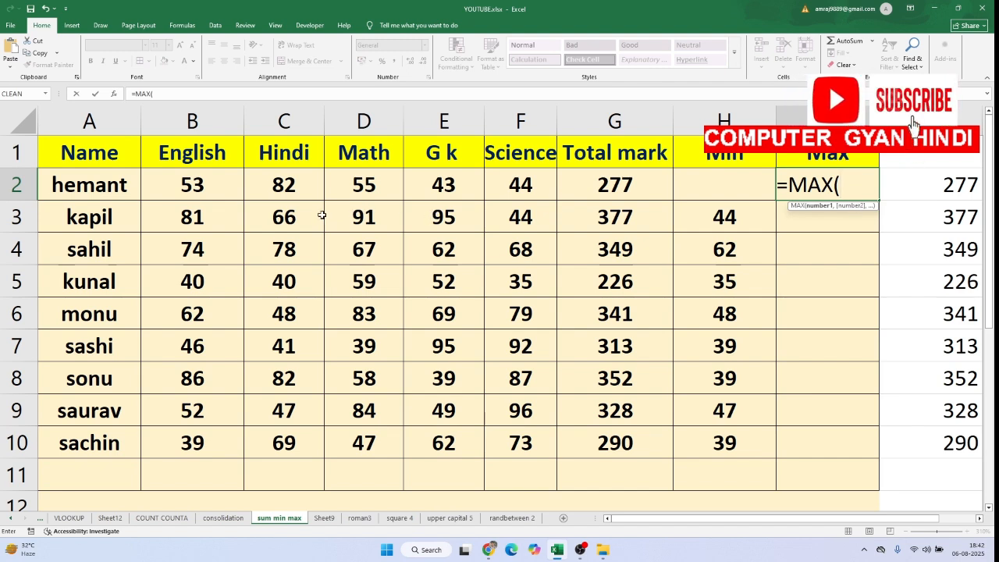
drag(179, 179, 527, 183)
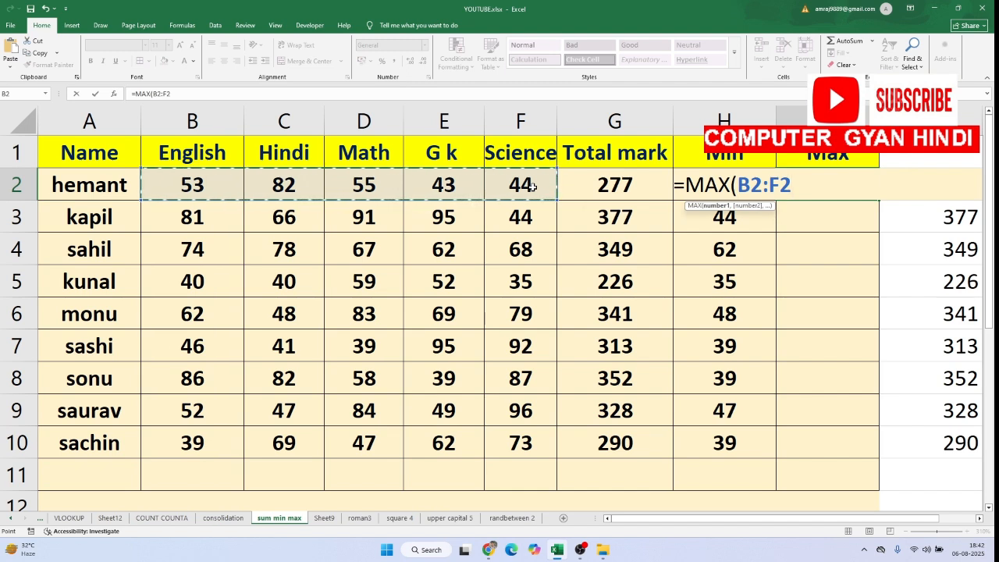
text())
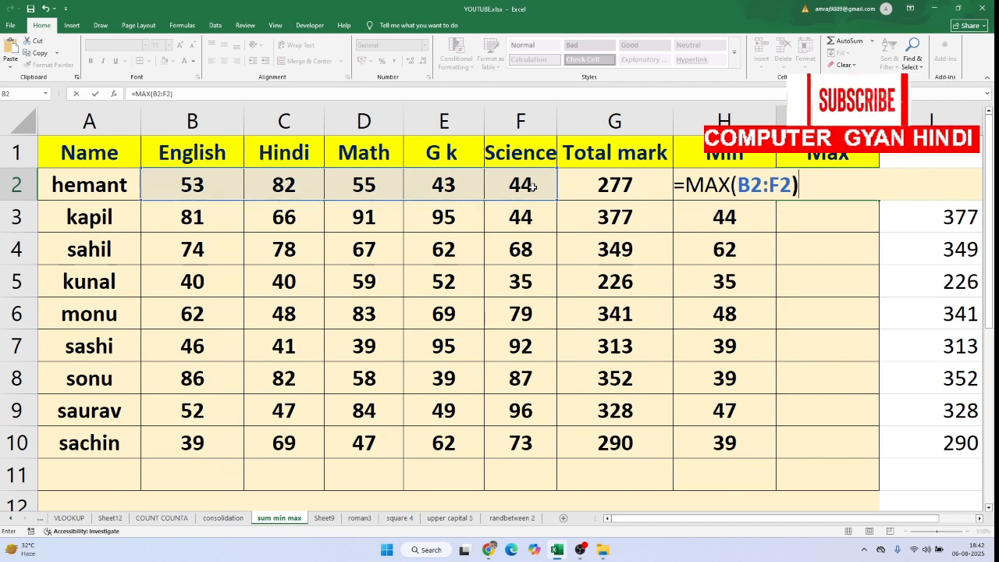
key(Return)
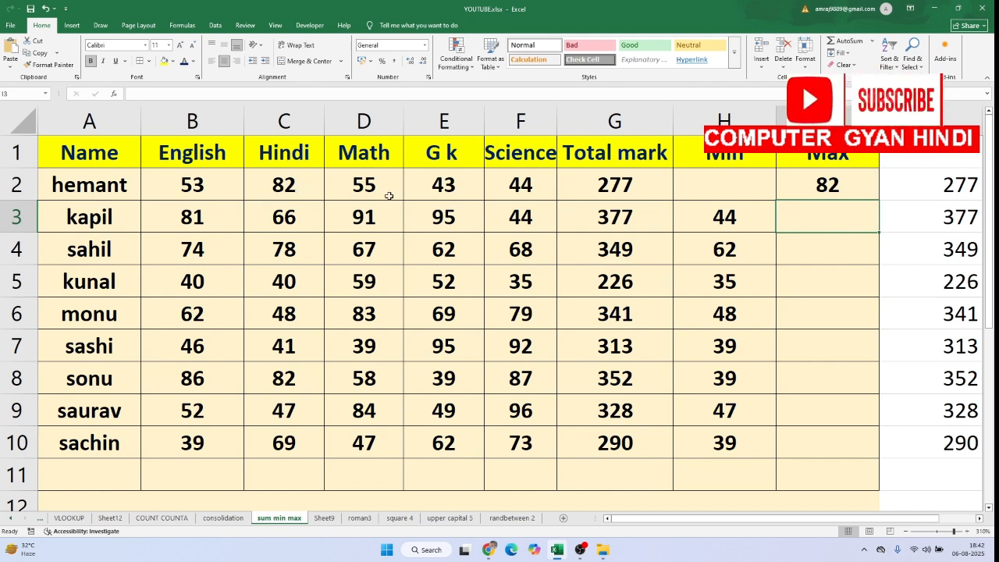
click(860, 181)
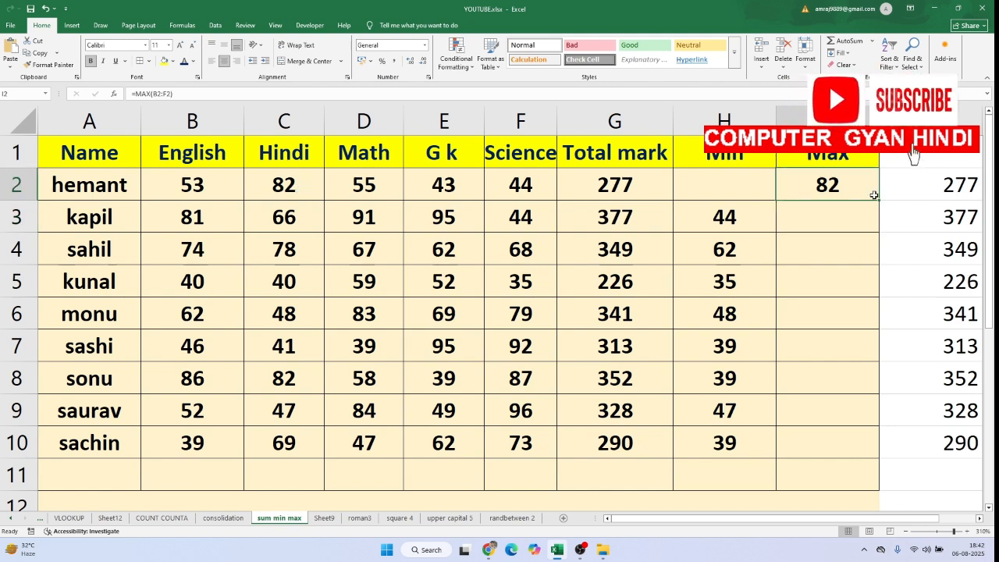
drag(877, 200, 892, 451)
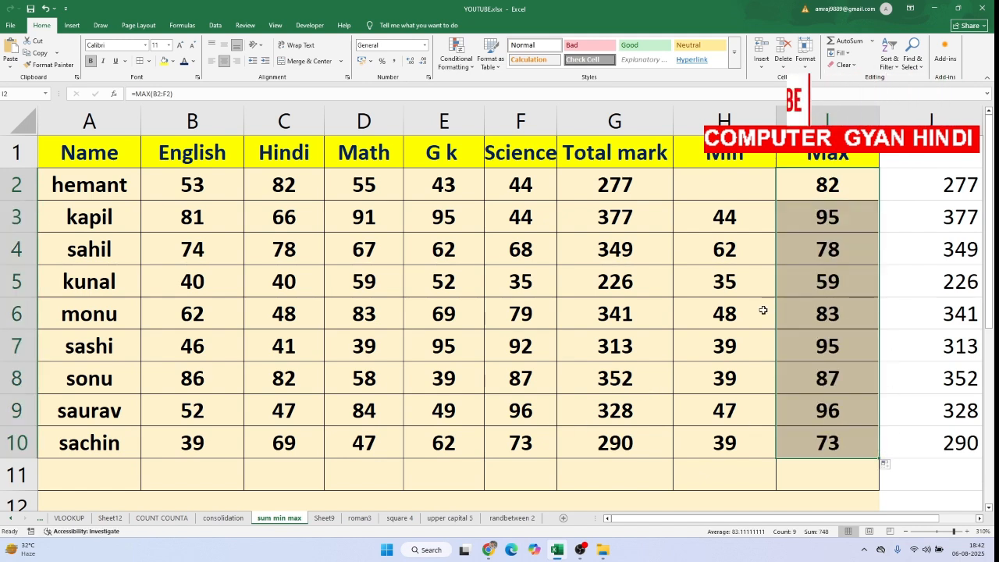
Switch to the blank marksheet on the "randbetween 2" sheet
click(527, 522)
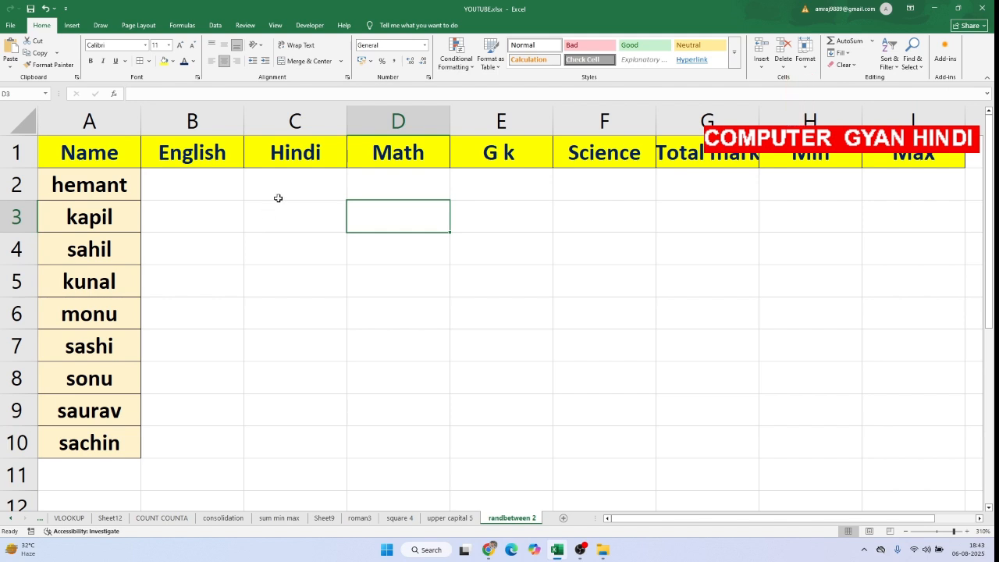
click(321, 221)
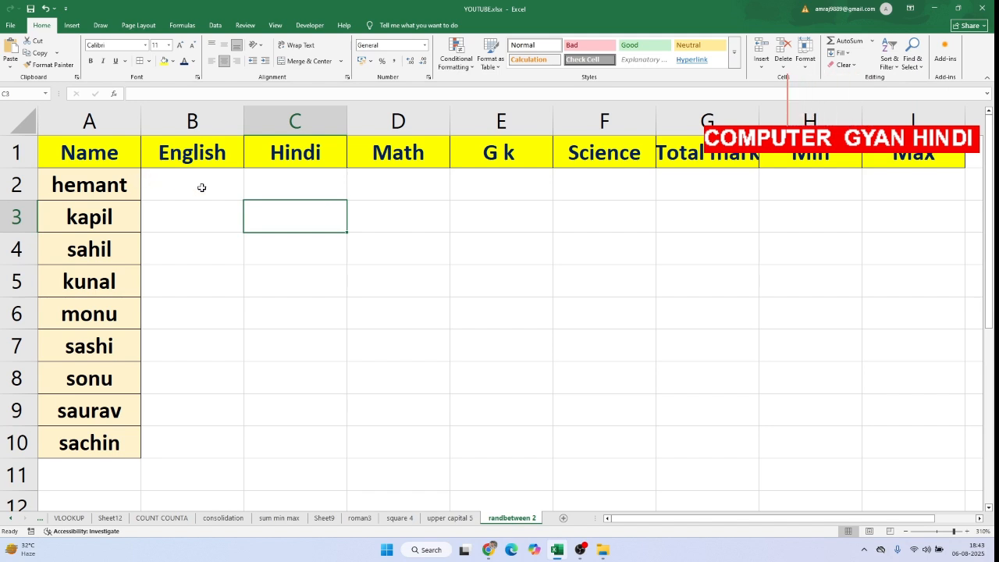
Enter the English marks 45 and 69 in B2 and B3 by hand, and clear both cells
click(225, 196)
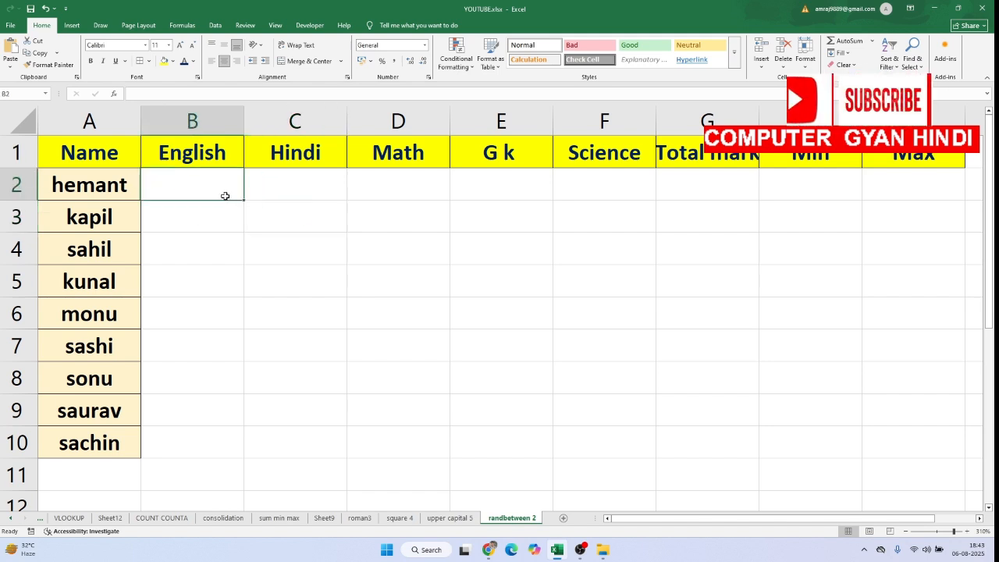
text(45)
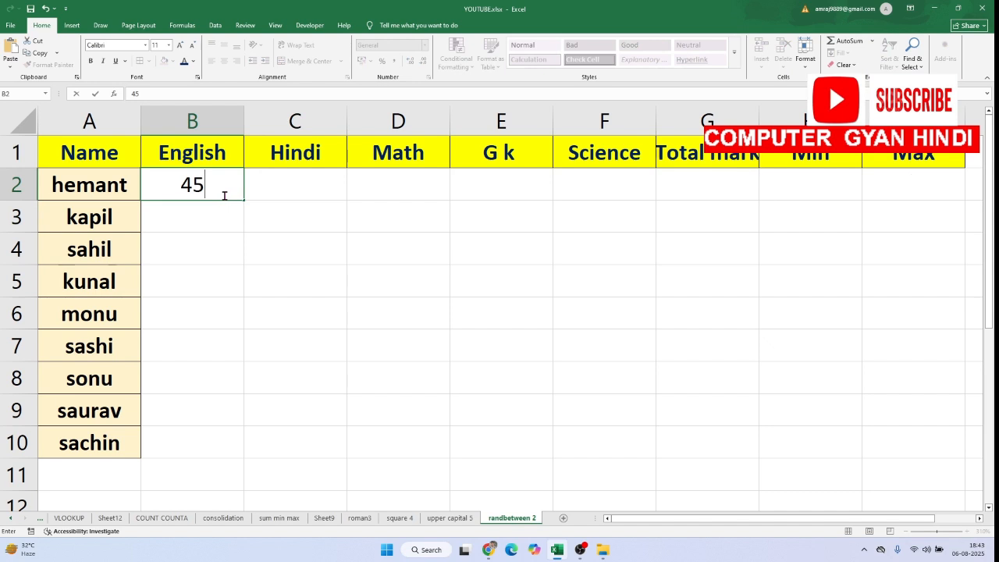
key(Return)
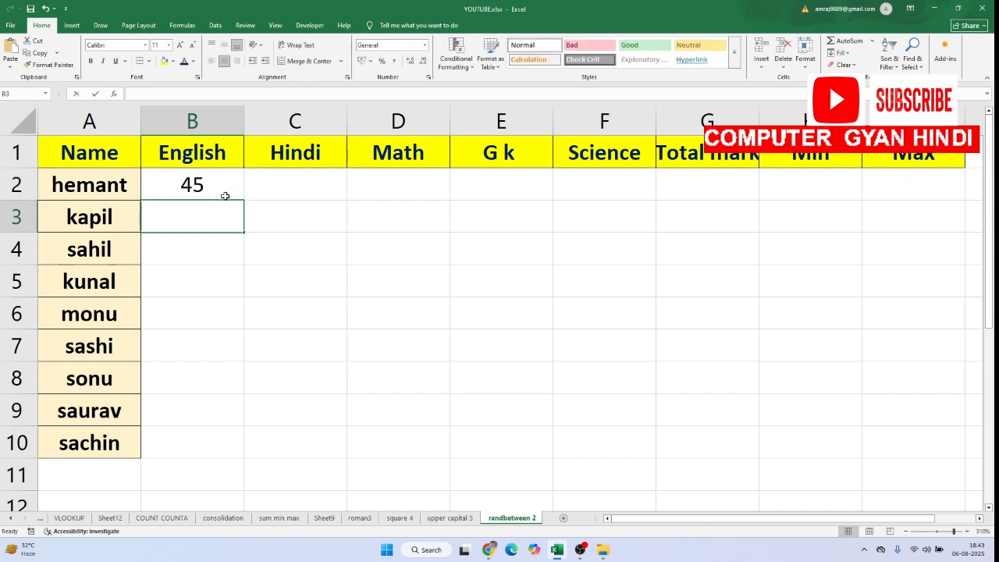
text(69)
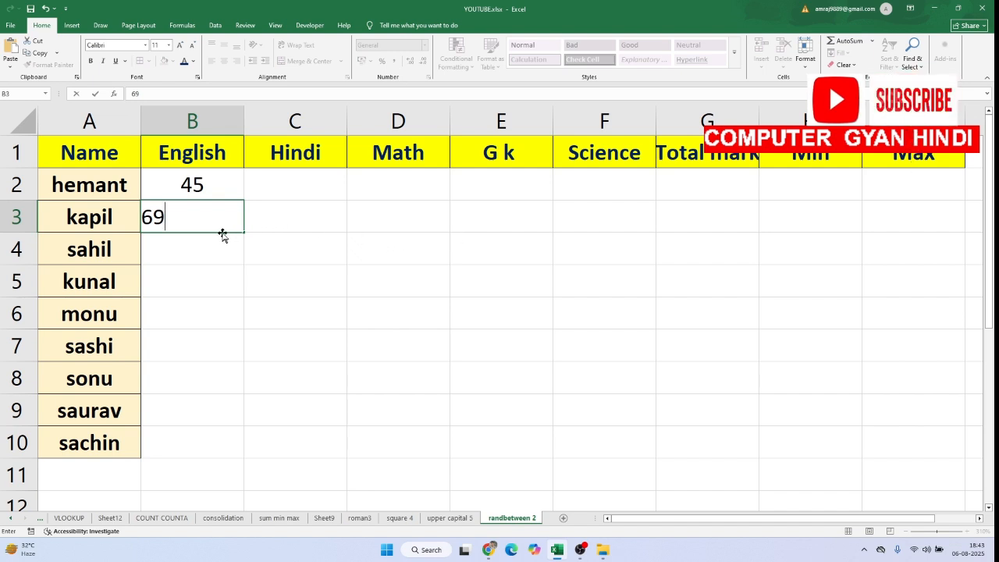
drag(214, 191, 213, 213)
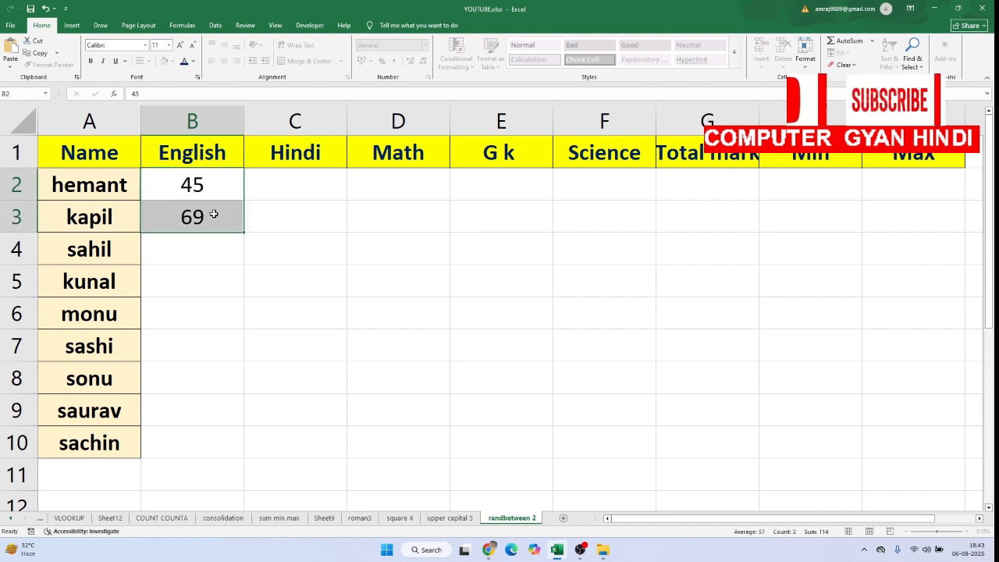
key(Delete)
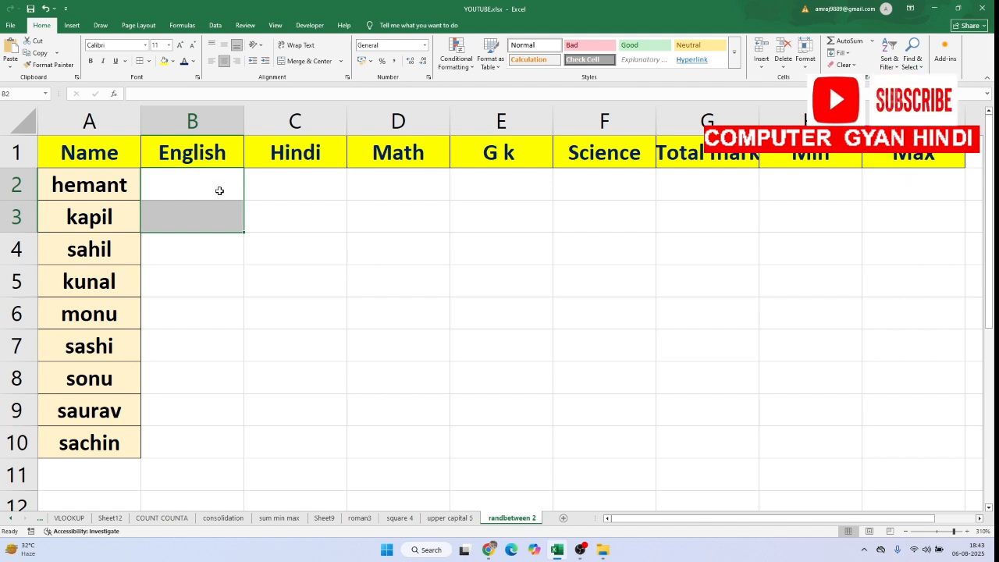
click(212, 276)
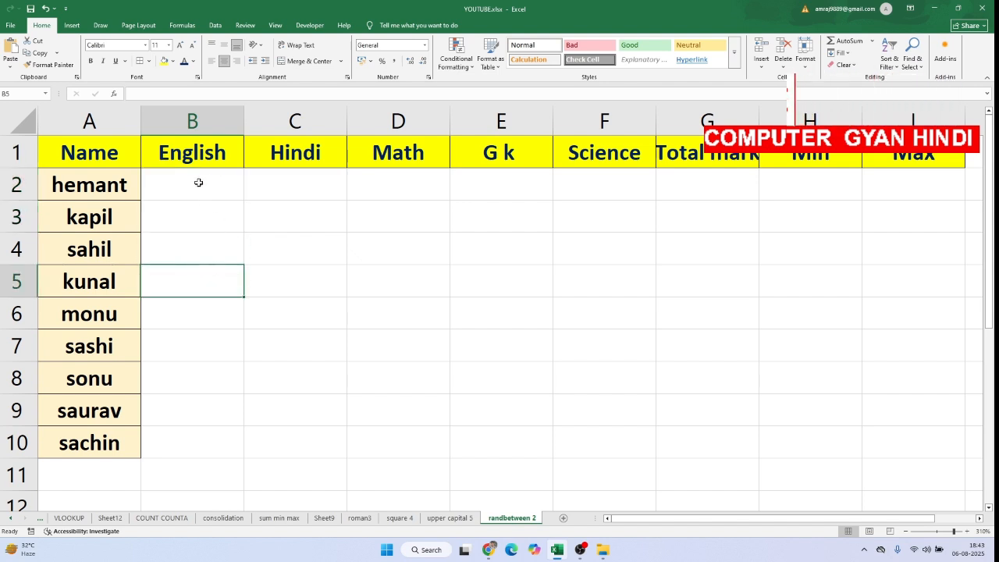
drag(198, 182, 887, 434)
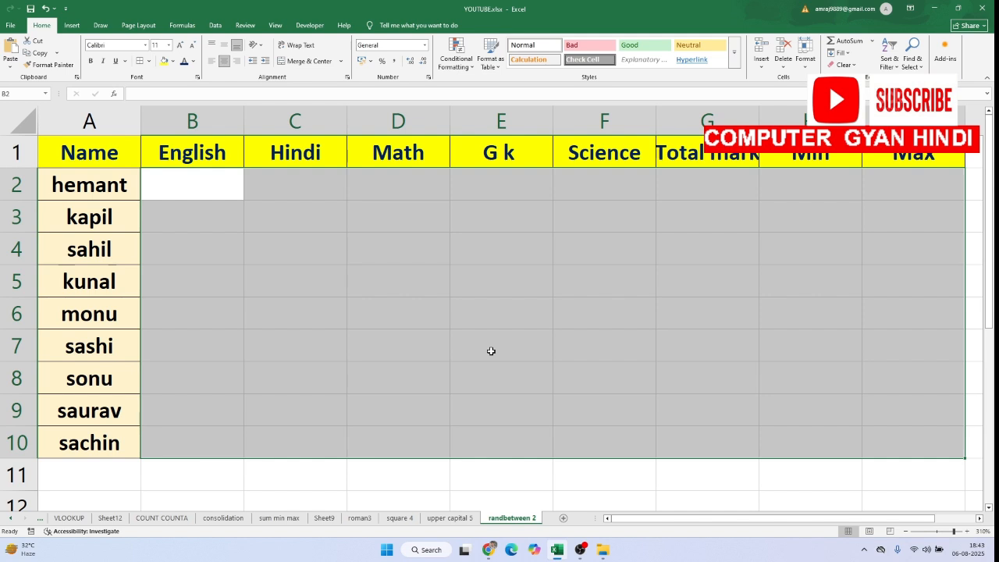
click(196, 187)
drag(195, 188, 651, 344)
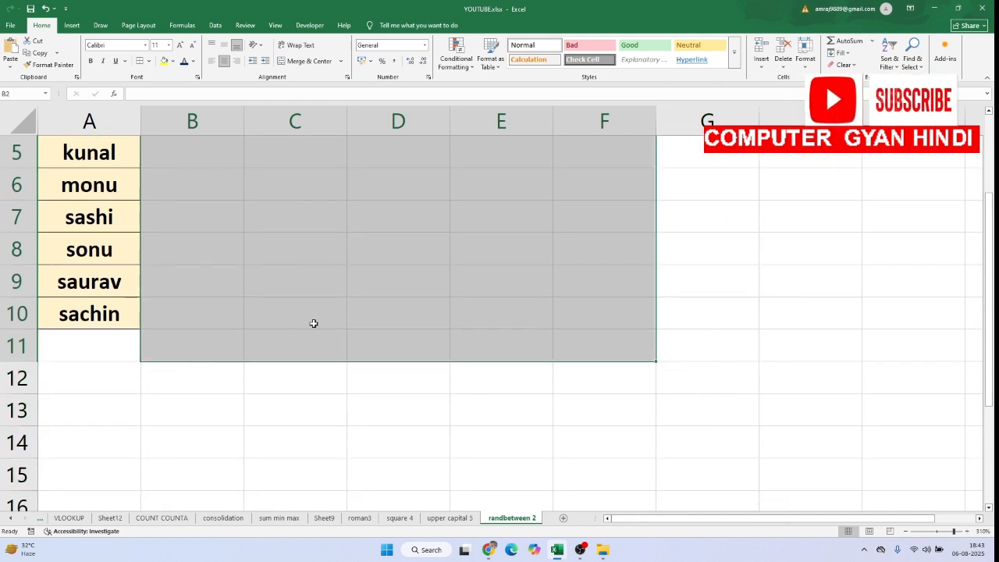
scroll(336, 341, up, 2)
click(377, 410)
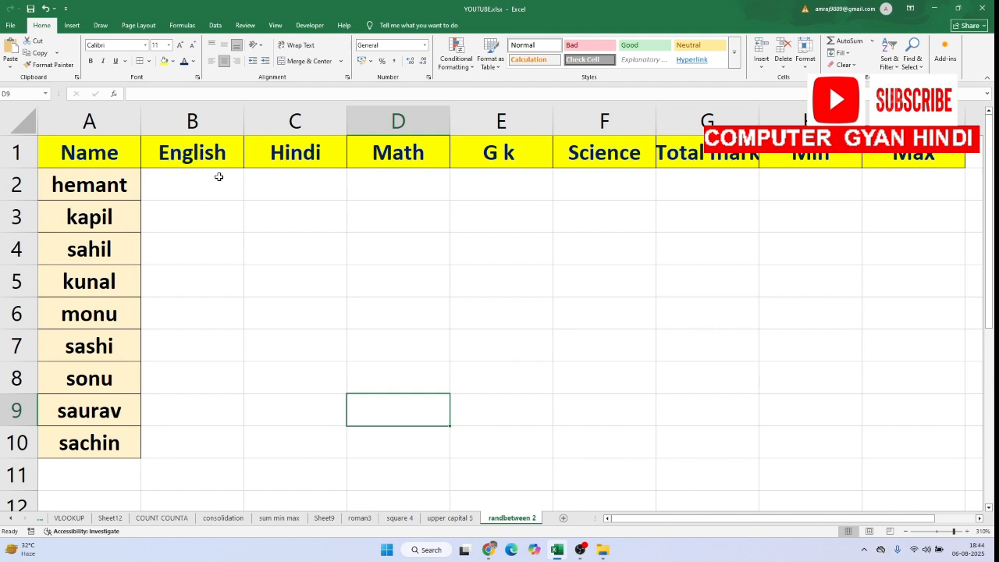
drag(218, 178, 195, 347)
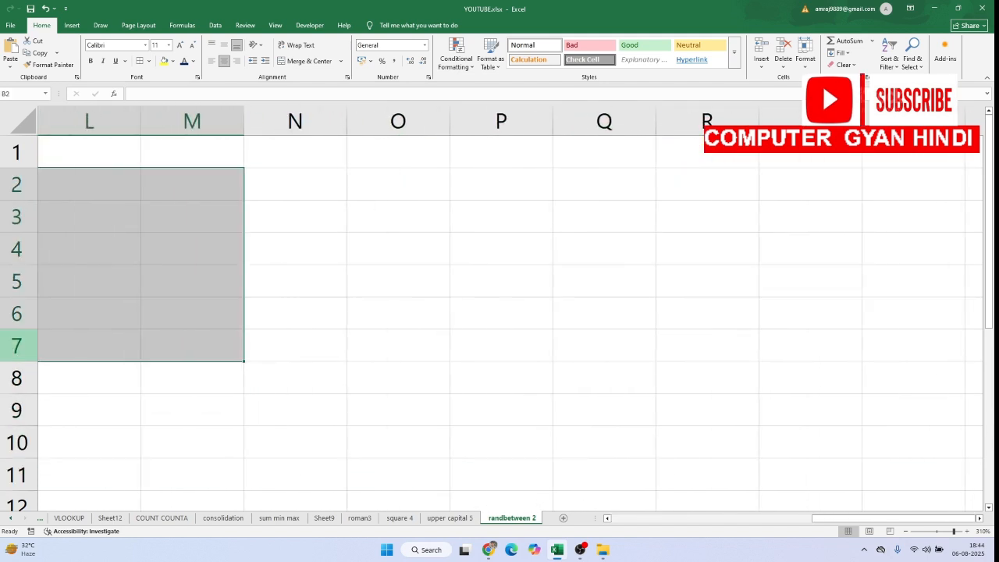
scroll(413, 301, right, 3)
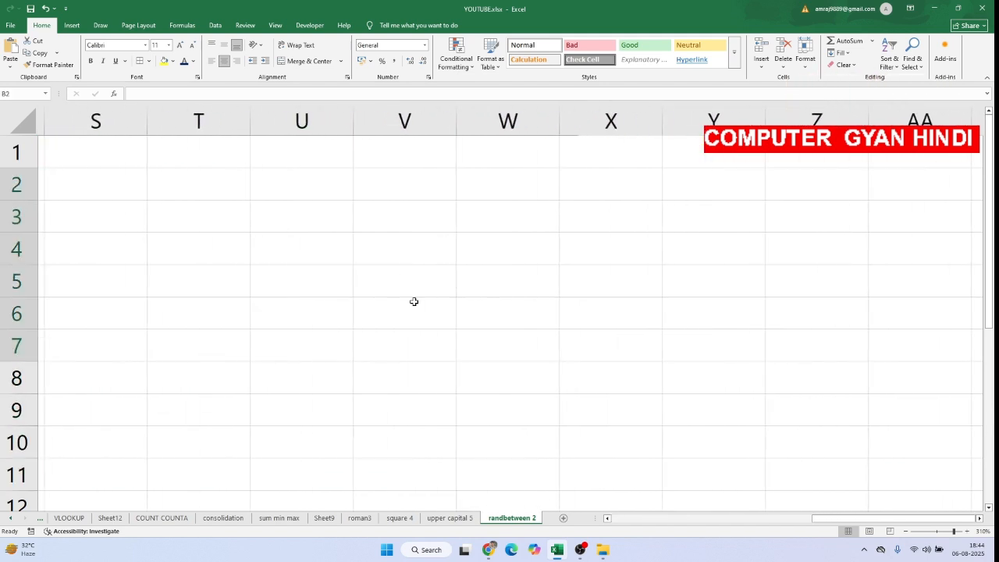
scroll(413, 301, left, 6)
click(401, 278)
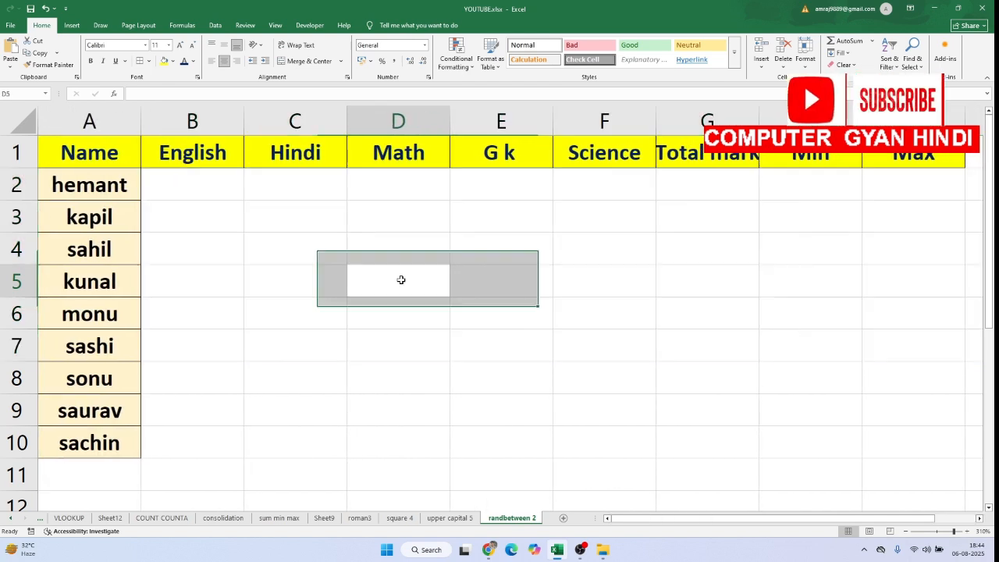
Enter the formula =RANDBETWEEN(35,98) in B2 and fill it down the English column to B10
drag(205, 188, 903, 448)
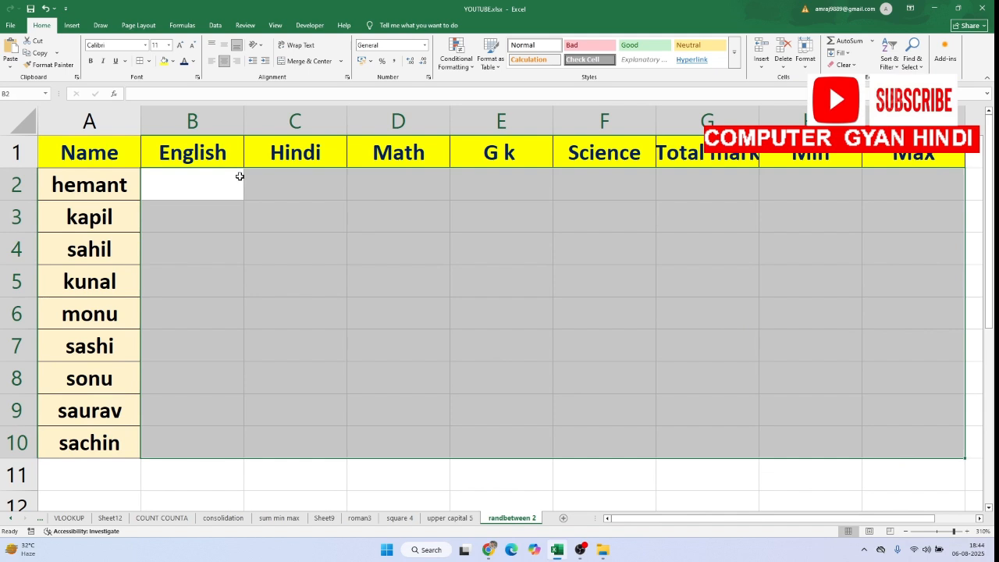
text(=)
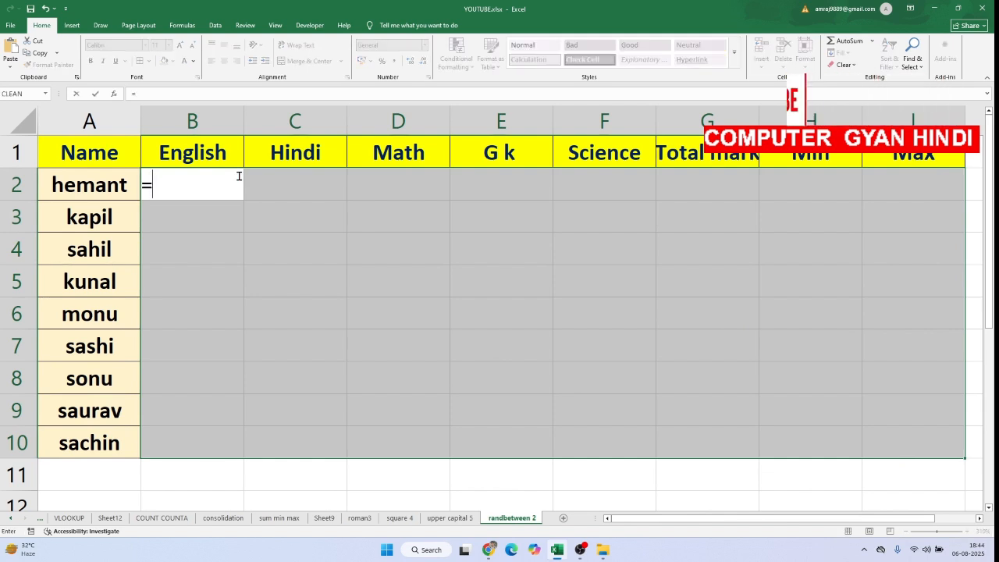
text(RAND)
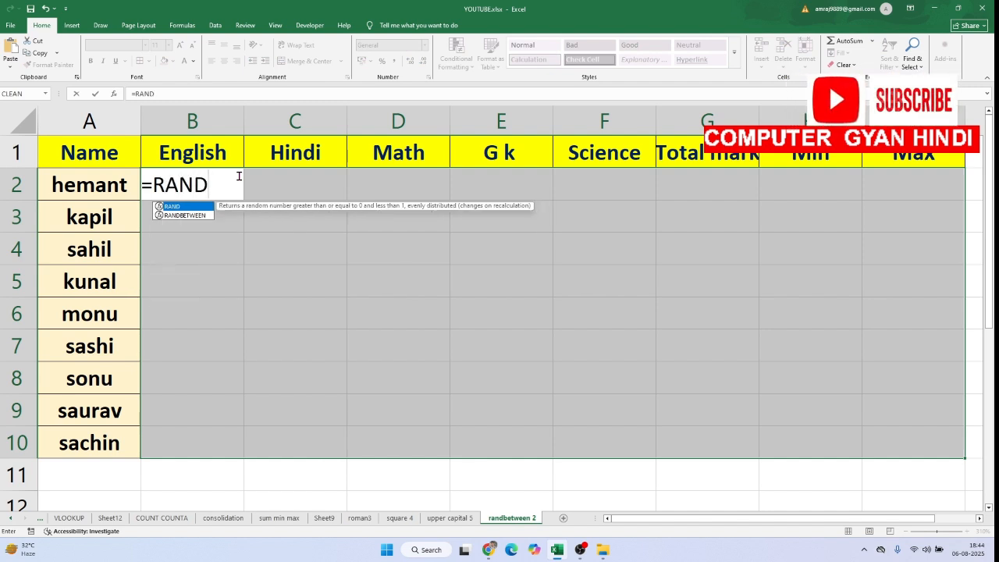
text(B)
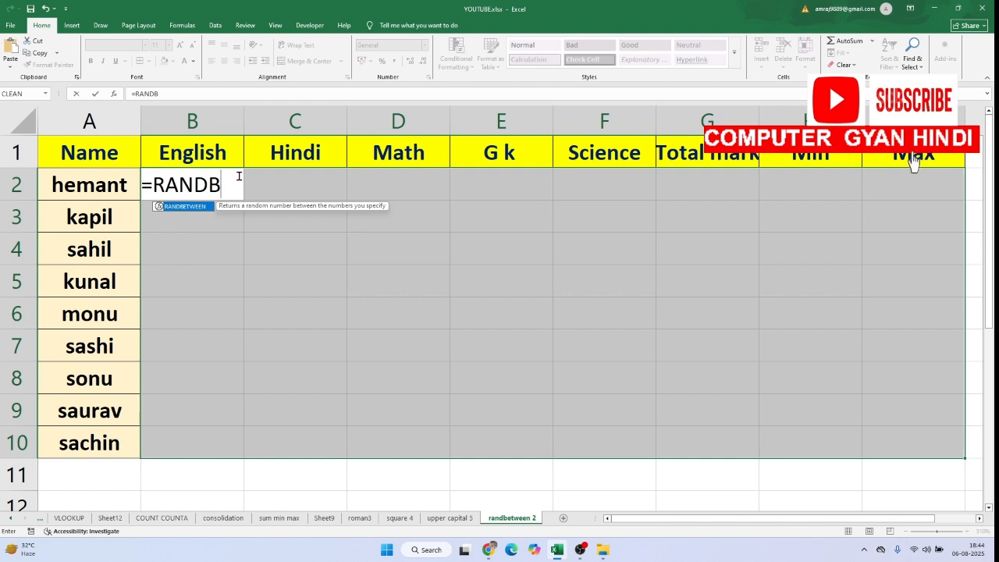
double_click(210, 207)
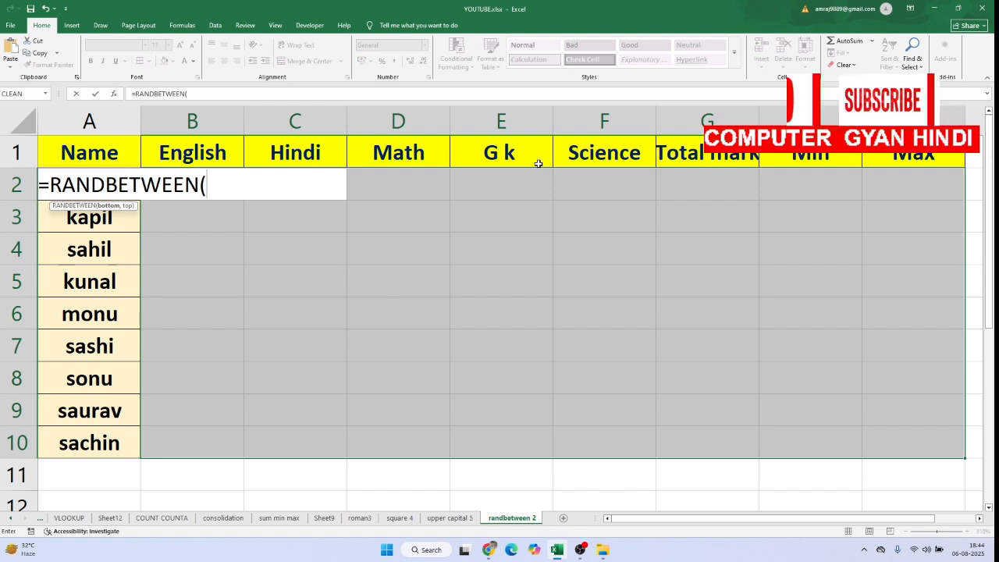
text(35,)
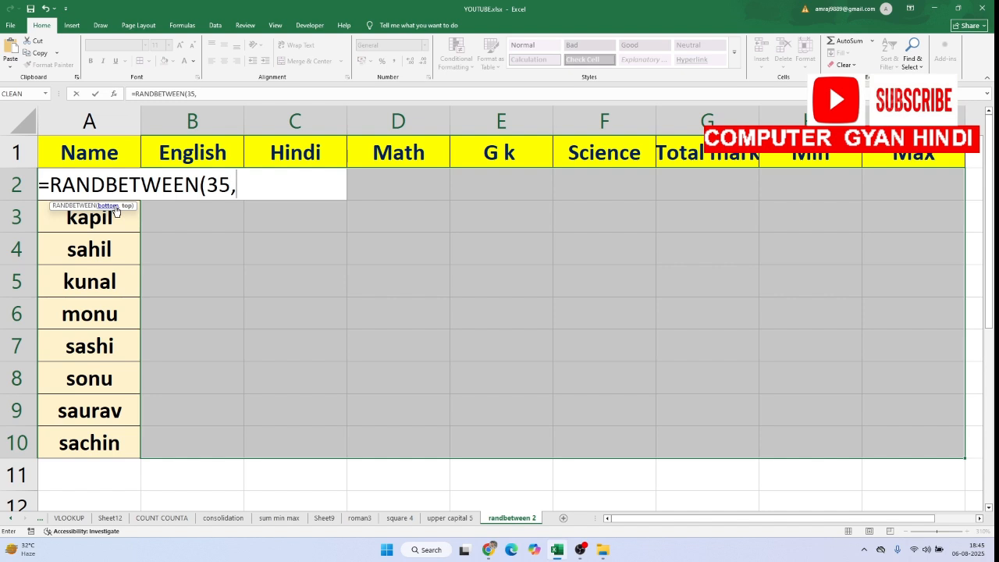
text(98)
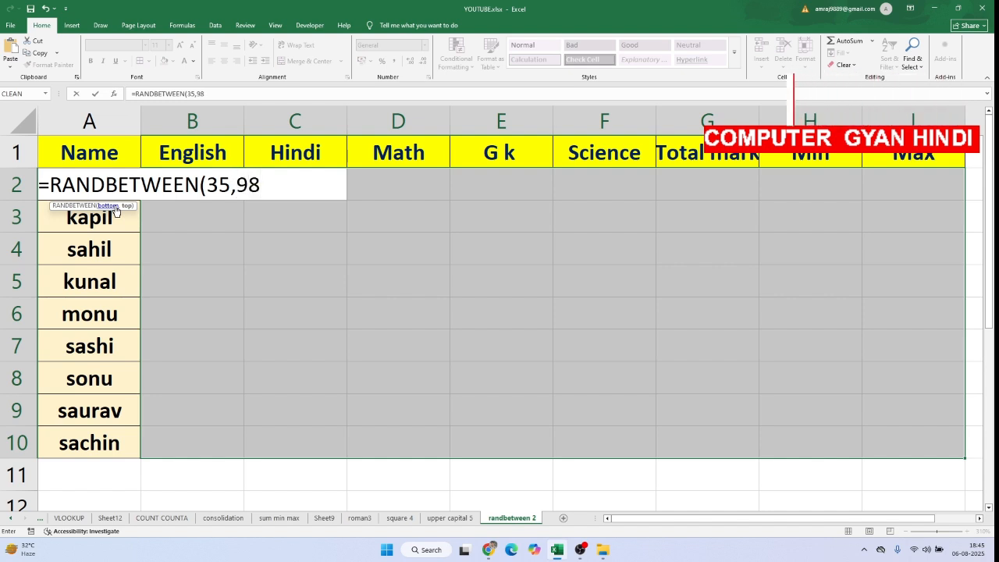
text())
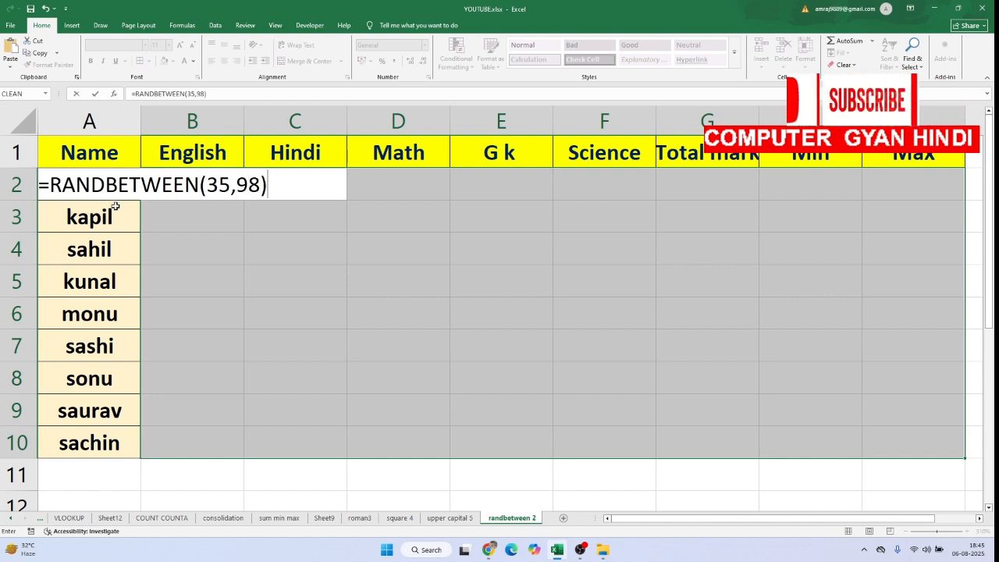
key(Return)
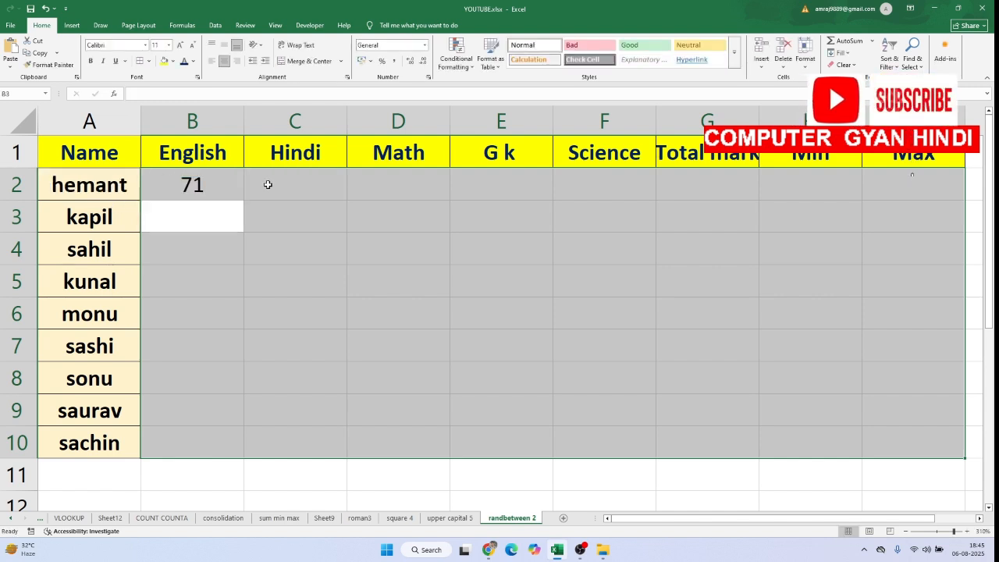
click(234, 176)
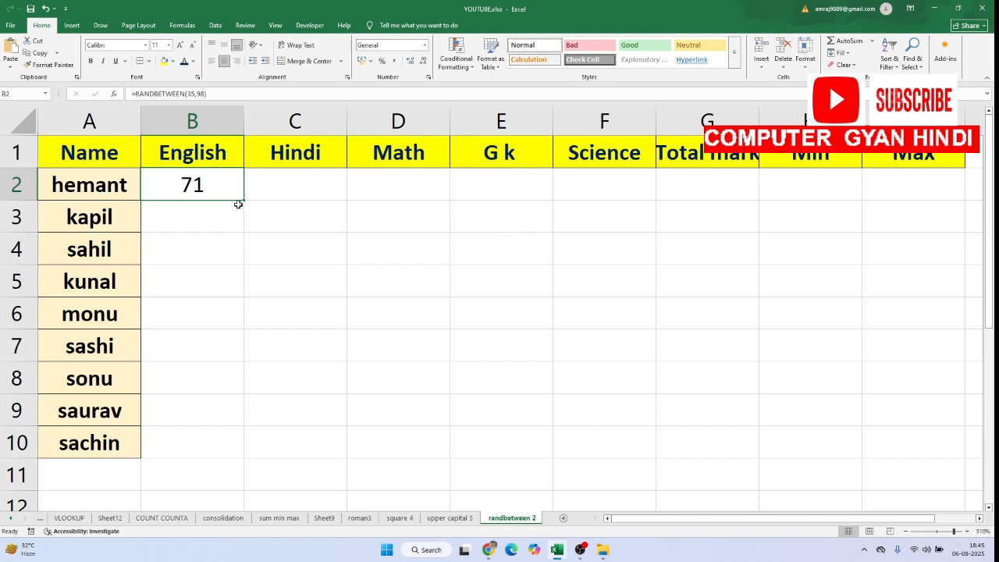
drag(243, 203, 222, 433)
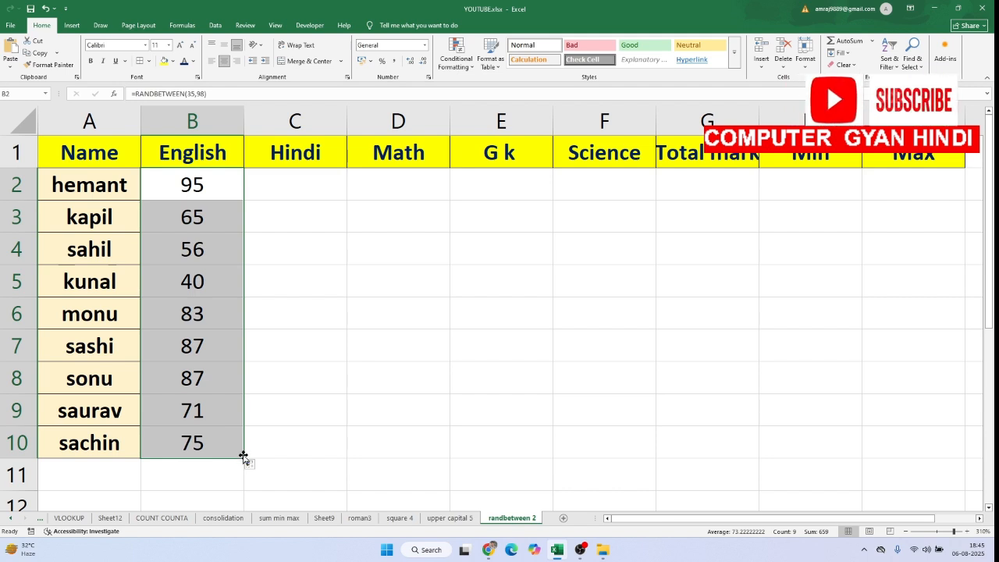
drag(243, 456, 245, 457)
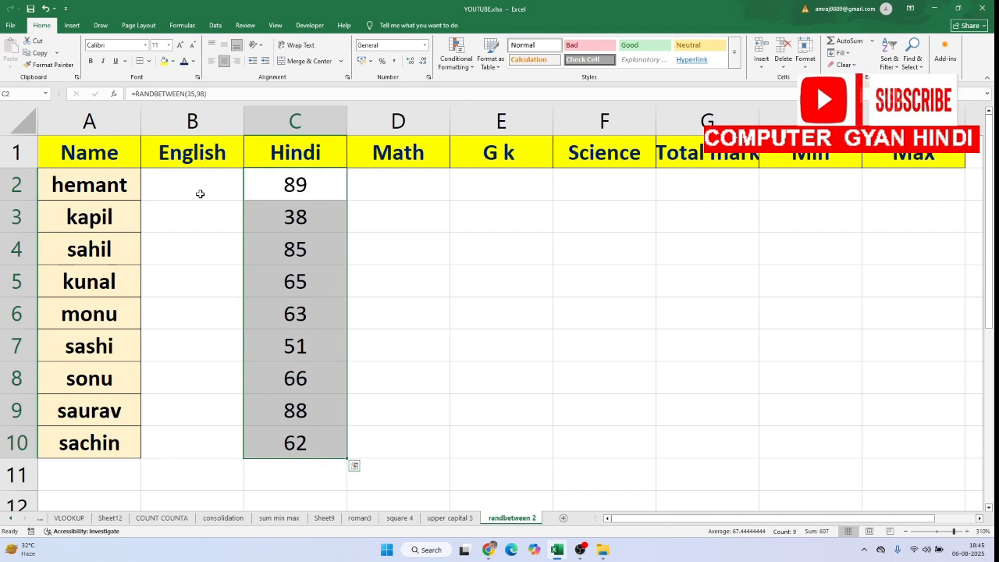
key(ctrl+z)
key(ctrl+q)
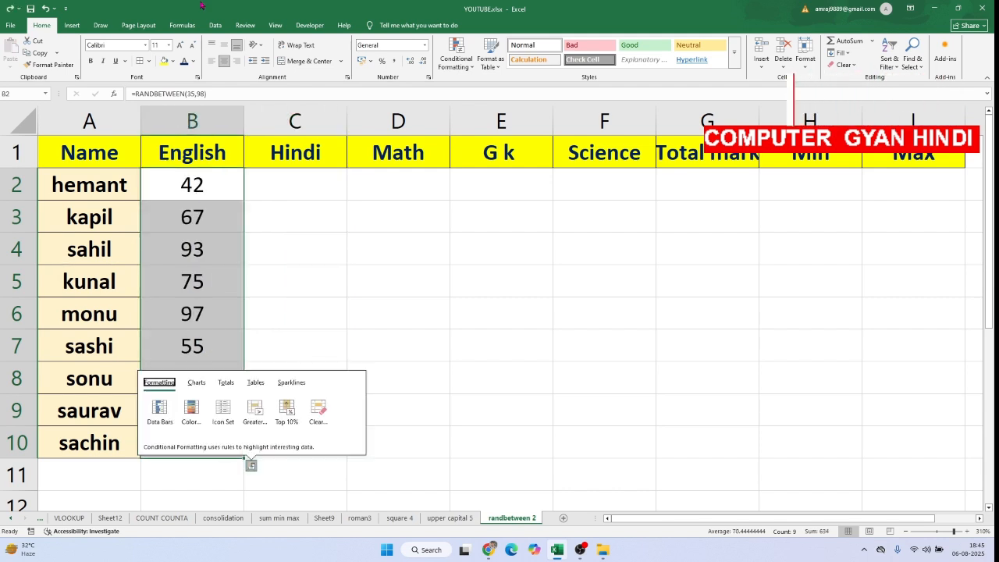
click(303, 319)
Fill the random-number formulas in B2:B10 across the remaining columns to I10
drag(200, 170, 230, 437)
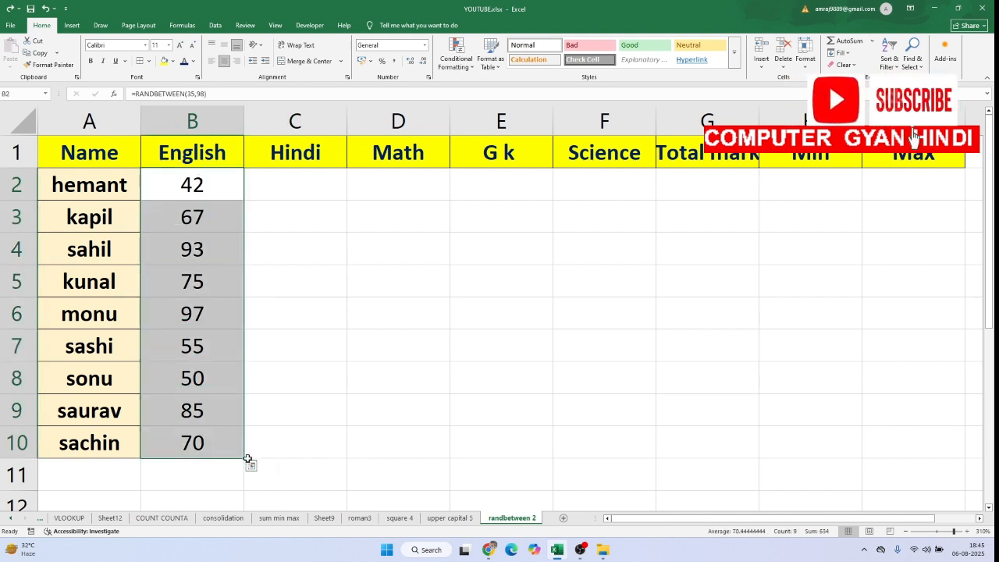
drag(247, 459, 934, 484)
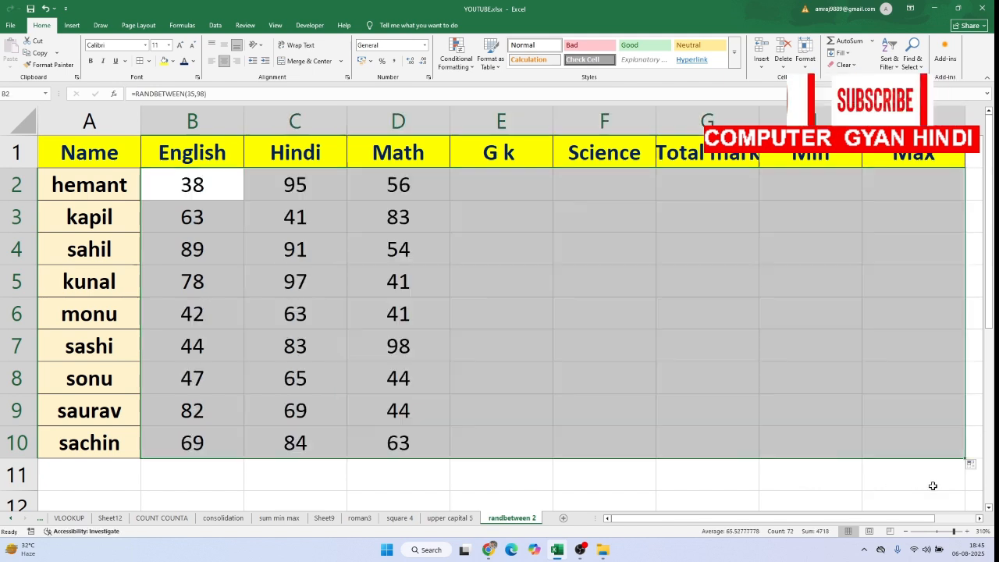
click(755, 438)
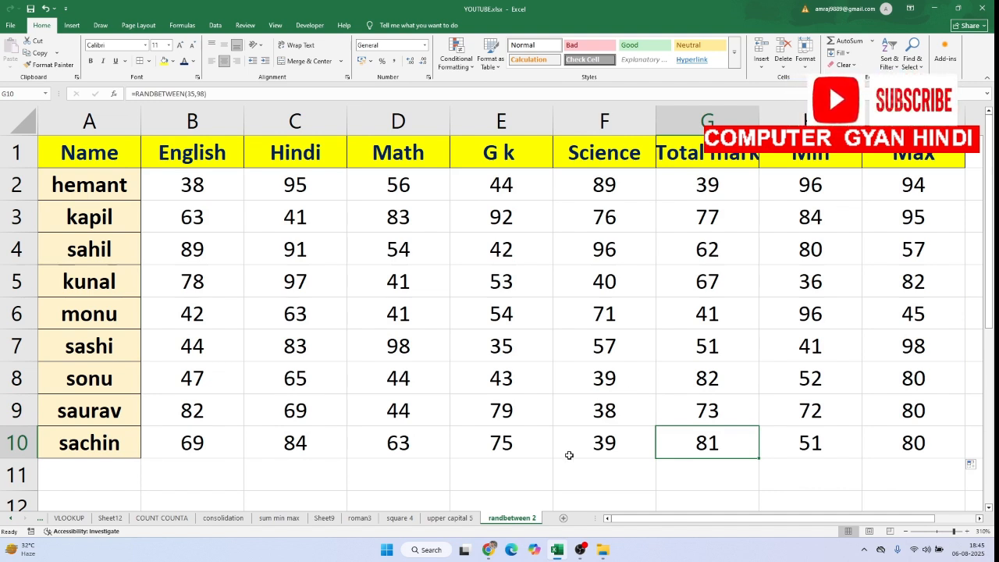
Enter 5 in E11 below the marksheet to make the random marks recalculate
click(517, 474)
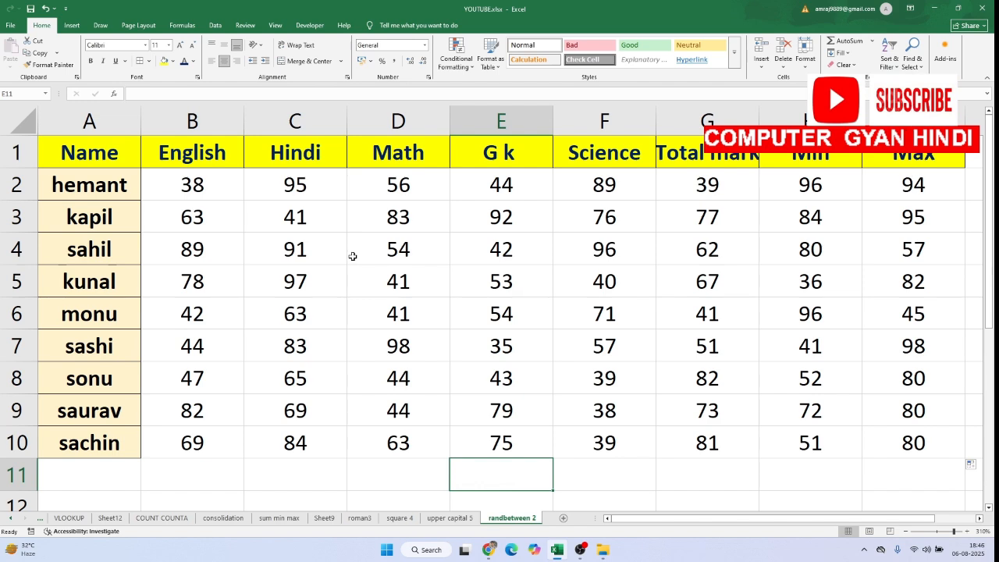
text(5)
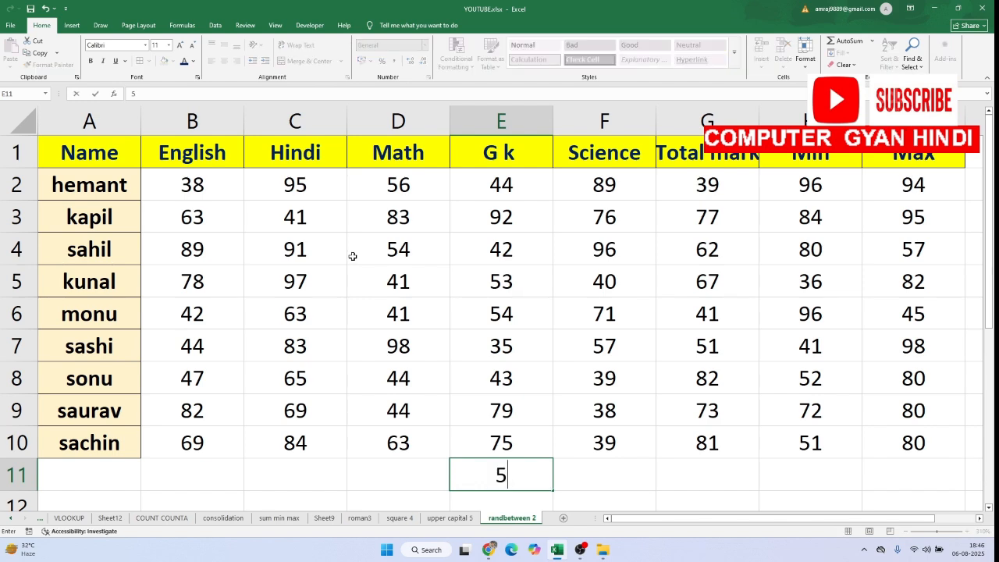
key(Return)
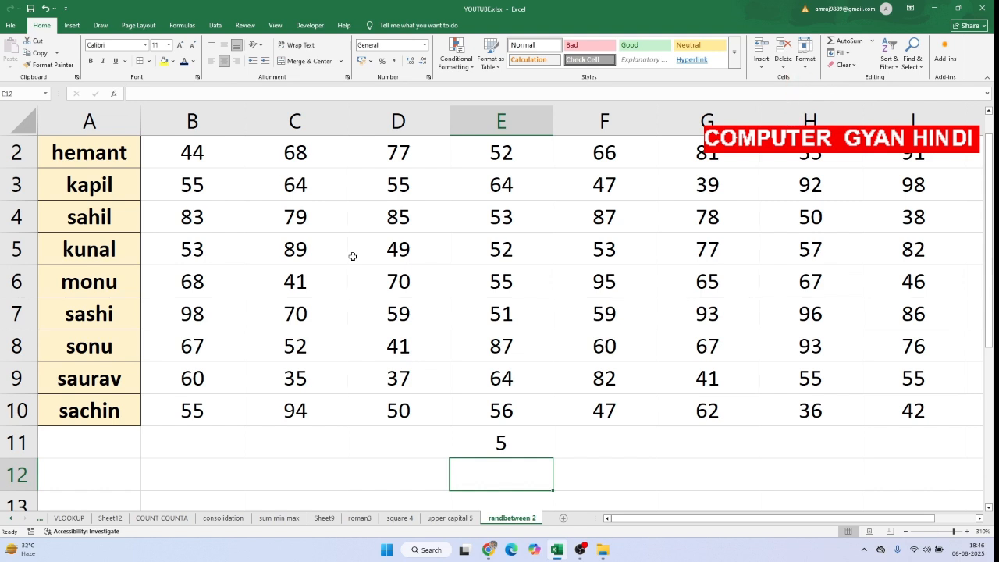
scroll(353, 256, up, 1)
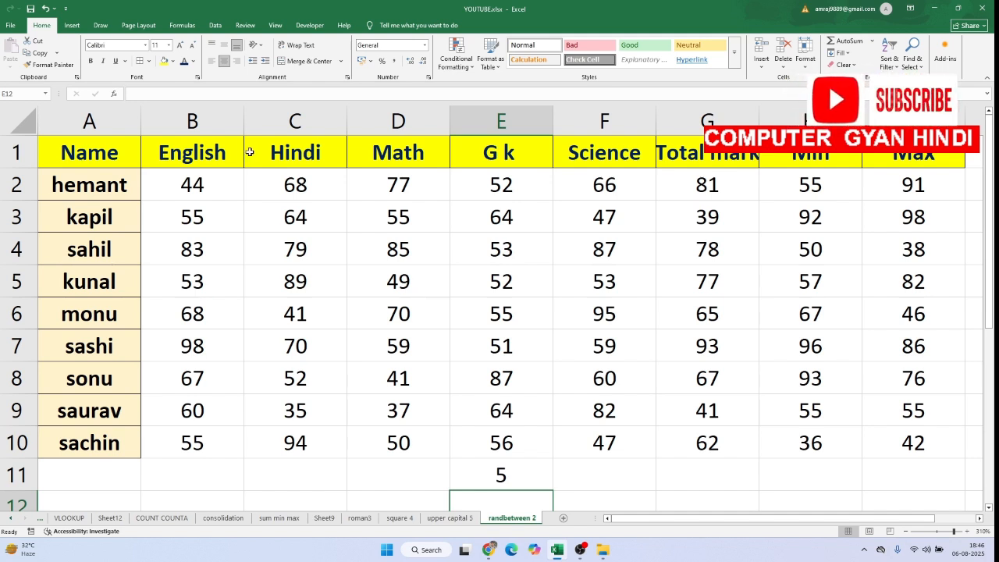
Copy B2:I10 and paste it over itself as values to replace the RANDBETWEEN formulas with fixed numbers
drag(217, 181, 906, 456)
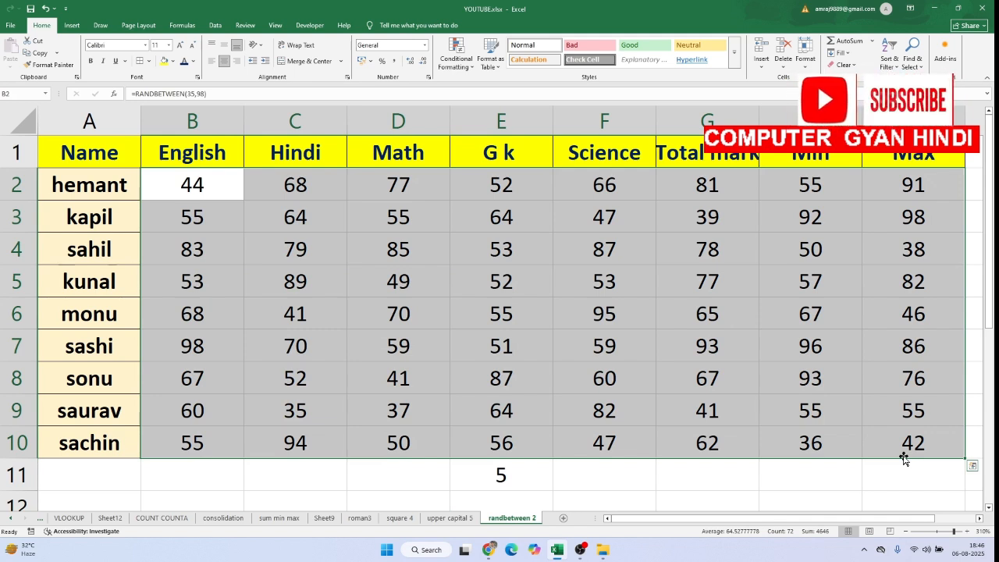
key(ctrl+c)
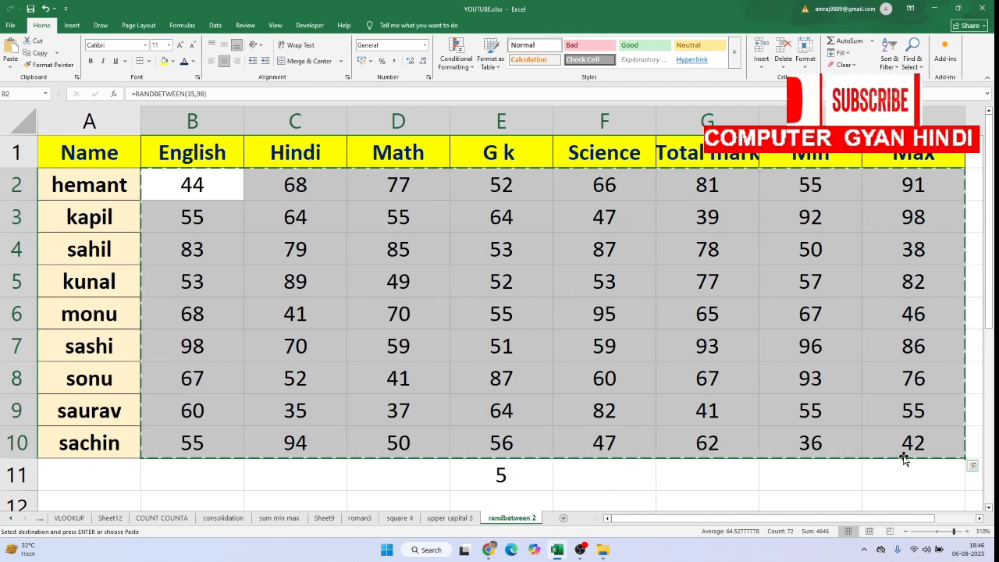
key(alt)
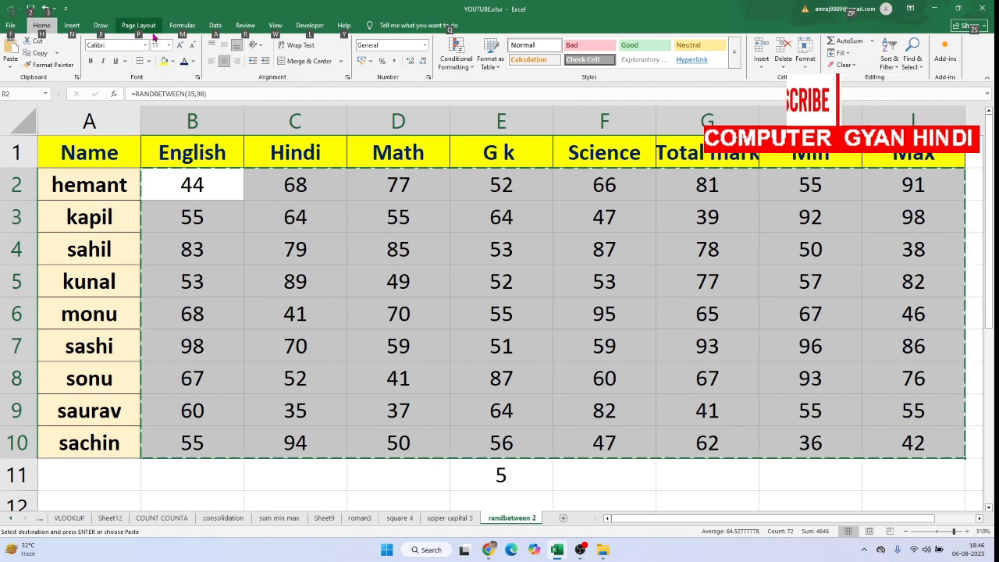
key(h)
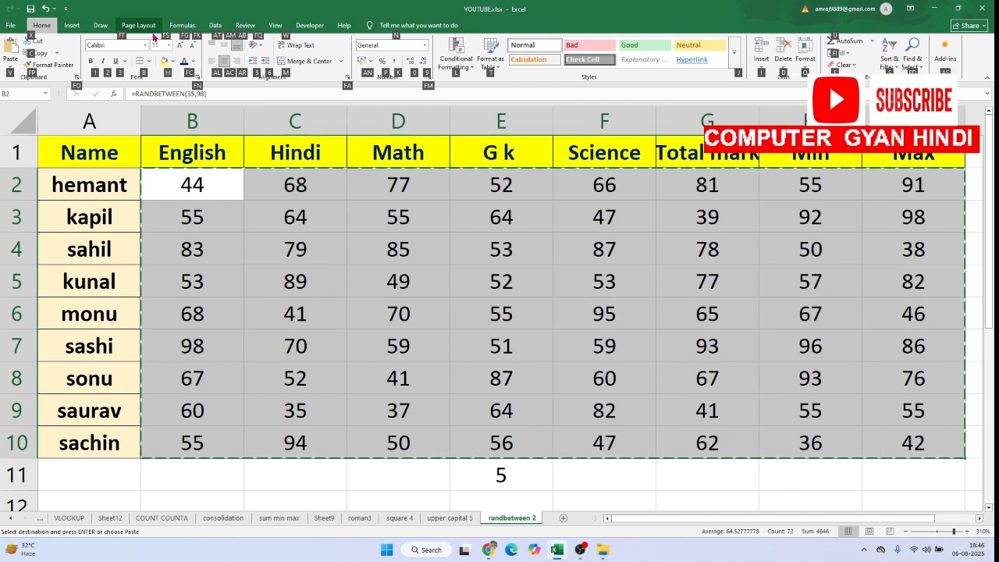
key(v)
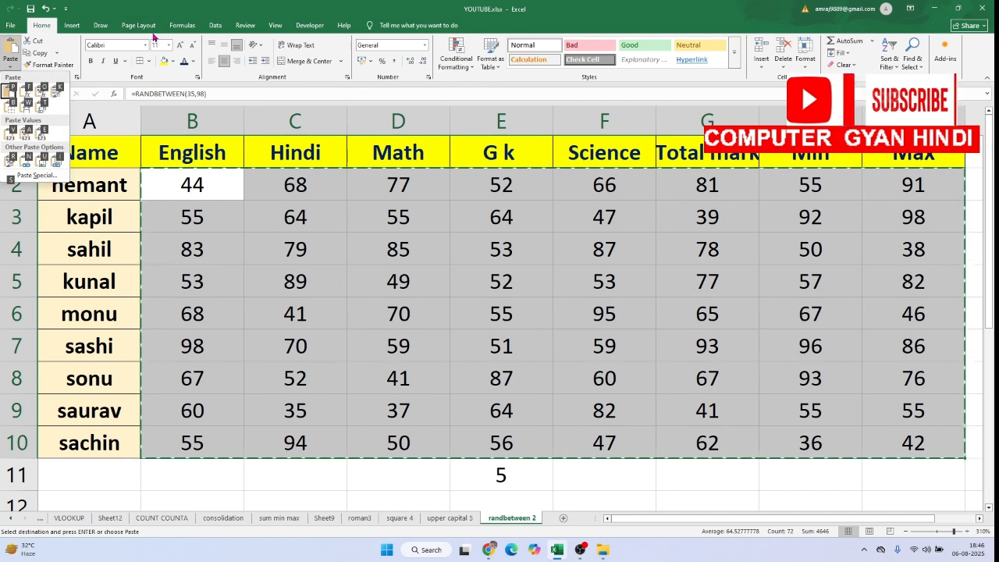
key(v)
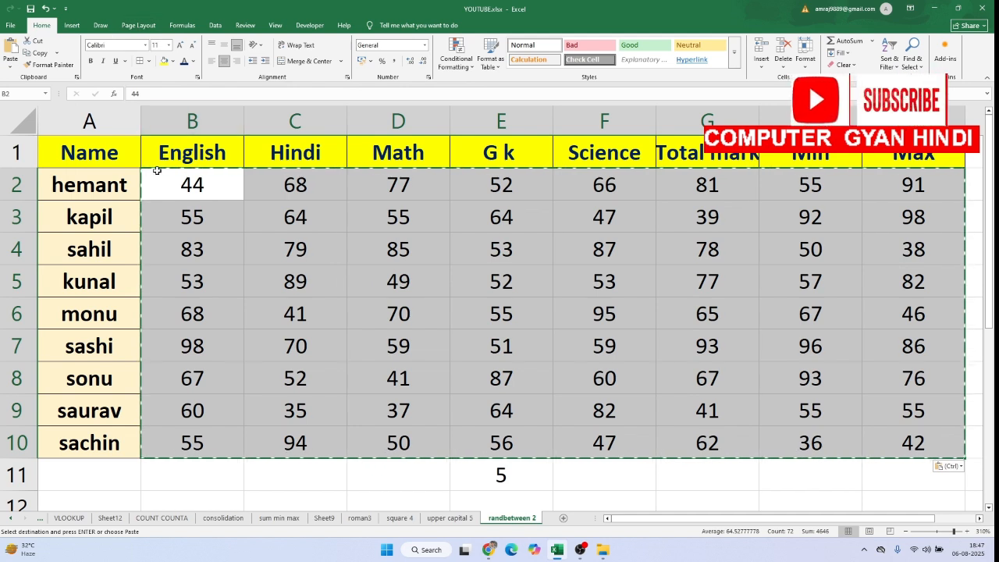
click(465, 336)
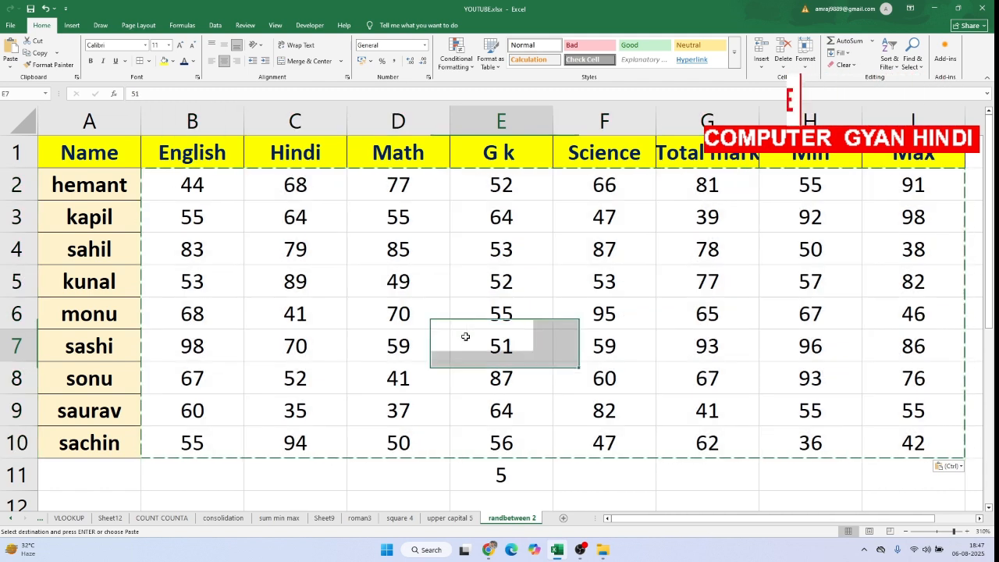
key(Escape)
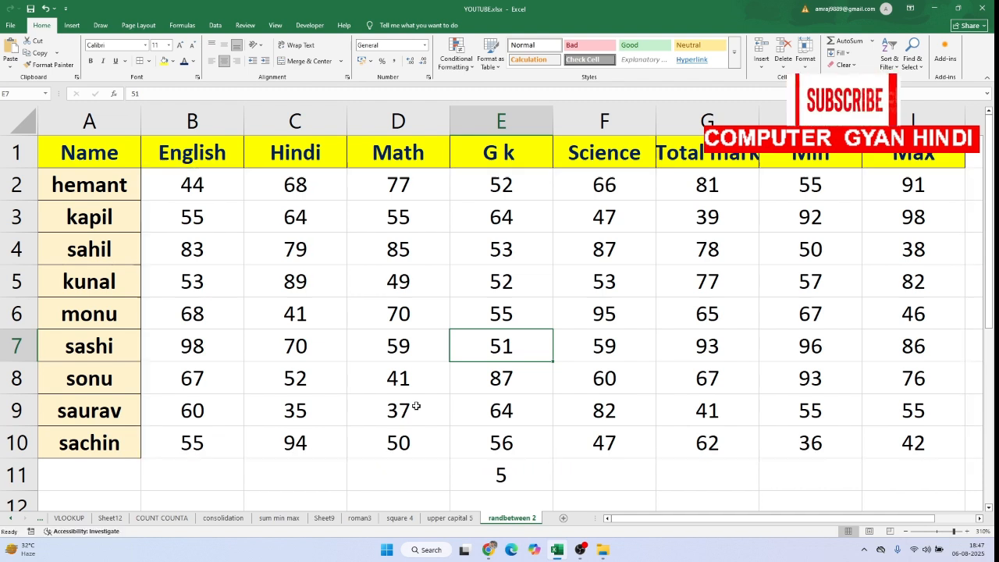
Enter 9 in D11 and 85 in C11 to test that the marks above stay fixed
click(374, 469)
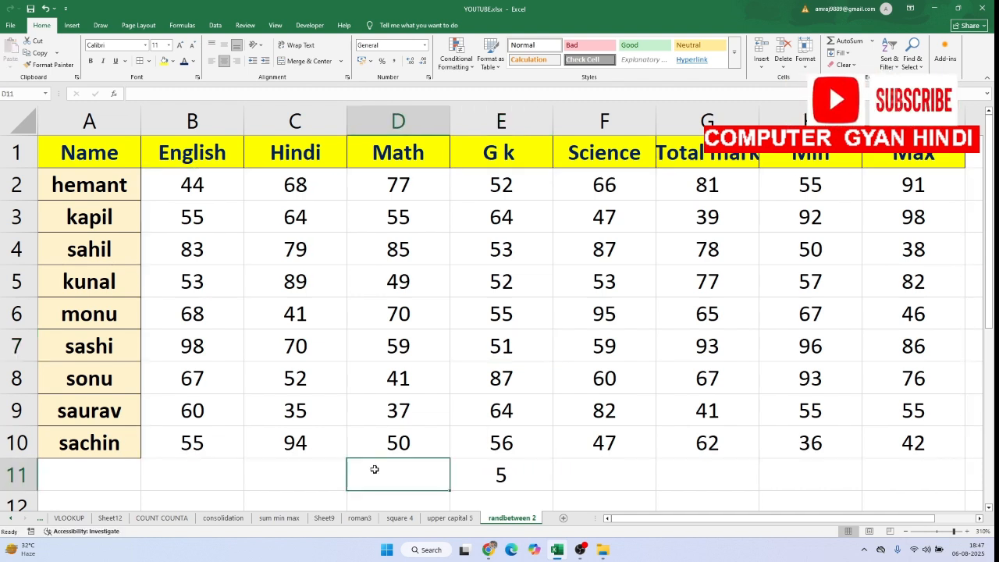
text(9)
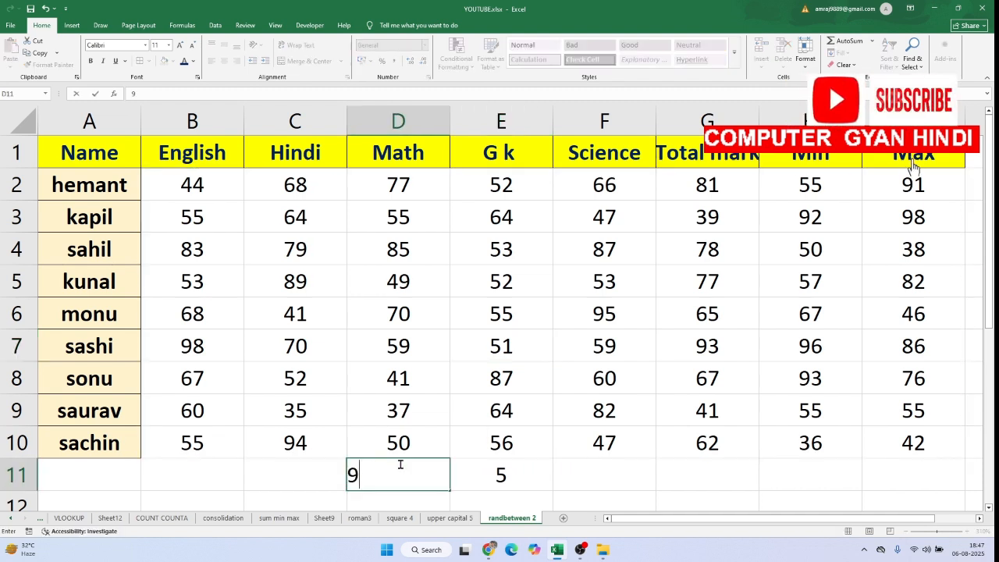
key(Return)
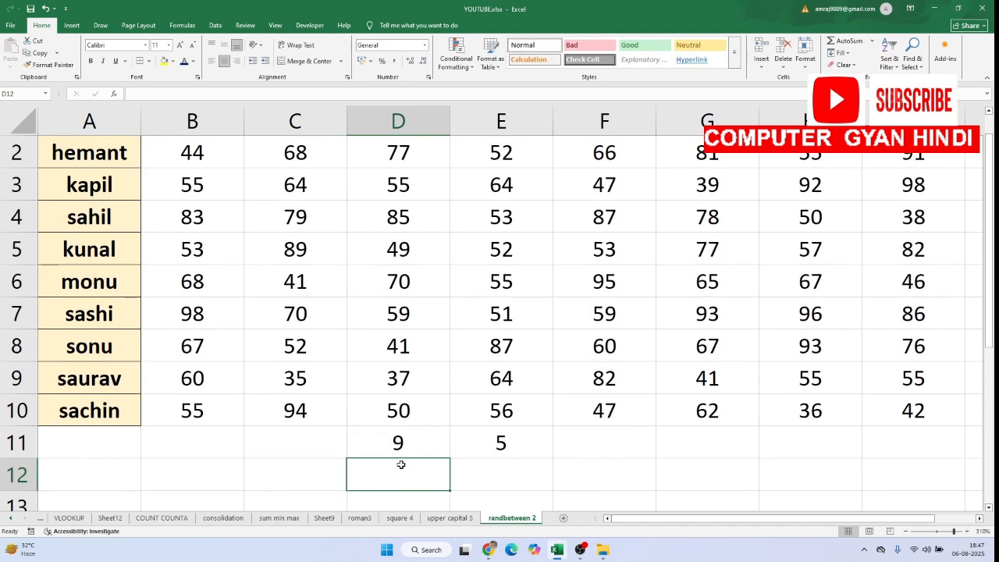
scroll(401, 465, up, 1)
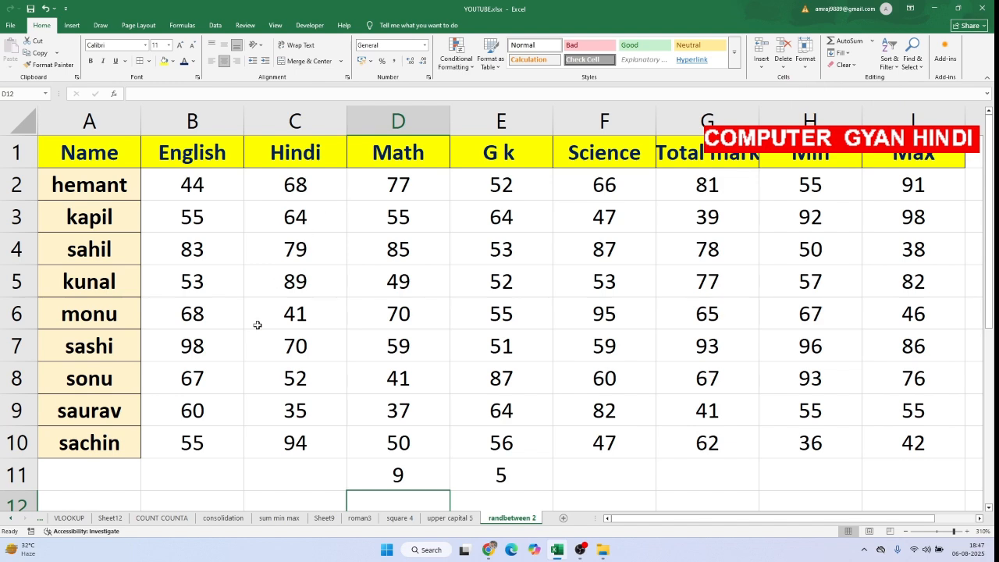
click(265, 478)
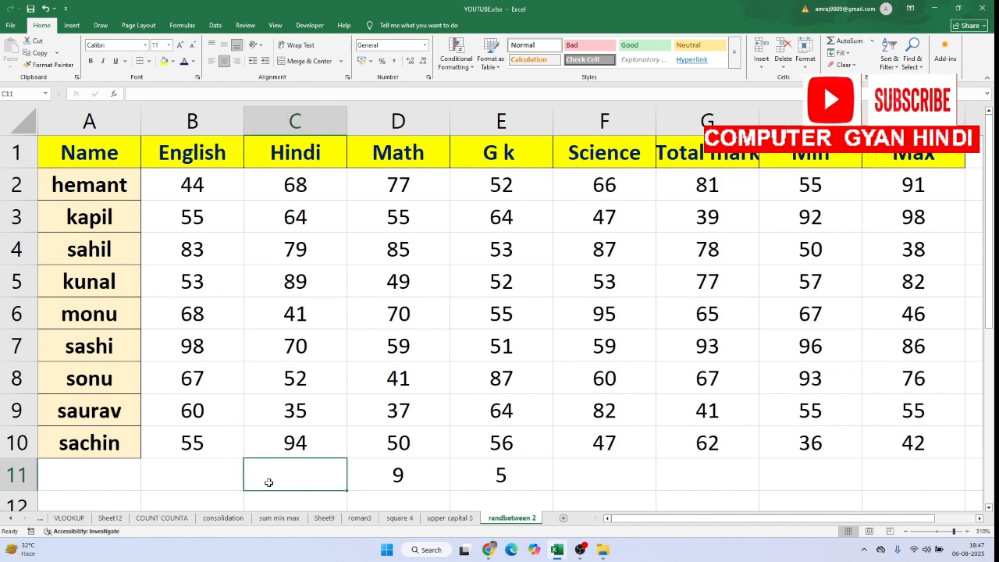
text(85)
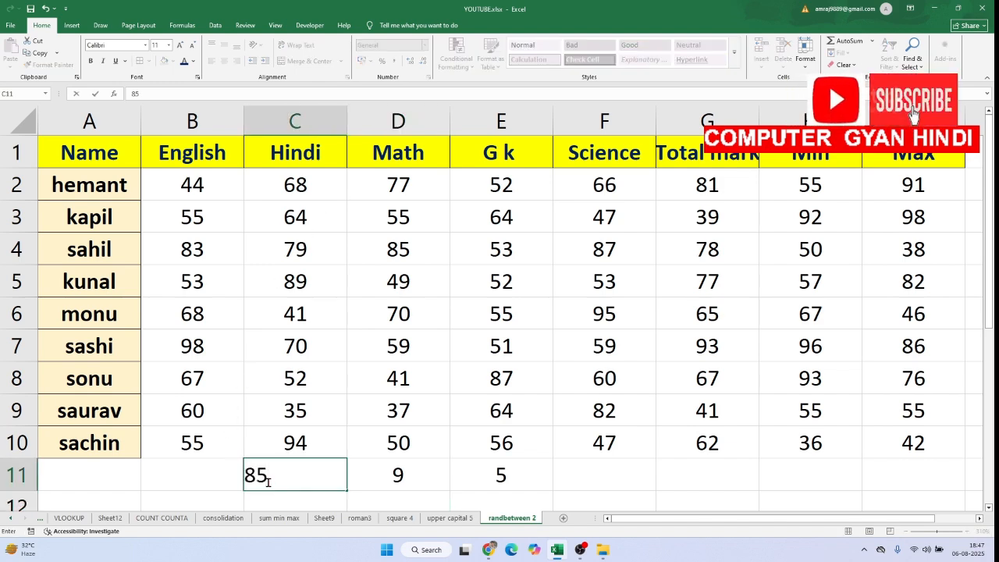
key(Return)
scroll(269, 482, up, 1)
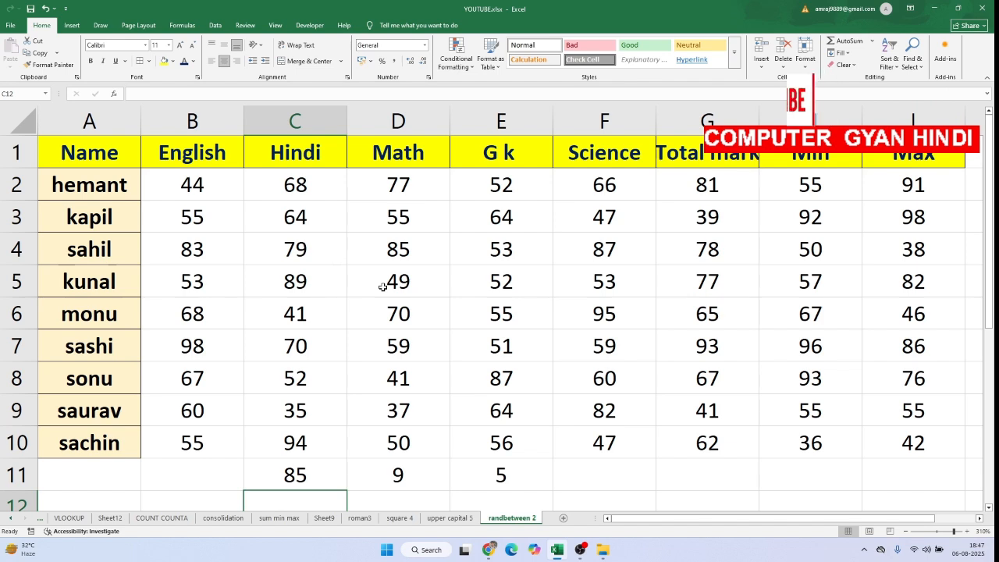
Enter =RANDBETWEEN(10000,50000) in D12, below the marksheet, to generate a random number between 10000 and 50000
scroll(382, 287, down, 1)
scroll(382, 287, down, 1)
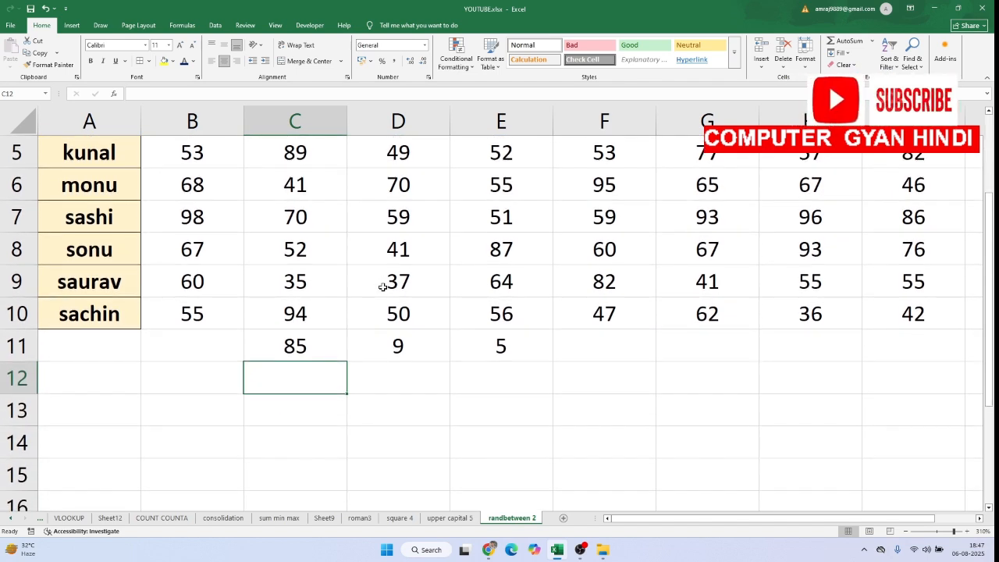
scroll(382, 287, down, 1)
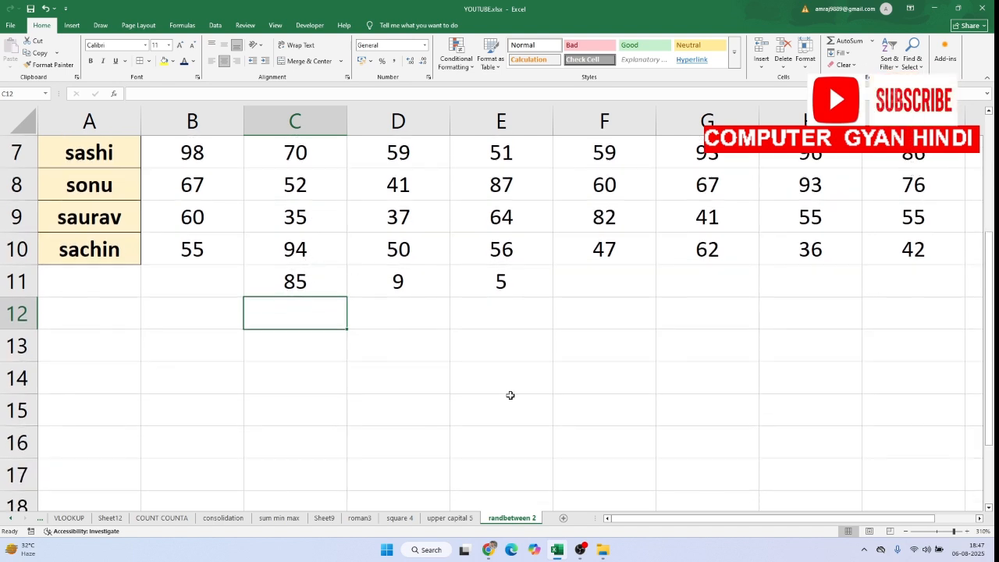
click(399, 320)
double_click(397, 310)
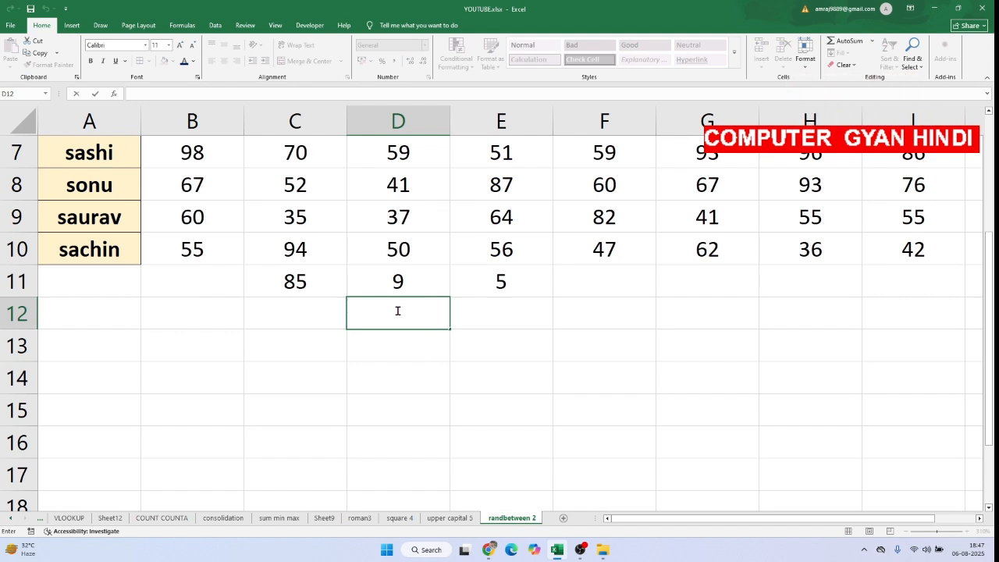
text(=RAN)
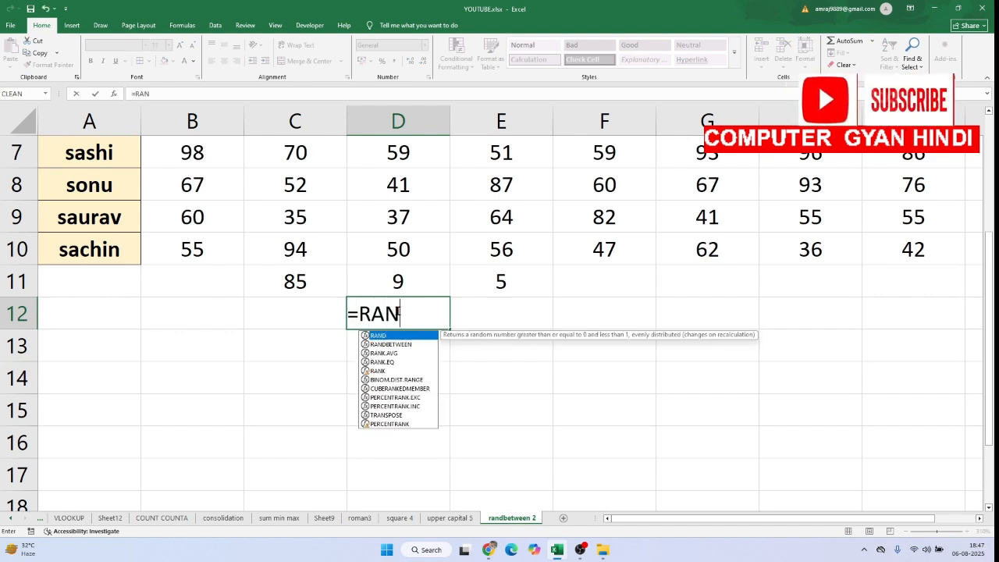
text(D)
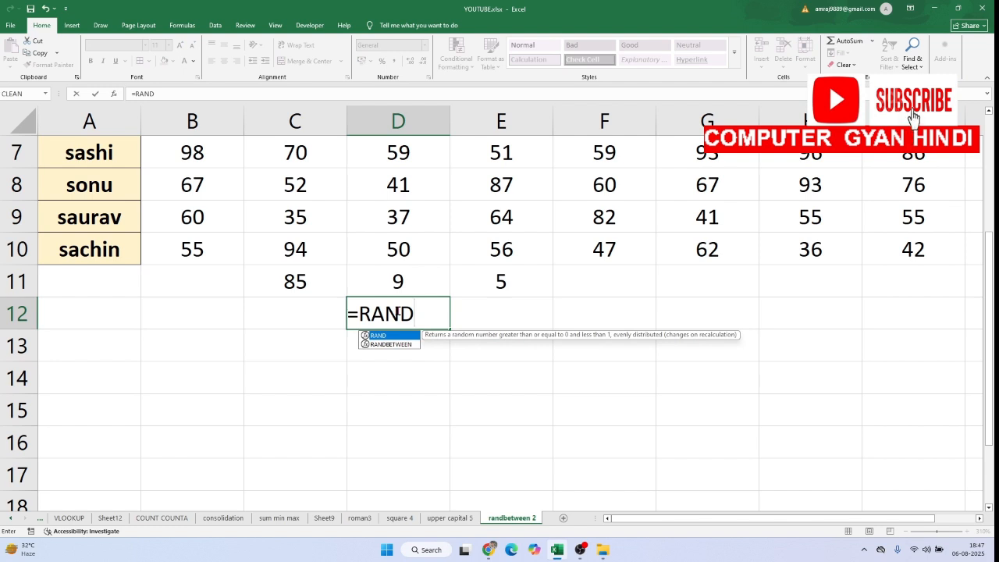
text(B)
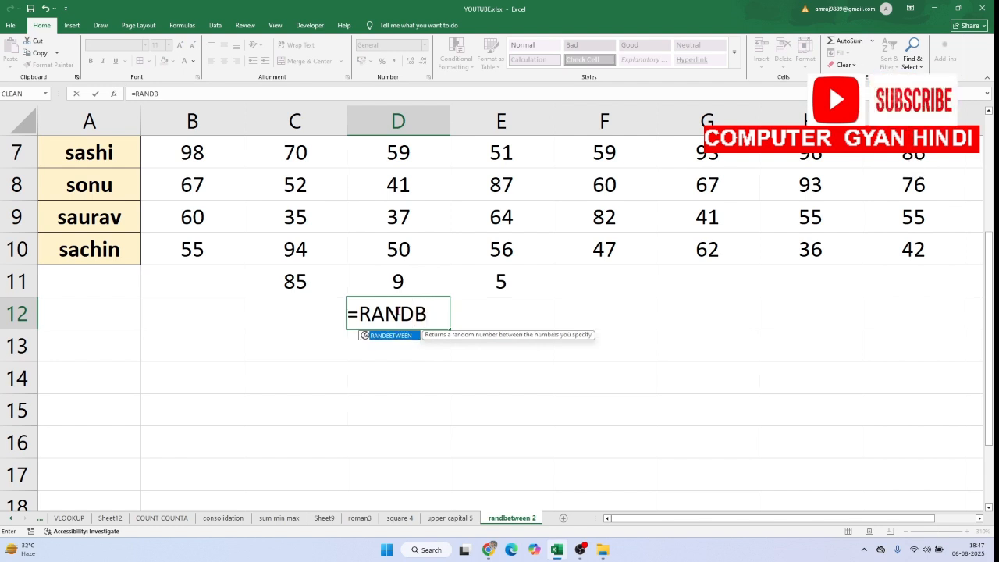
key(Tab)
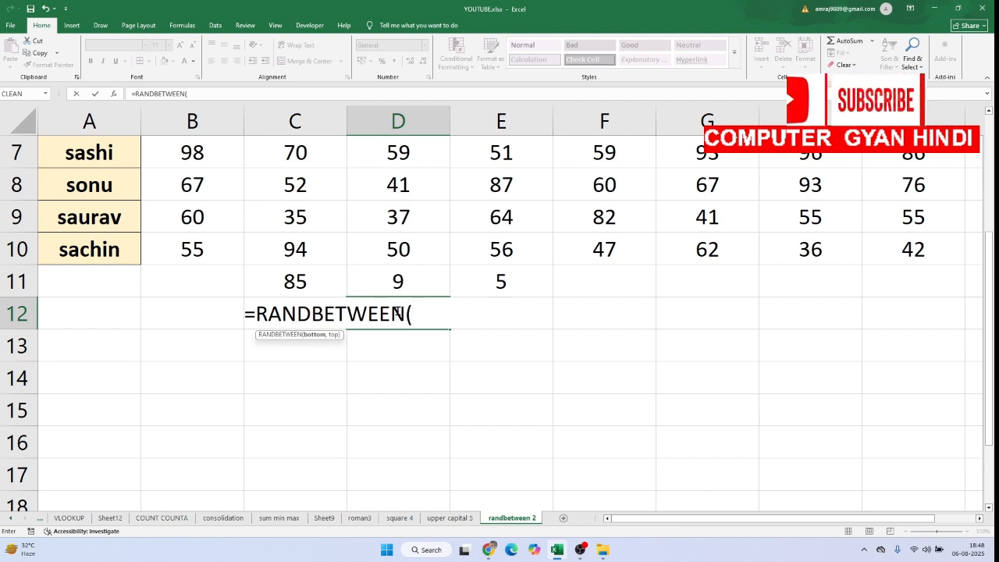
text(10000)
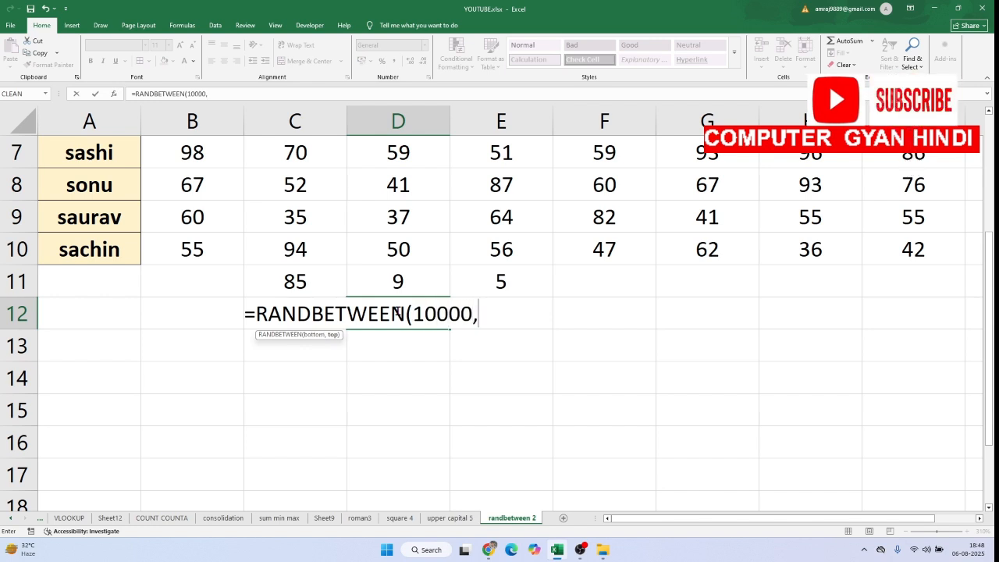
text(,50000)
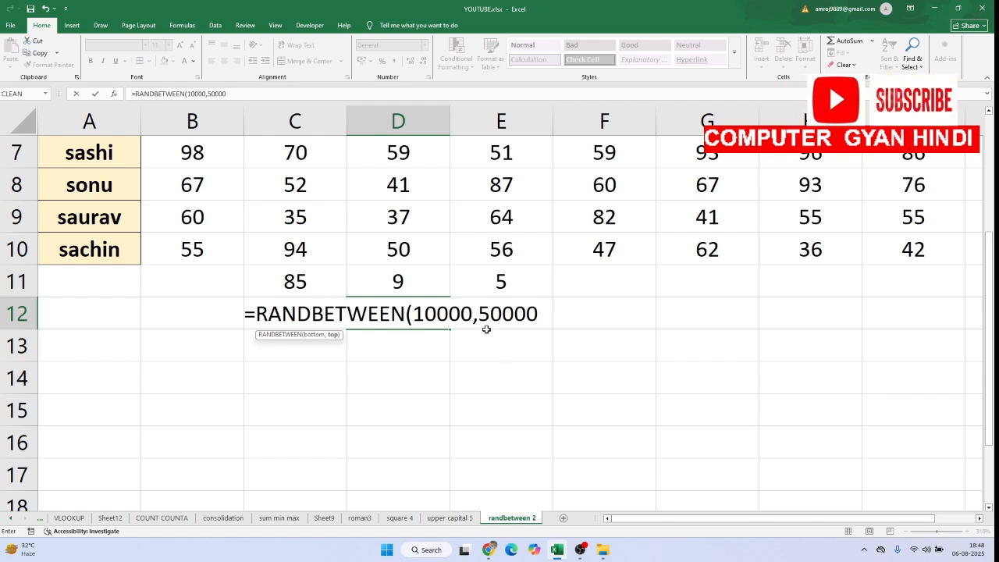
text())
key(Return)
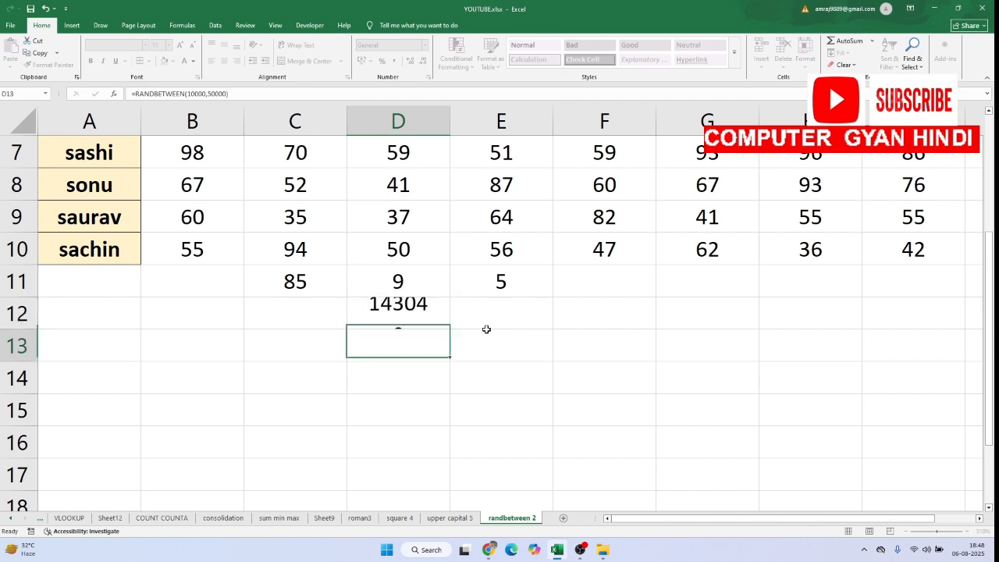
Fill the RANDBETWEEN formula from D12 down and across to cover D12:H16
click(421, 320)
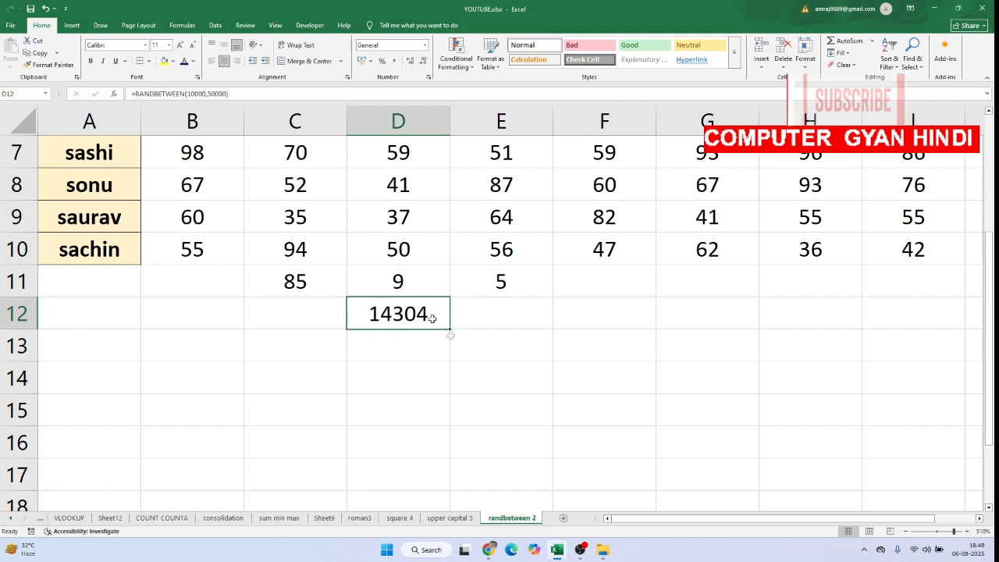
click(415, 353)
click(439, 319)
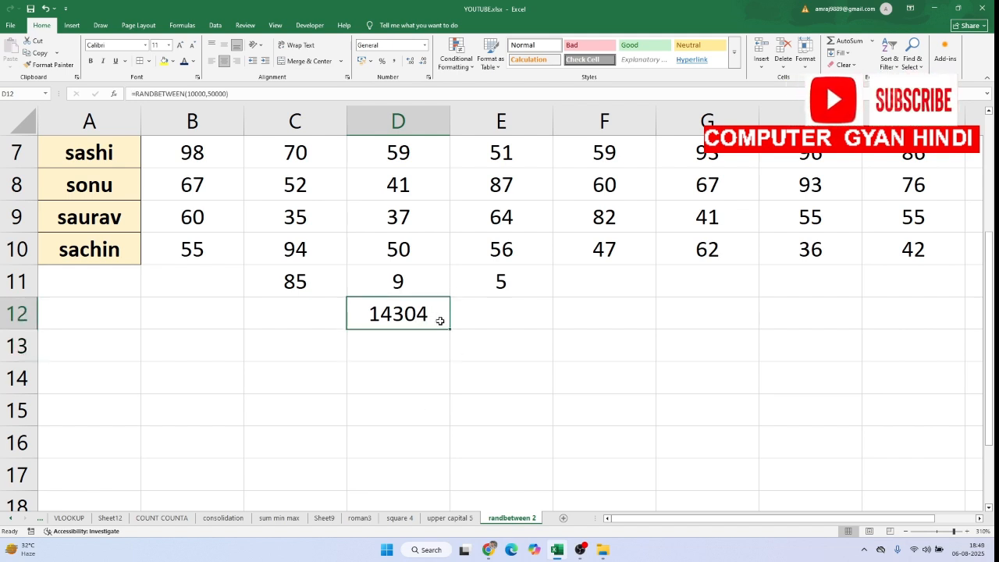
drag(449, 330, 892, 462)
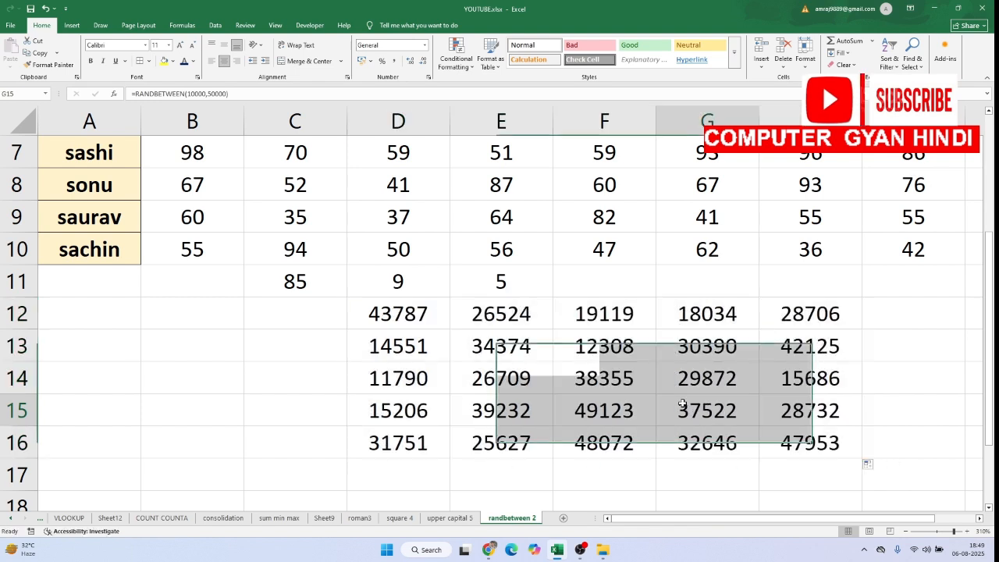
click(686, 404)
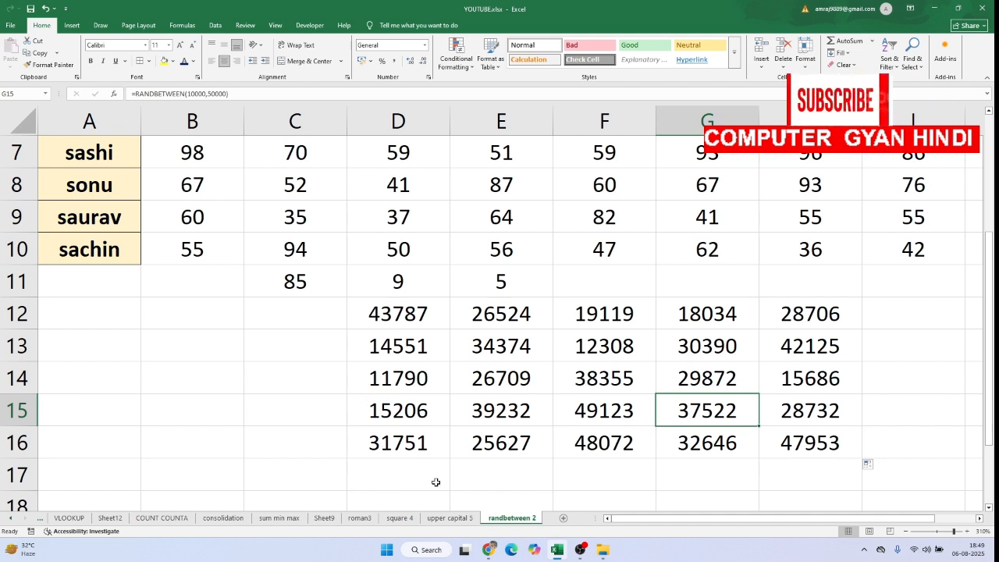
On the roman3 sheet, enter =ROMAN(B3) in C3 to convert the first number to a Roman numeral
click(361, 518)
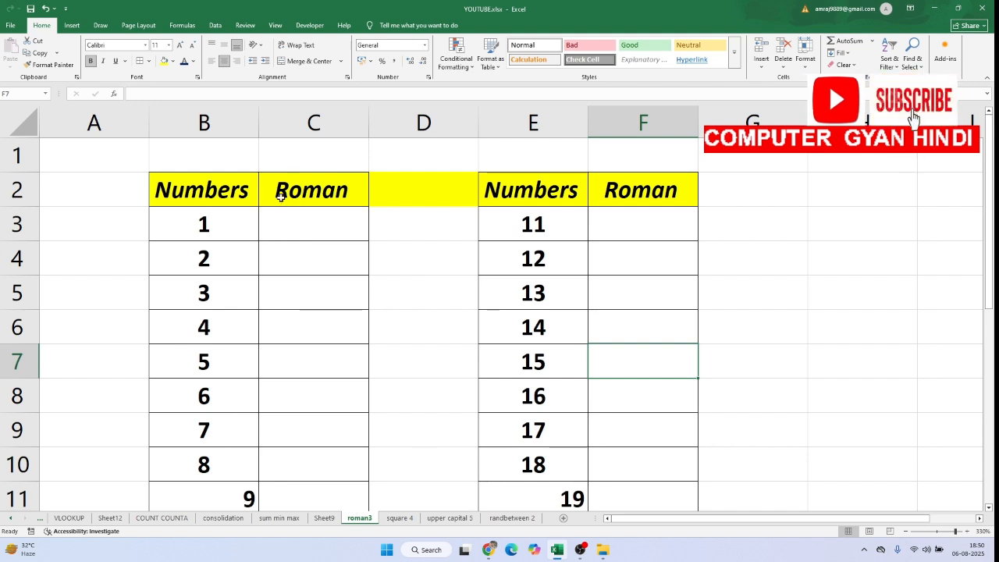
click(308, 227)
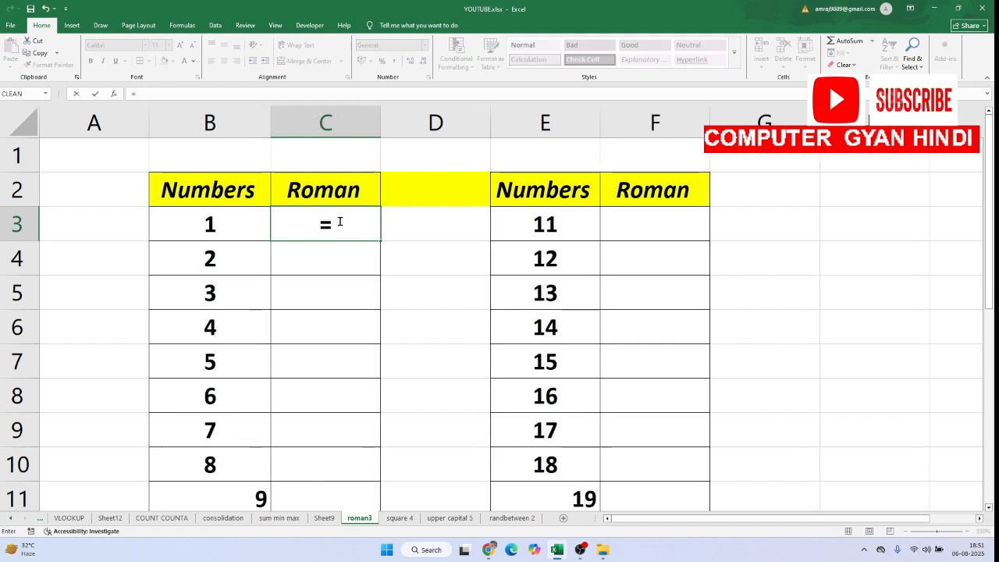
text(R)
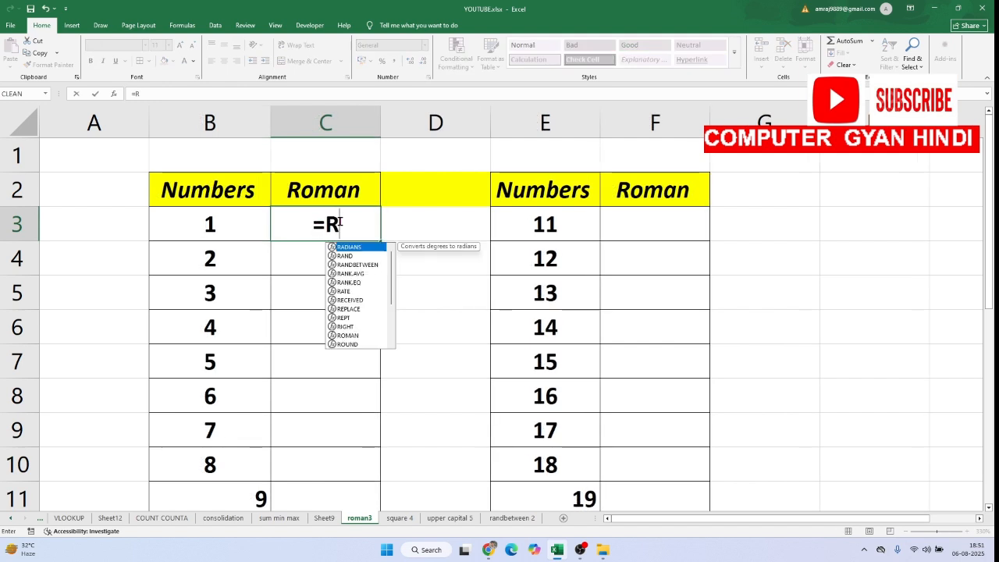
text(OMAN()
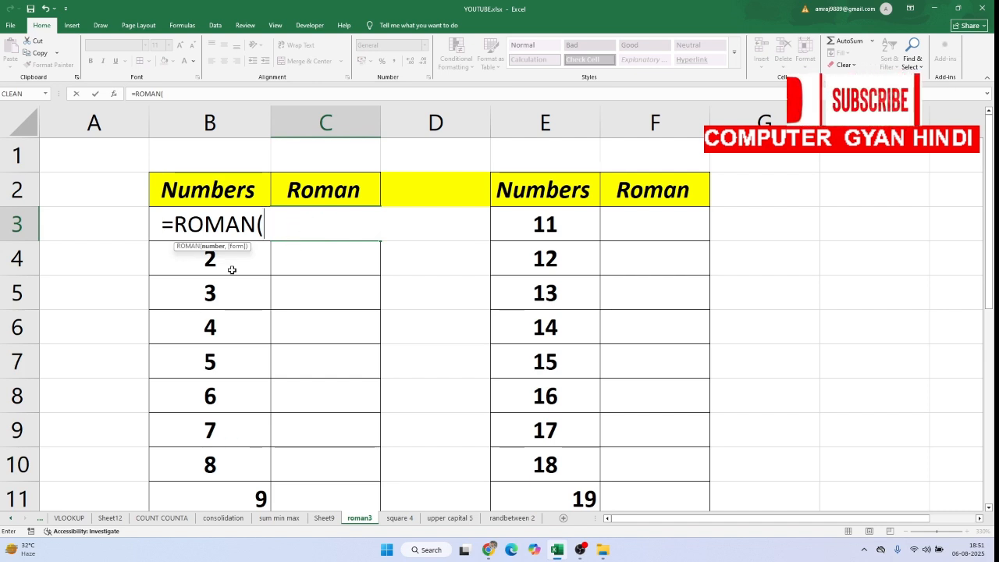
click(179, 195)
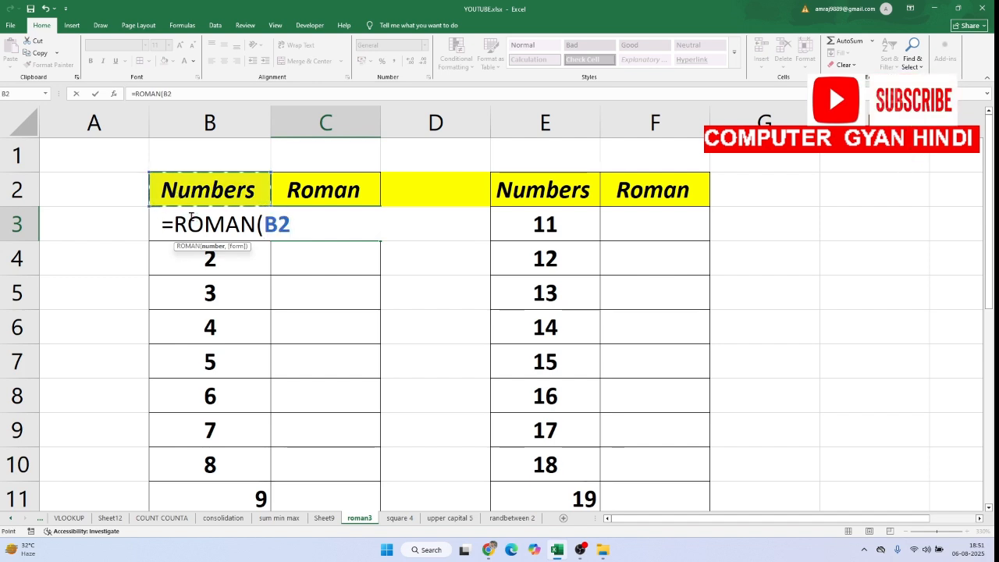
click(191, 219)
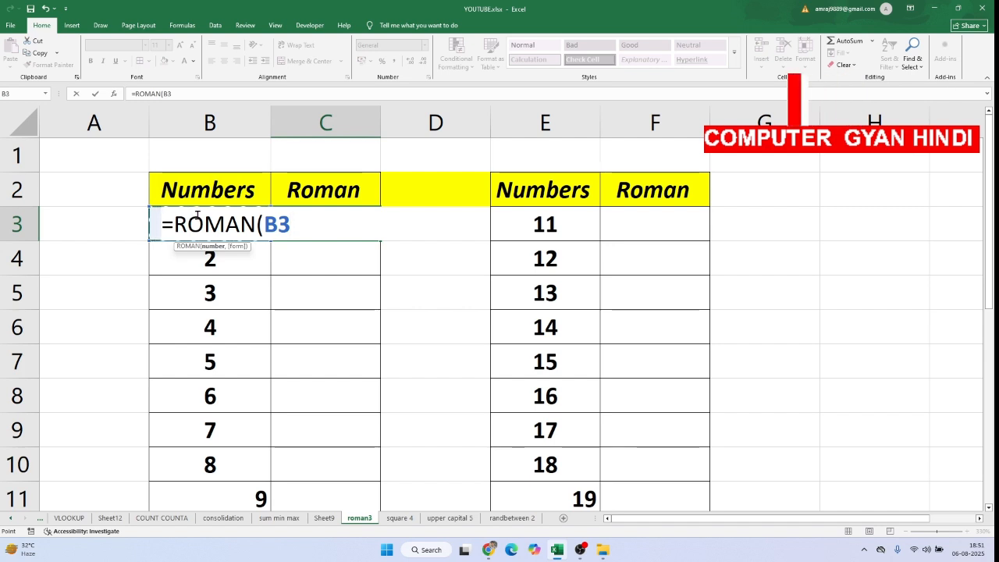
text())
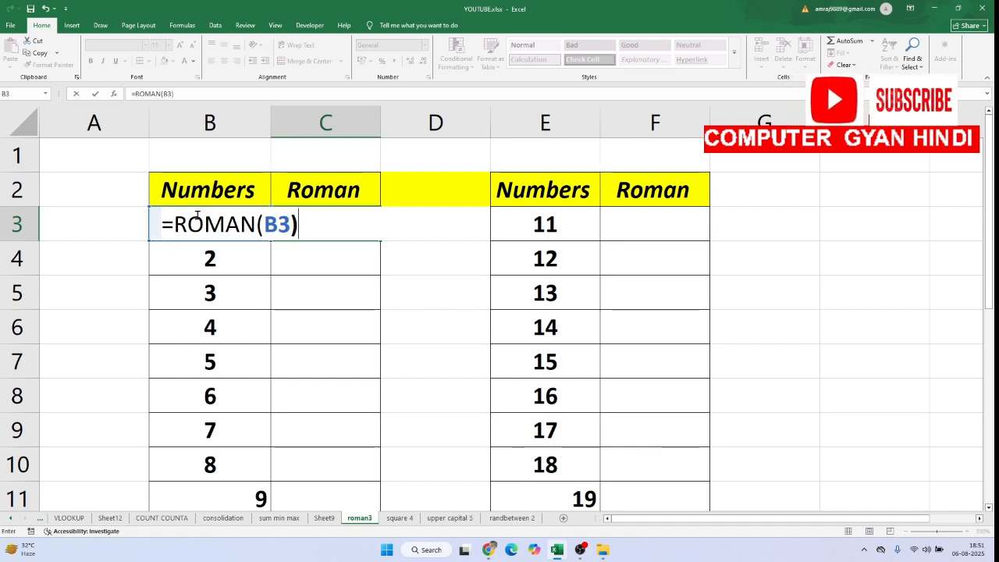
key(Return)
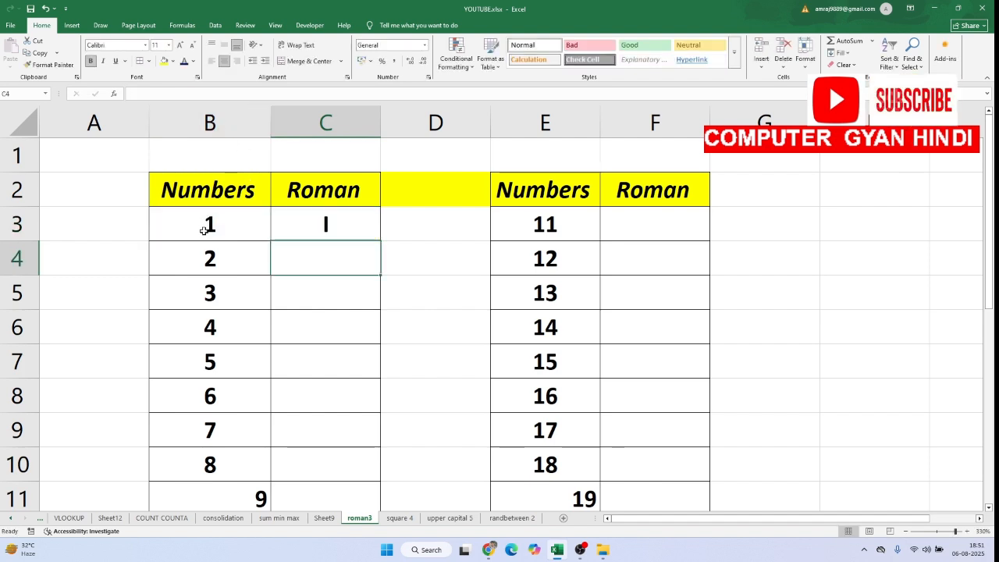
Fill the ROMAN formula from C3 down to C11 for the first table's numbers
click(330, 227)
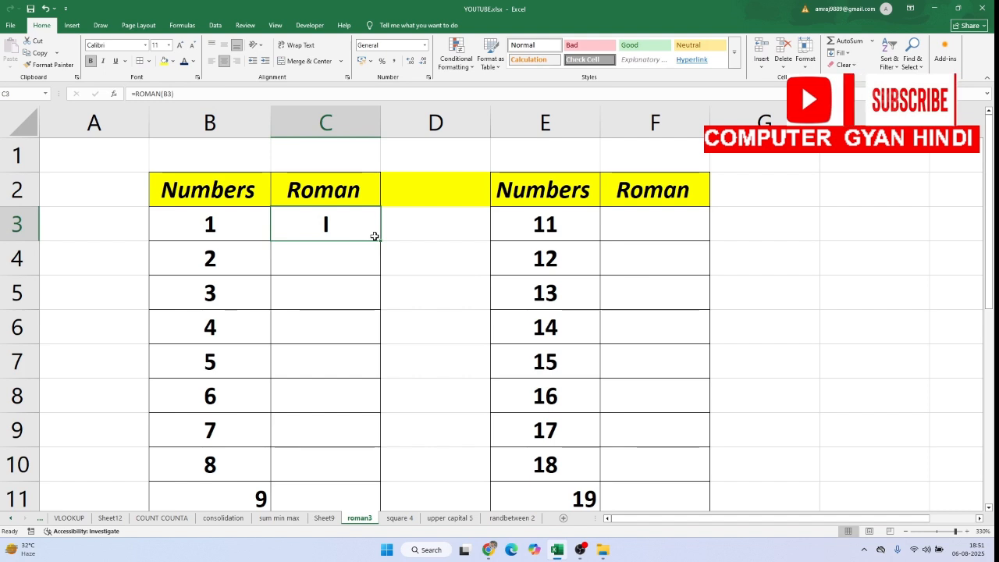
drag(379, 243, 373, 310)
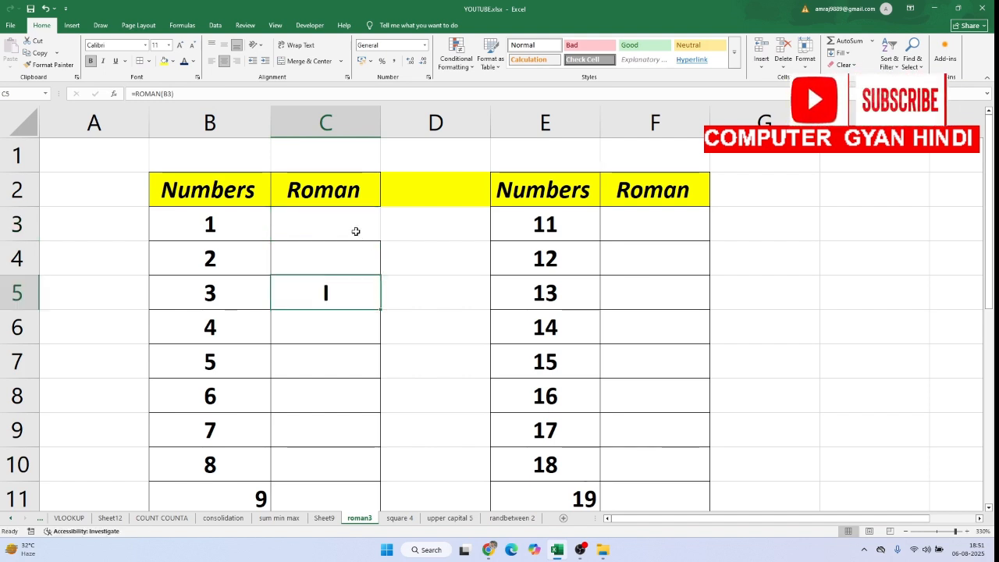
key(ctrl+z)
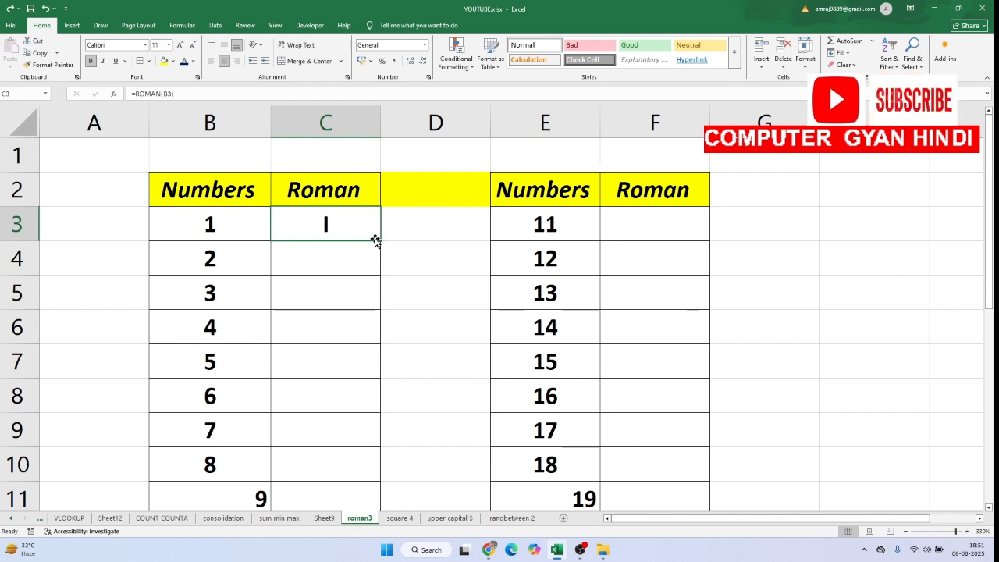
drag(380, 242, 383, 499)
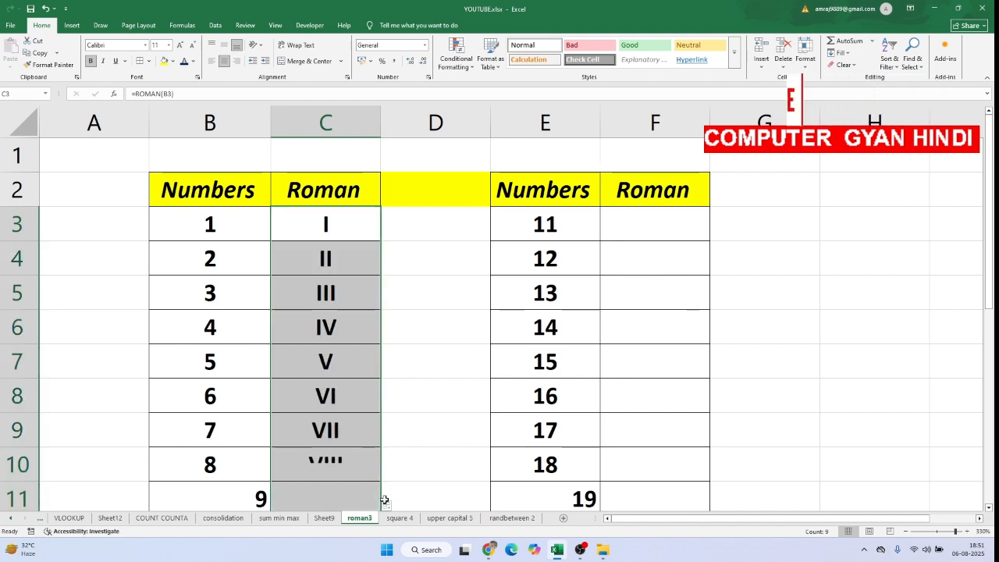
click(352, 257)
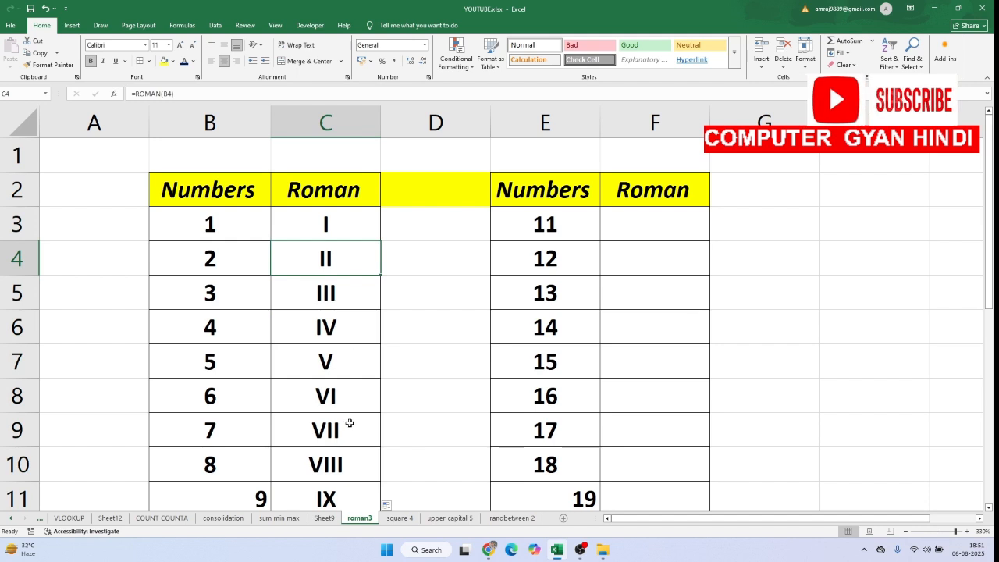
Enter =ROMAN(E3) in F3 to convert the second table's first number to a Roman numeral
double_click(669, 224)
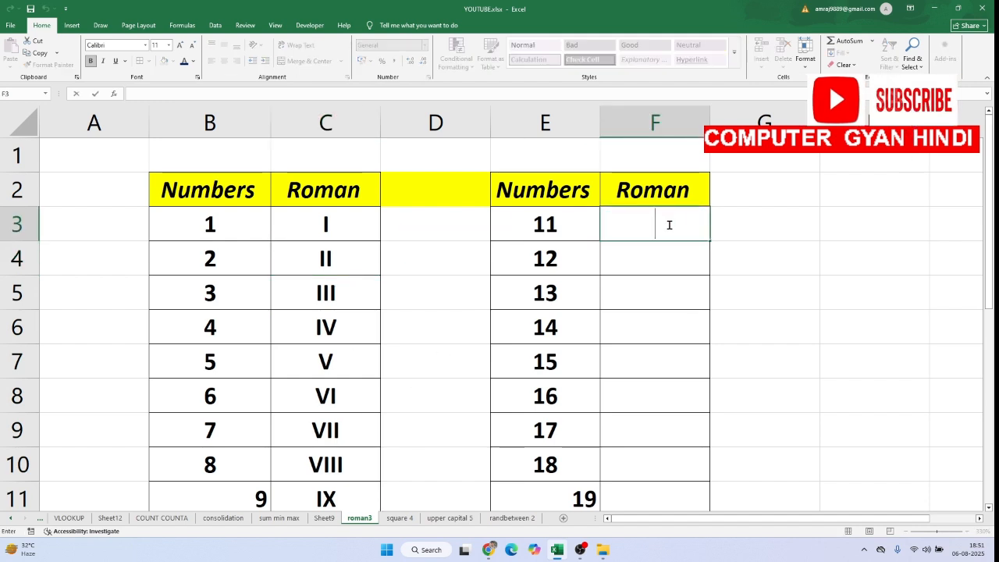
text(=RM)
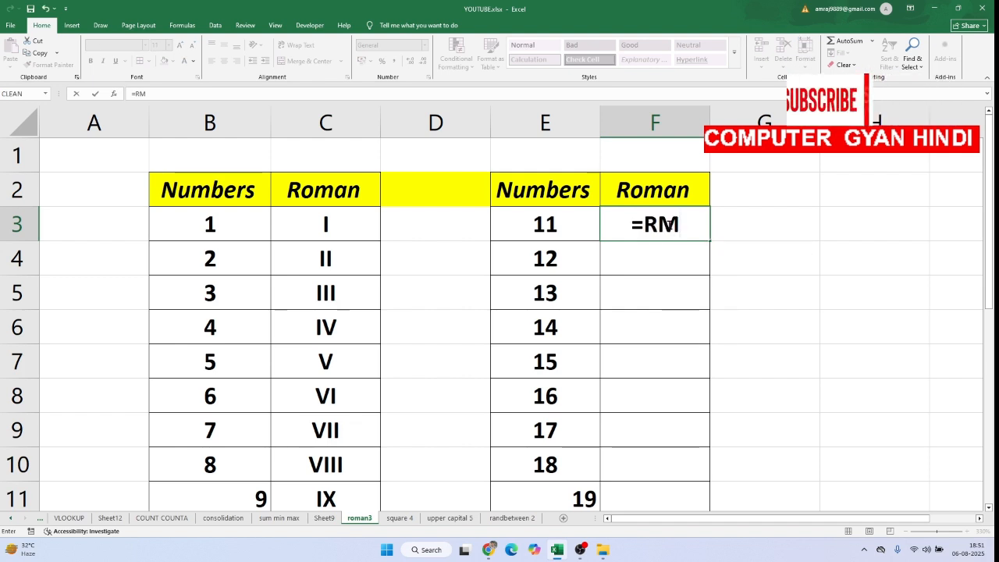
text(AN)
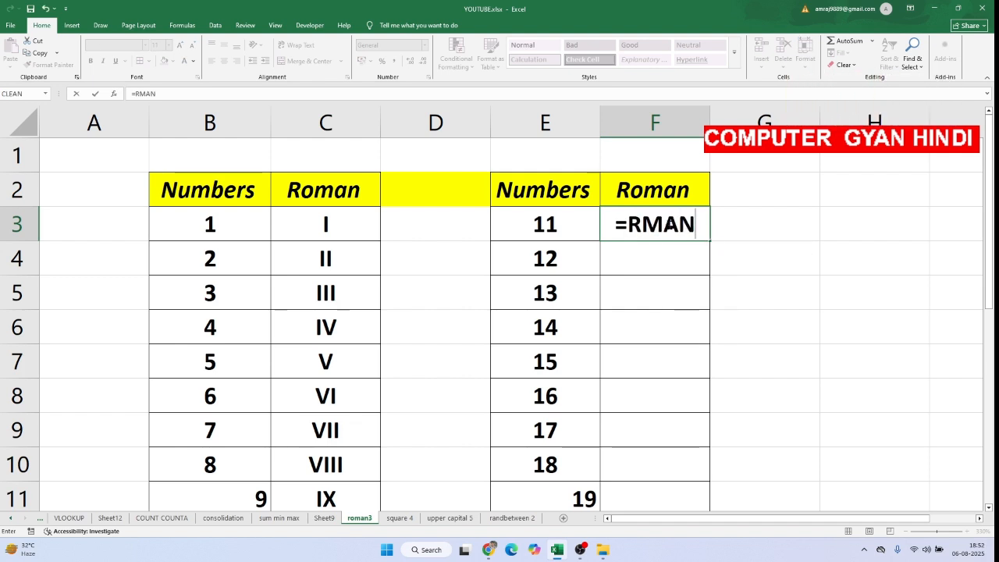
key(BackSpace)
key(BackSpace)
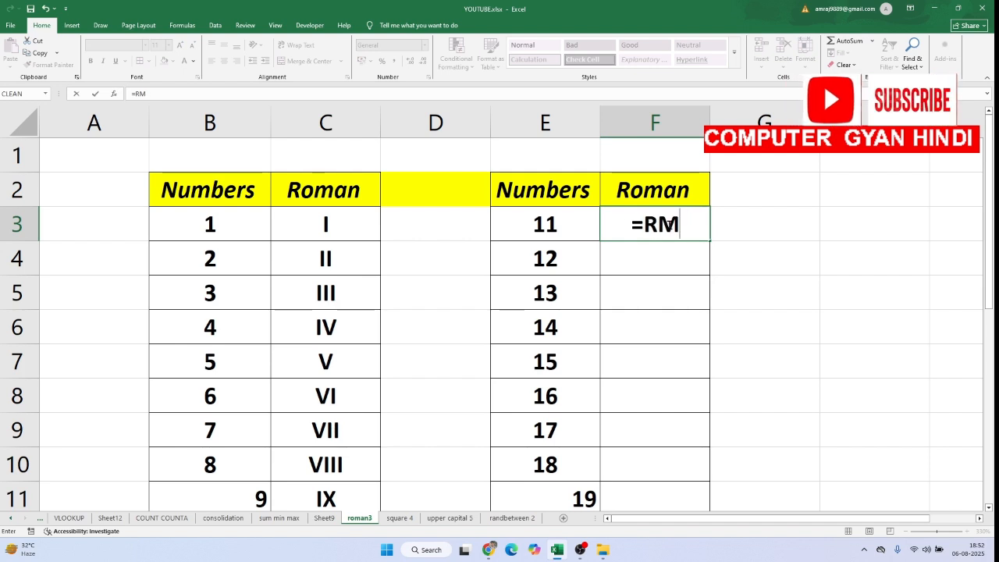
key(BackSpace)
text(OM)
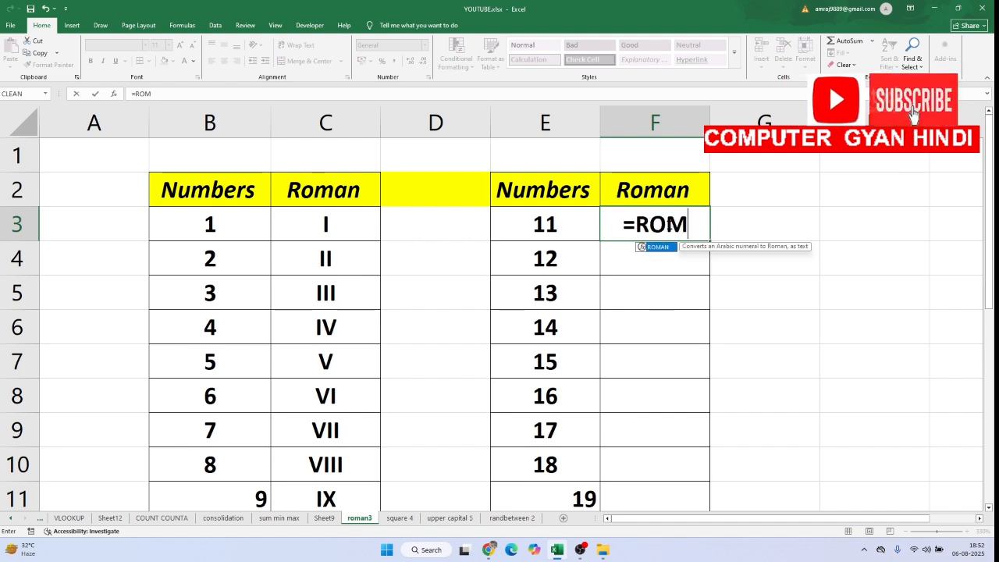
key(Tab)
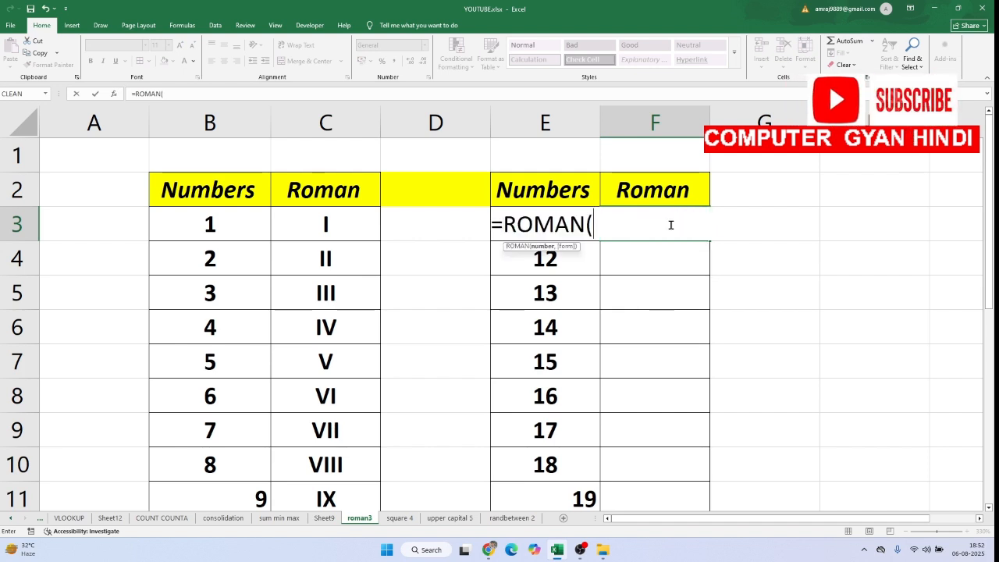
click(549, 189)
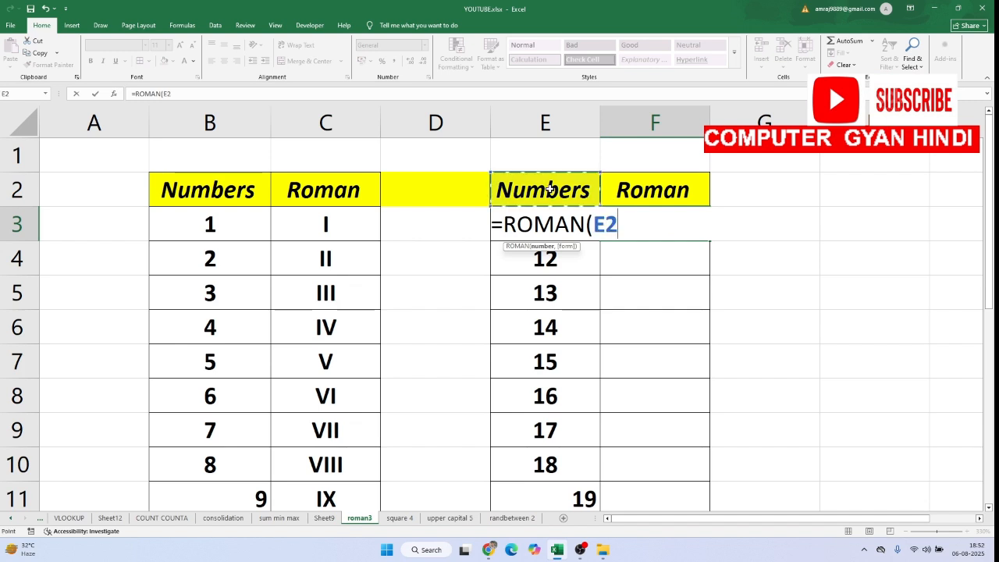
key(Down)
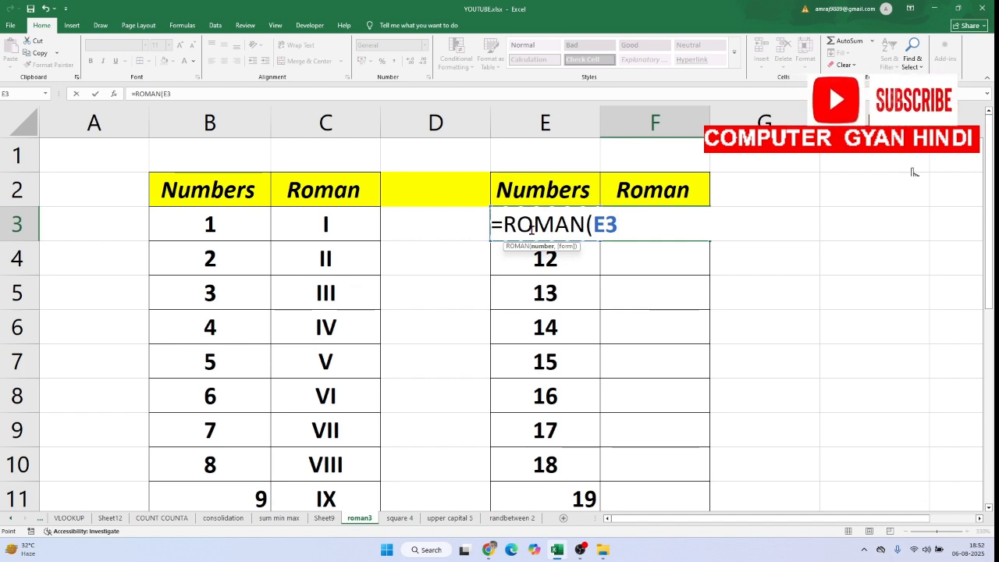
text())
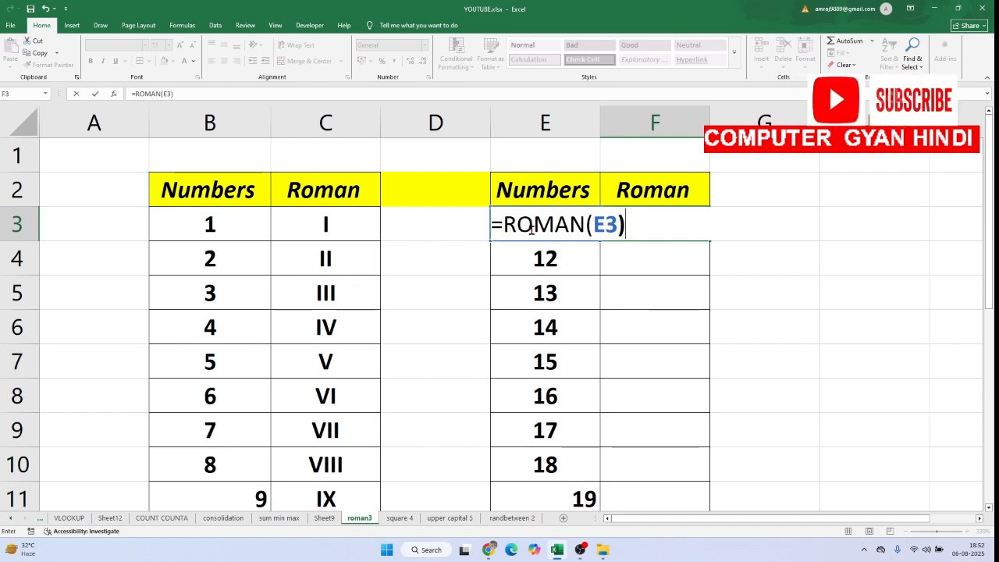
key(Return)
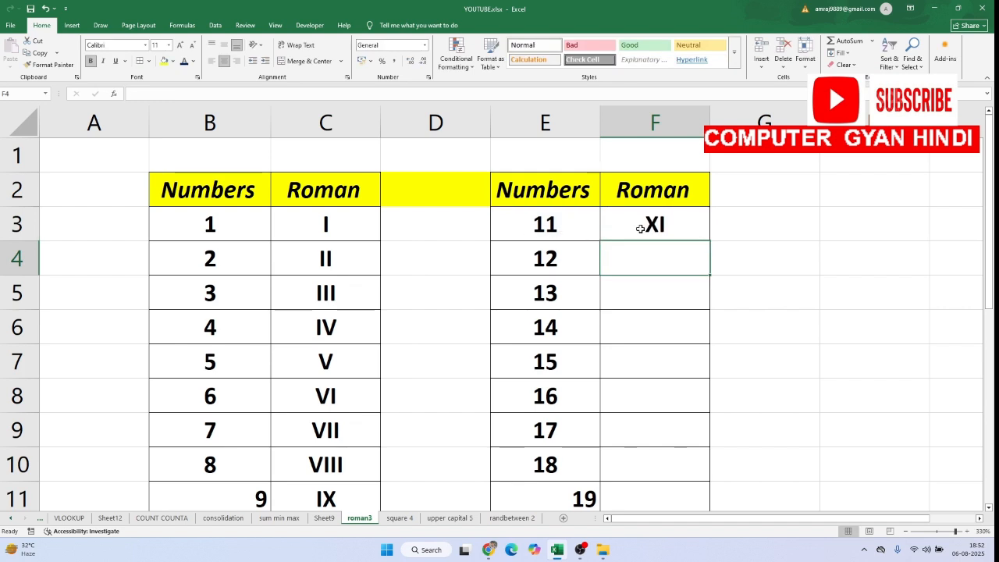
Fill the ROMAN formula from F3 down to F11 for the second table's numbers
click(691, 221)
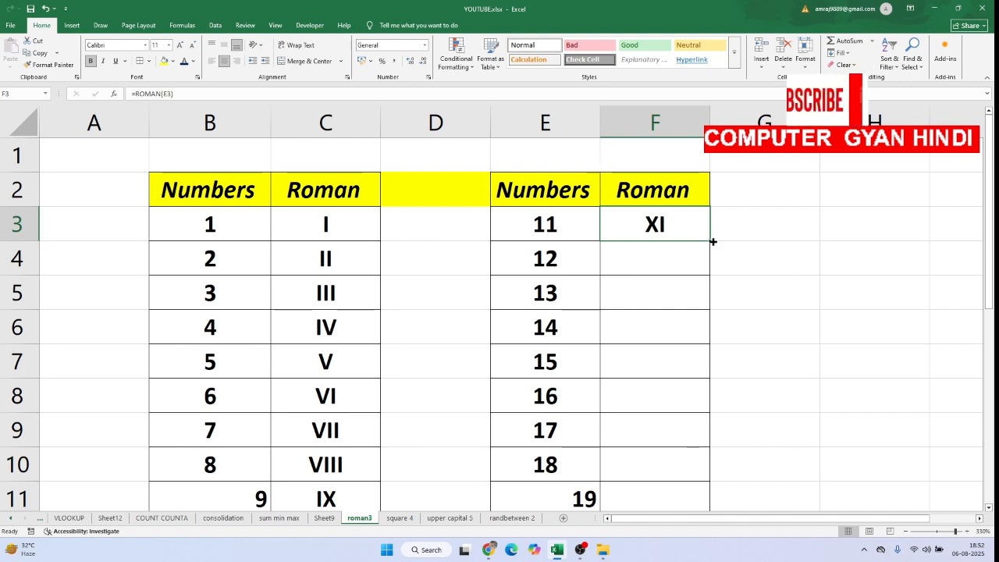
drag(709, 243, 713, 494)
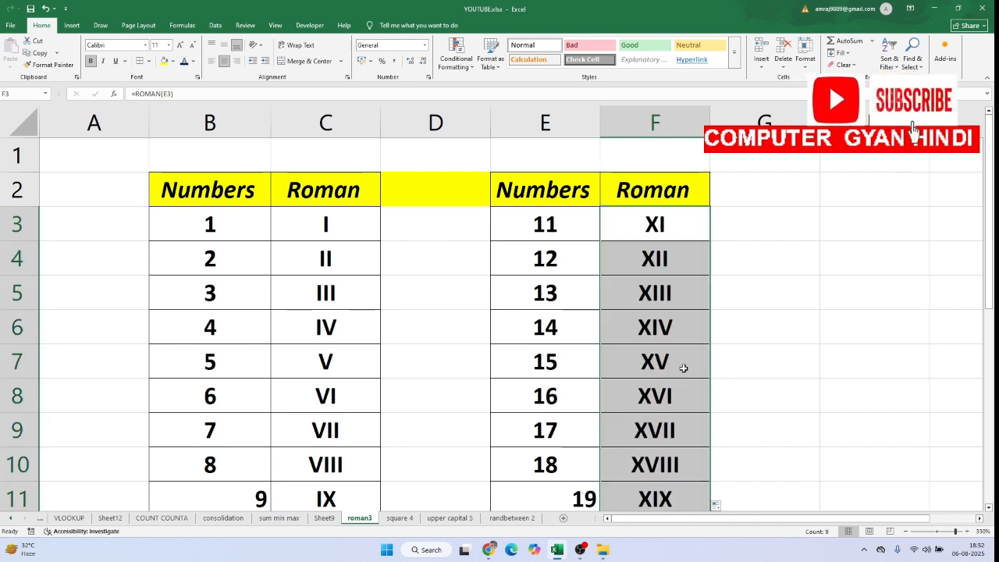
click(683, 368)
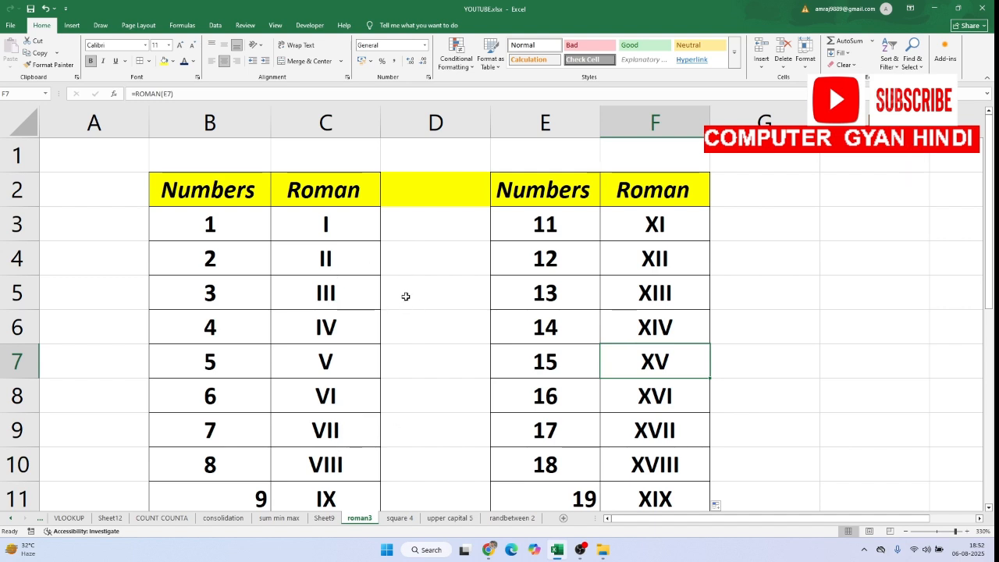
On the square 4 sheet, enter =POWER(A2,2) in B2 to square the first number
click(399, 519)
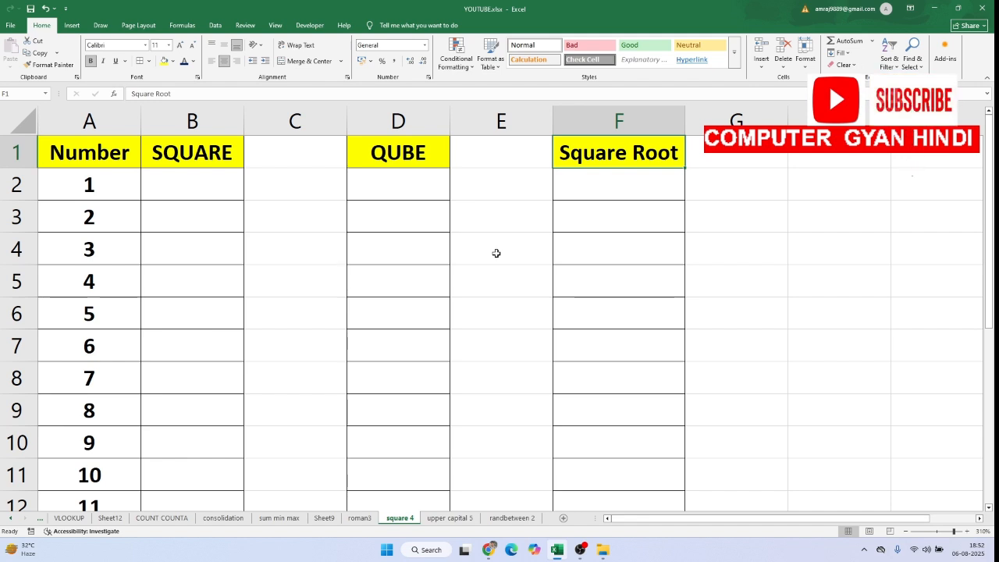
double_click(175, 179)
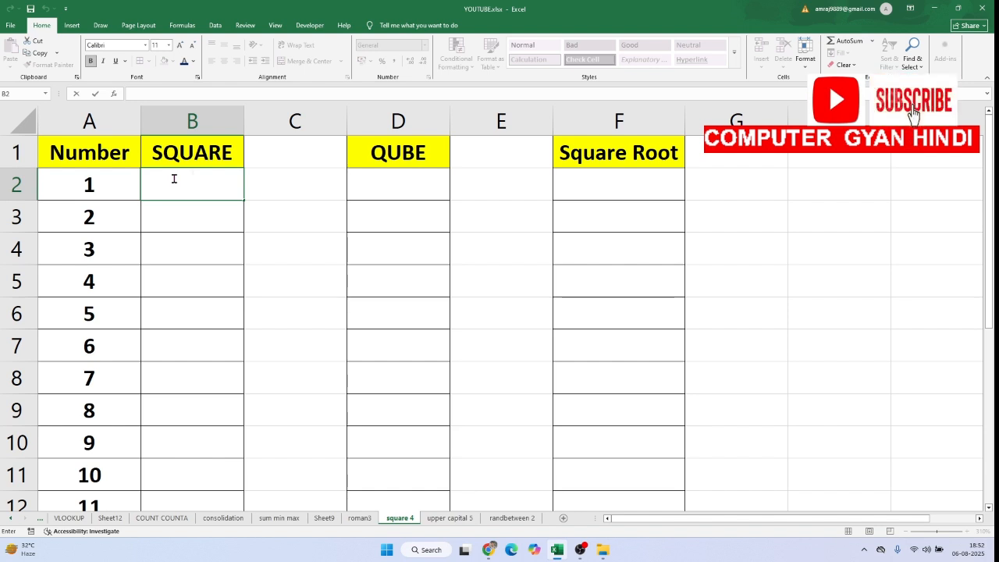
text(=)
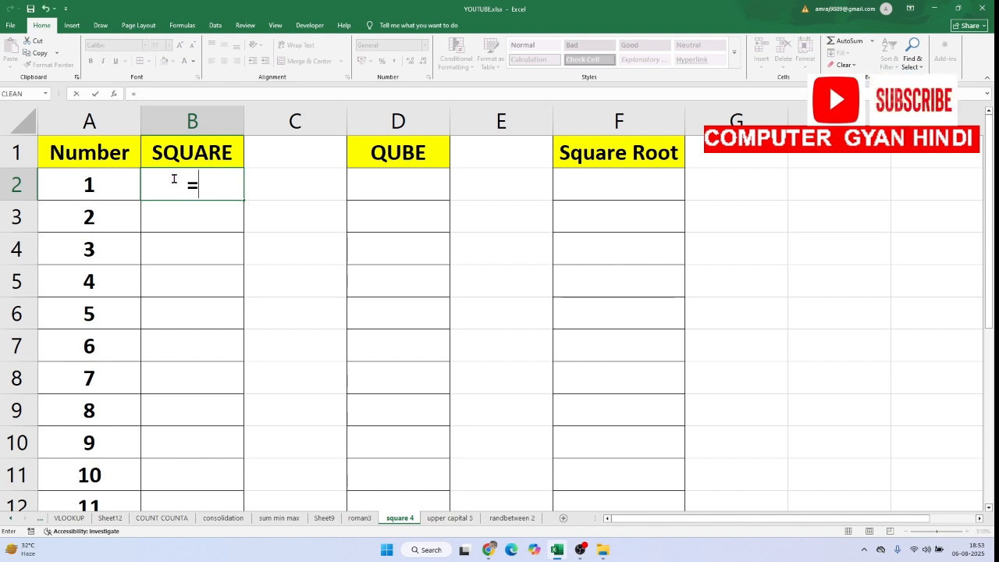
text(POEW)
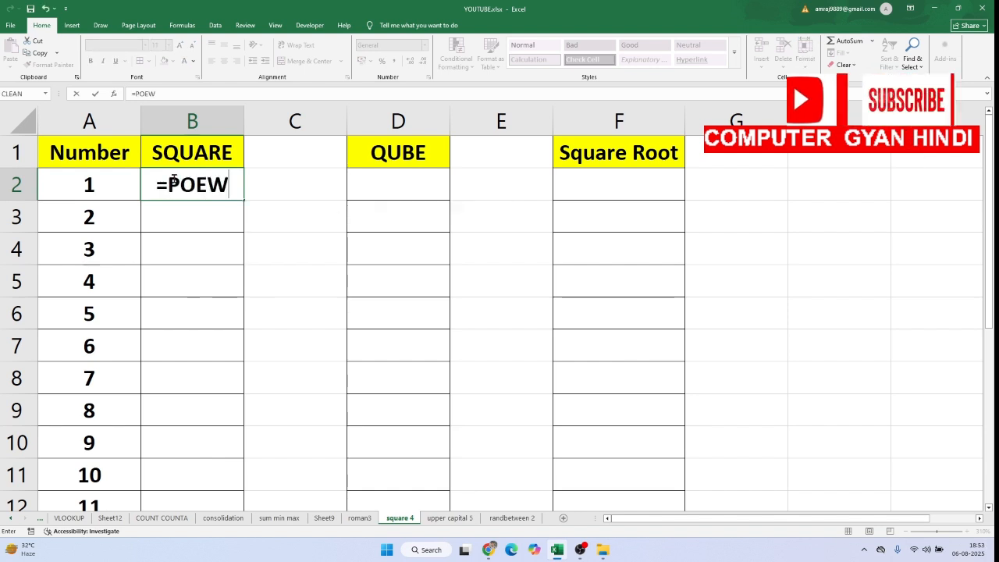
text(R)
key(BackSpace)
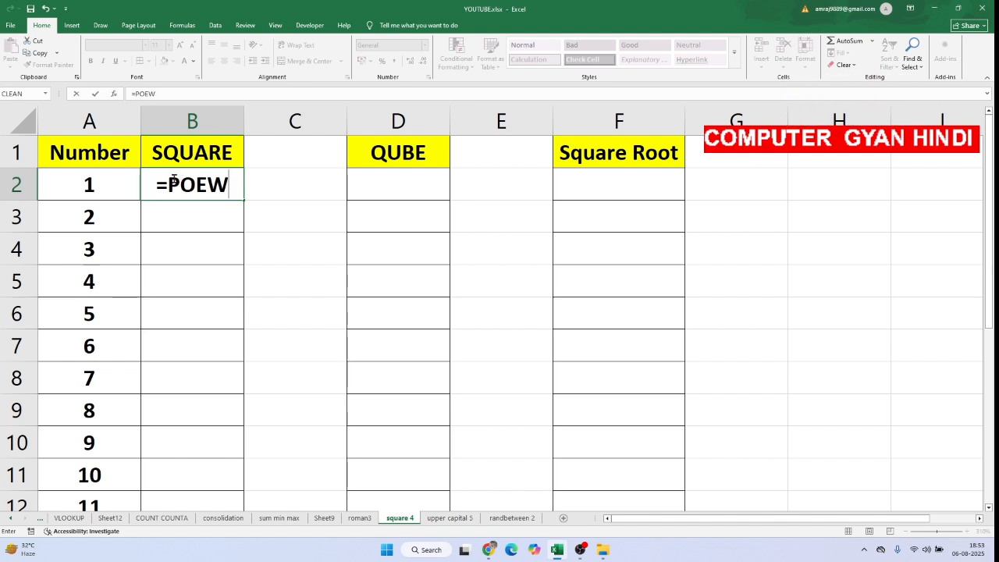
key(BackSpace)
key(BackSpace)
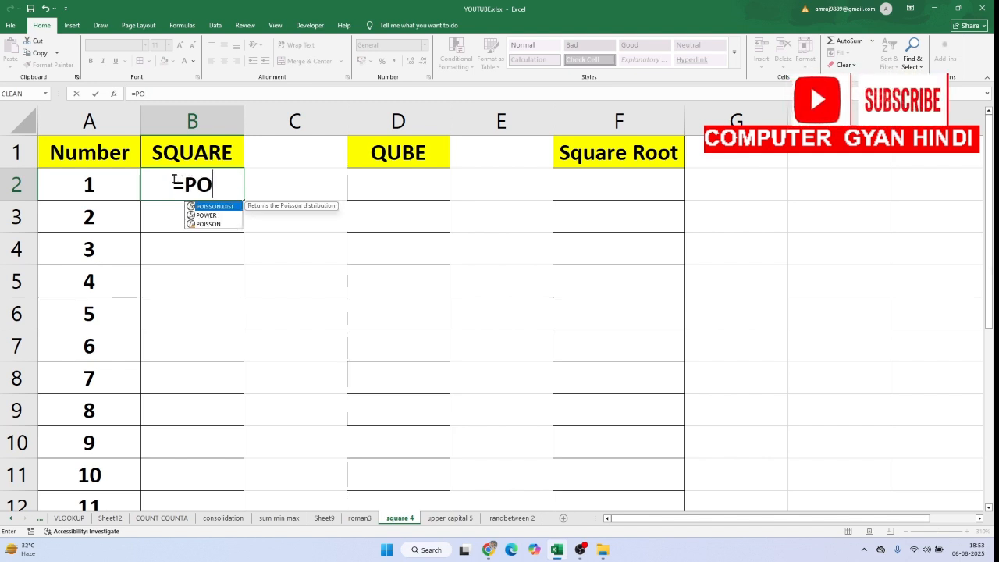
click(215, 219)
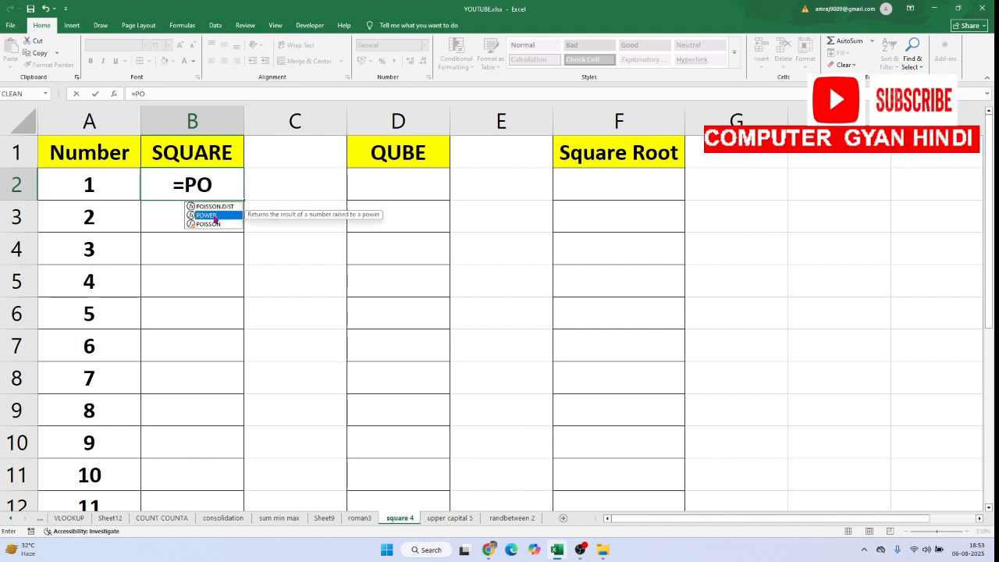
double_click(214, 219)
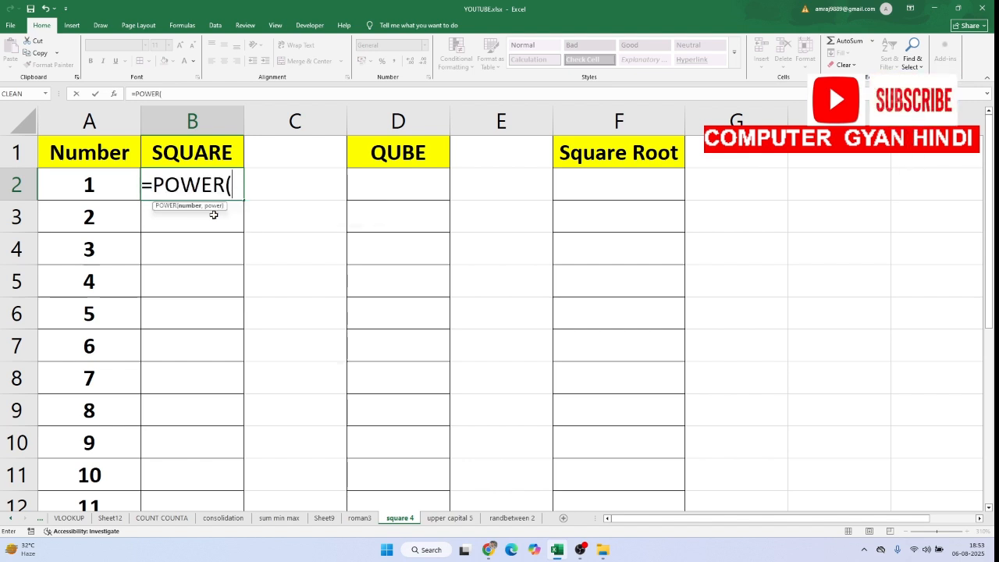
click(91, 180)
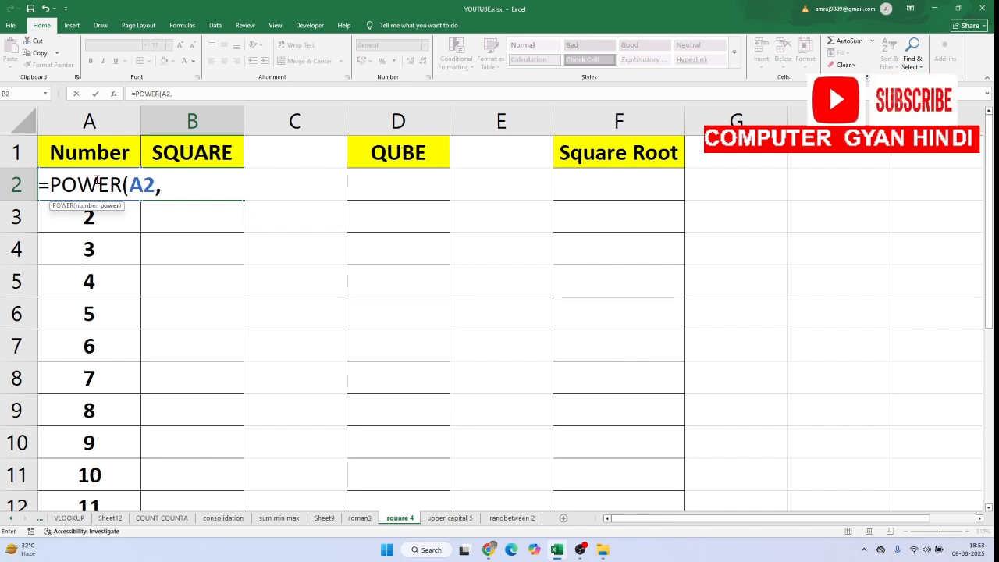
text(,)
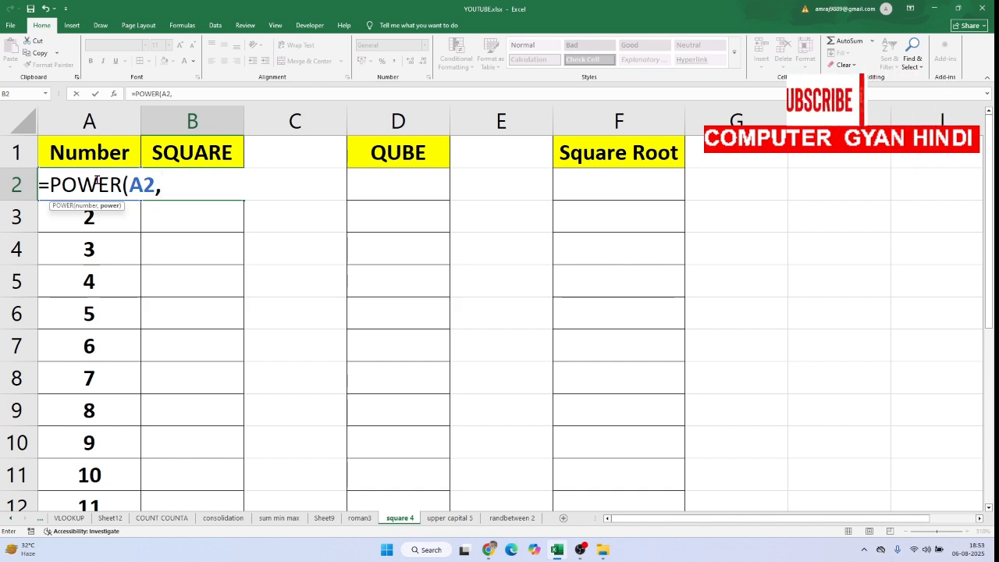
text(2)
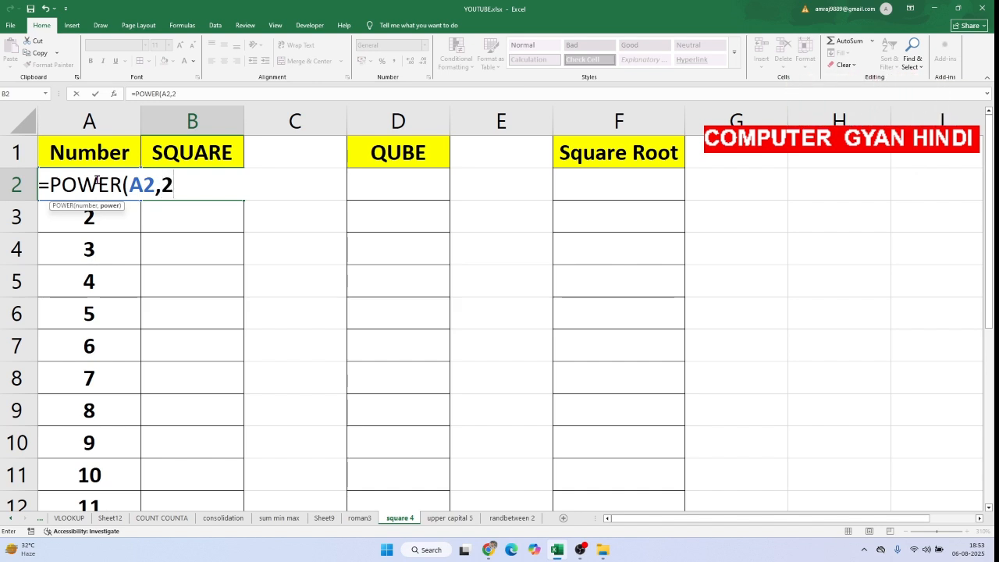
text())
key(Return)
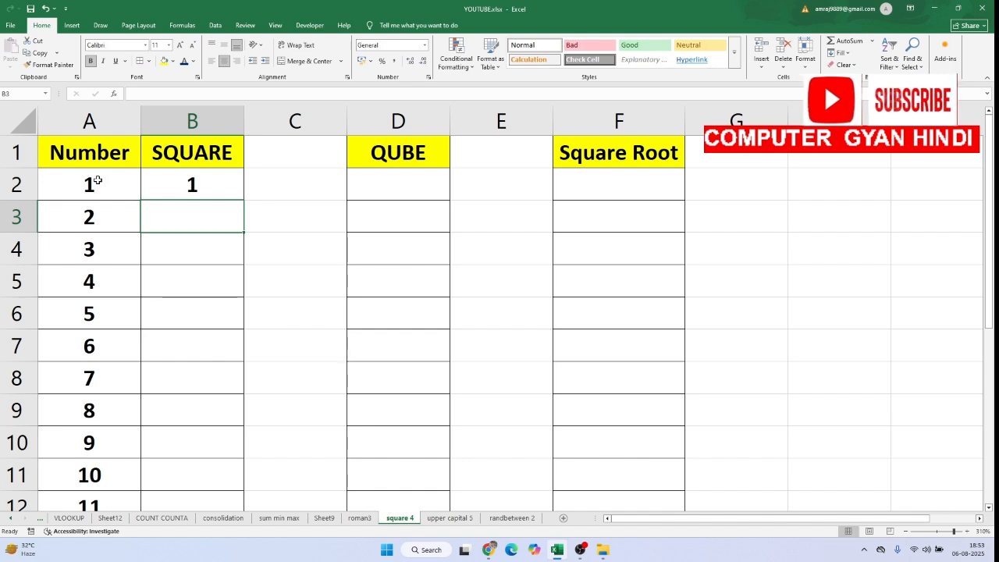
Fill the POWER formula from B2 down to B12 in the SQUARE column
click(175, 181)
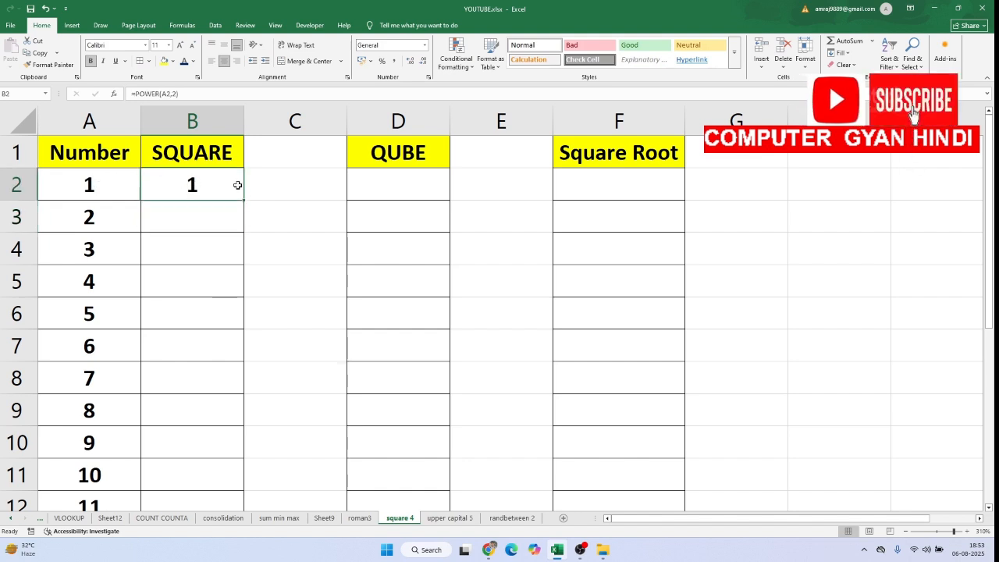
drag(242, 200, 245, 508)
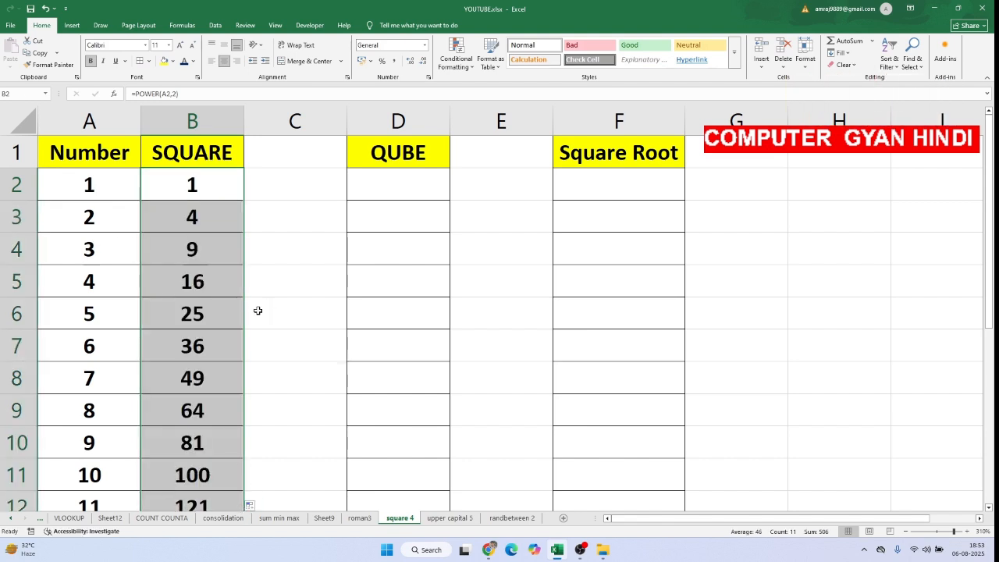
click(192, 303)
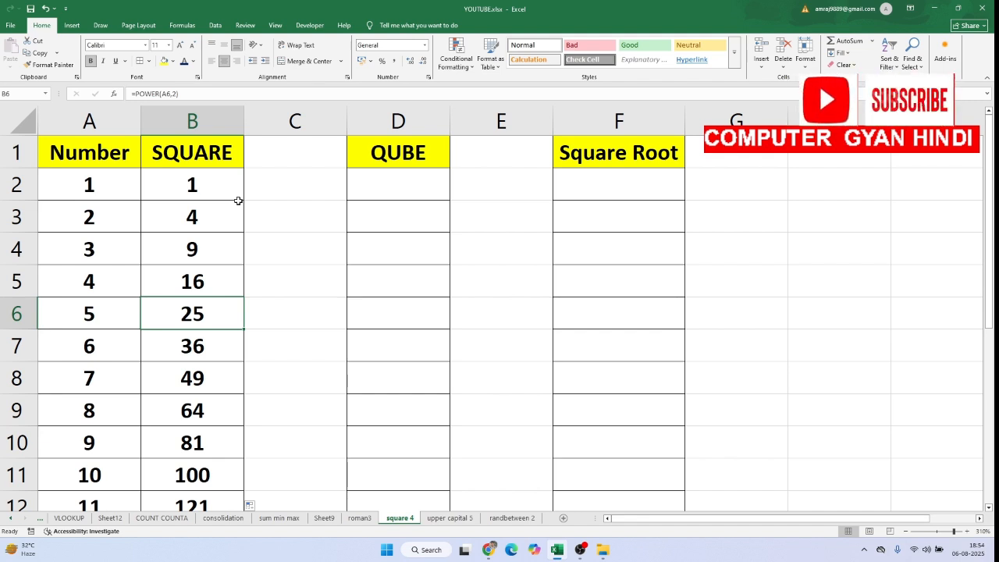
Enter 2*2*2 in D2 under QUBE and turn it into the formula =2*2*2 to illustrate a cube calculation
double_click(424, 178)
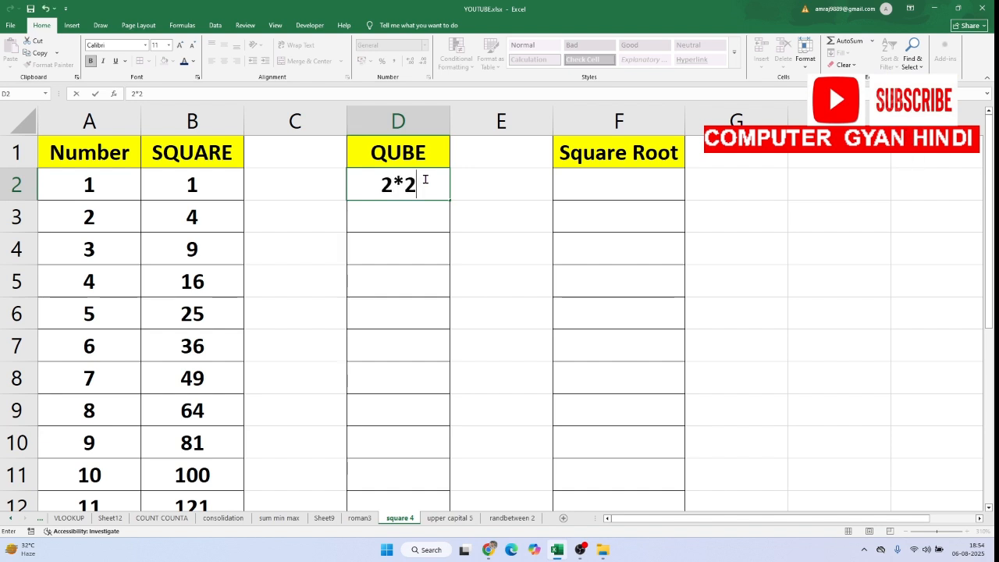
text(*2)
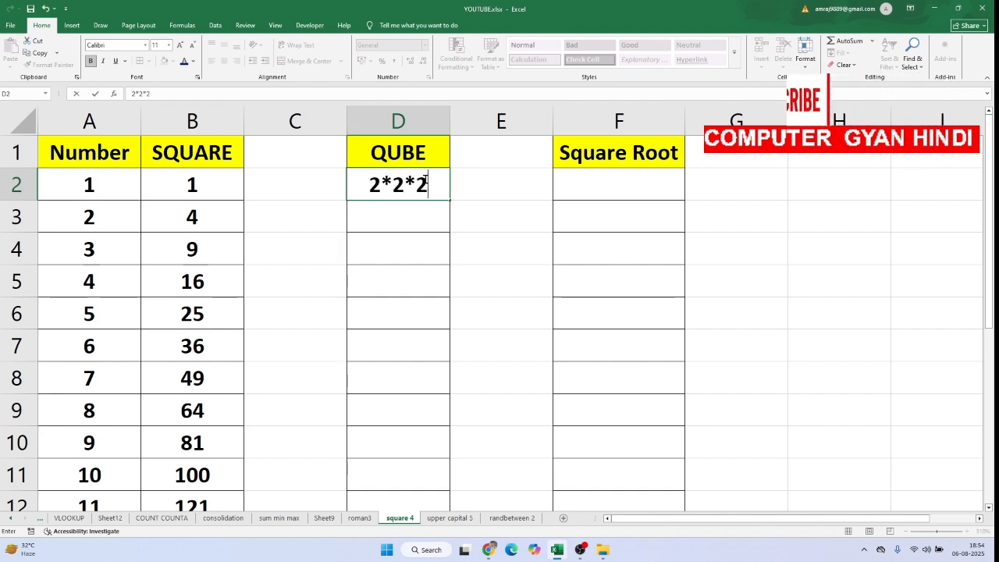
key(Return)
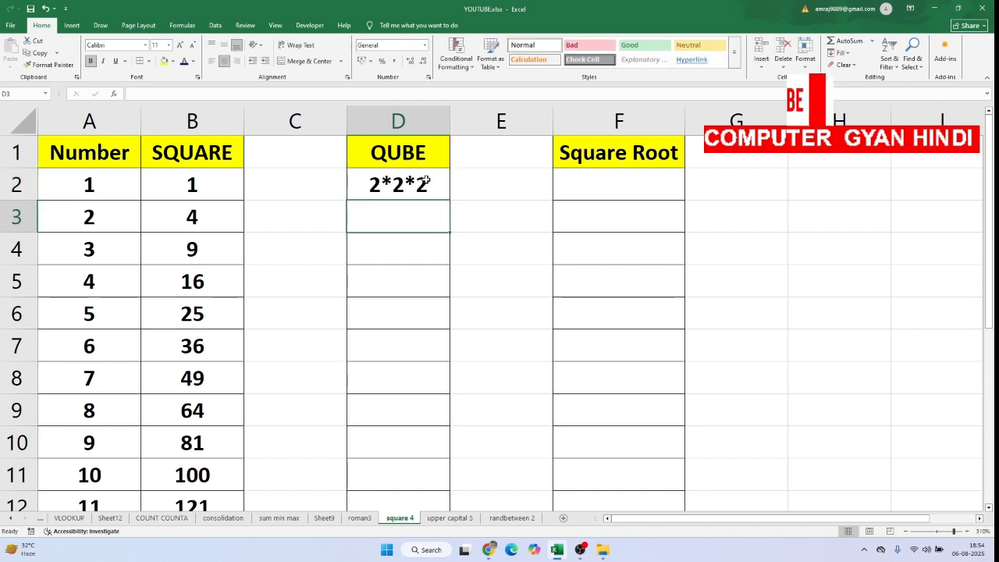
click(419, 181)
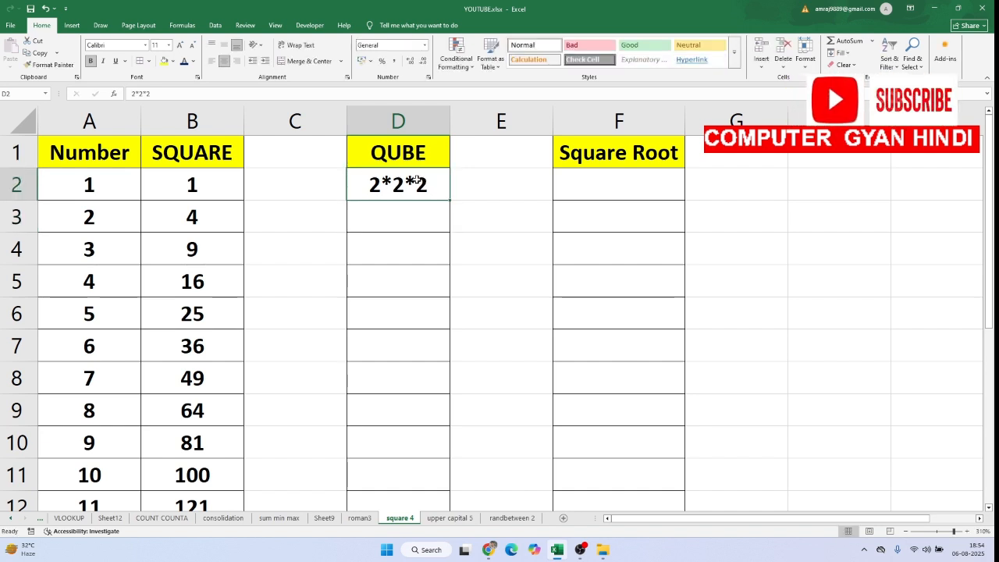
double_click(366, 187)
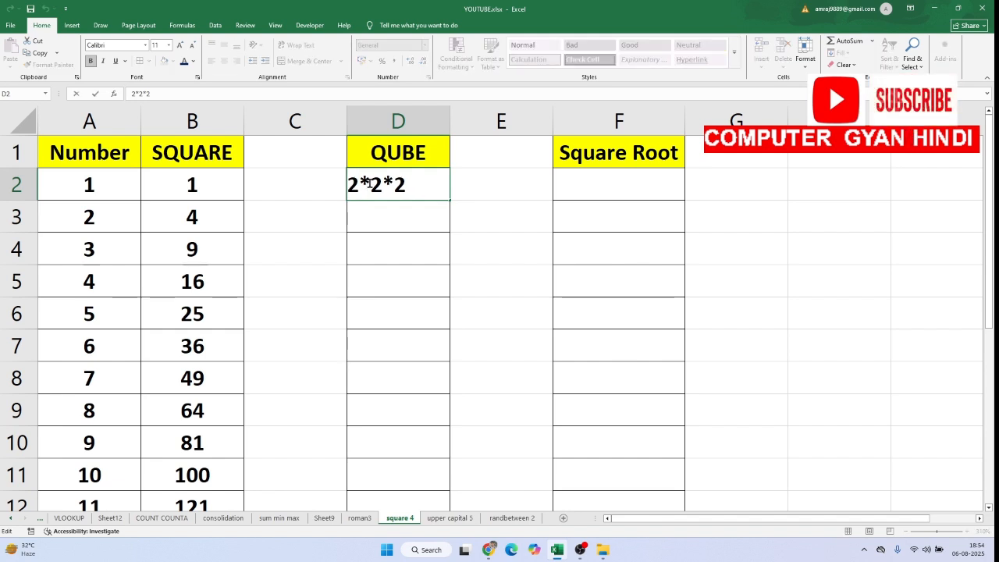
text(=)
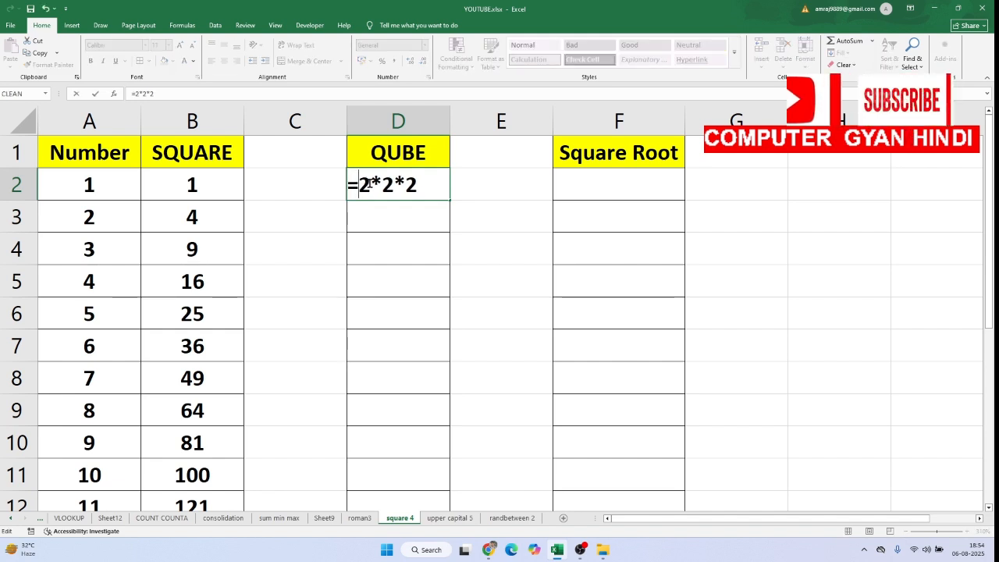
key(Return)
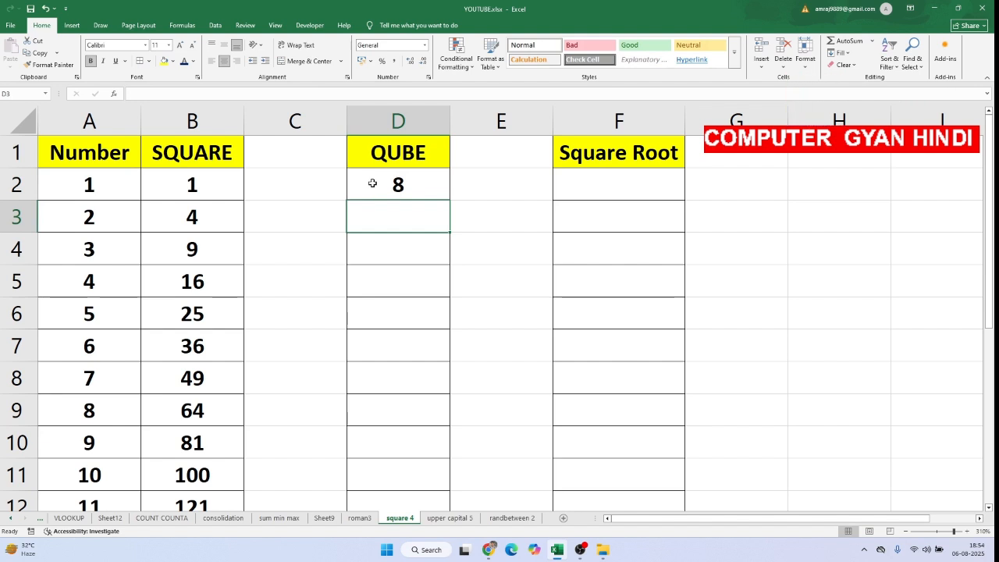
Clear the example cube formula from D2 under QUBE
click(414, 184)
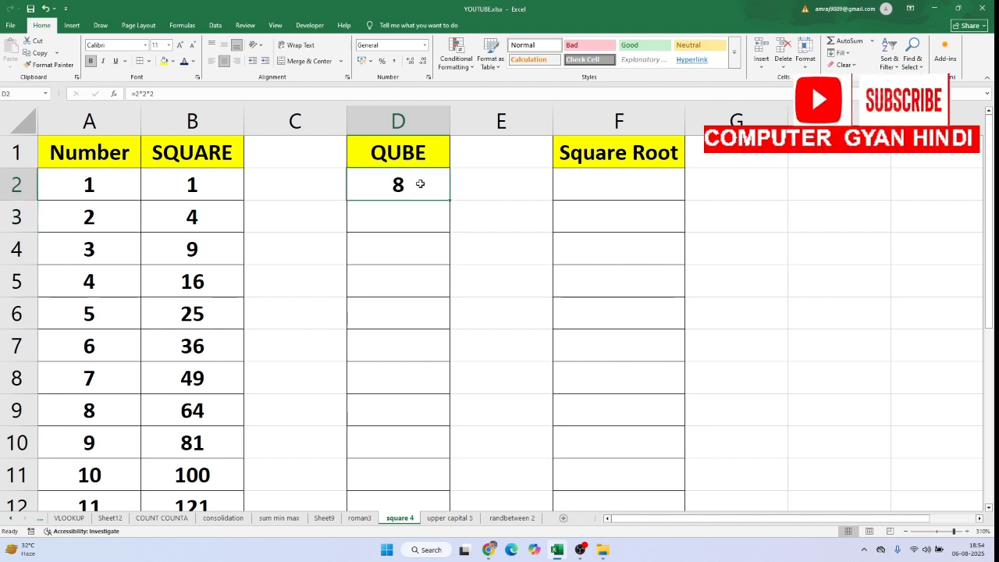
key(Delete)
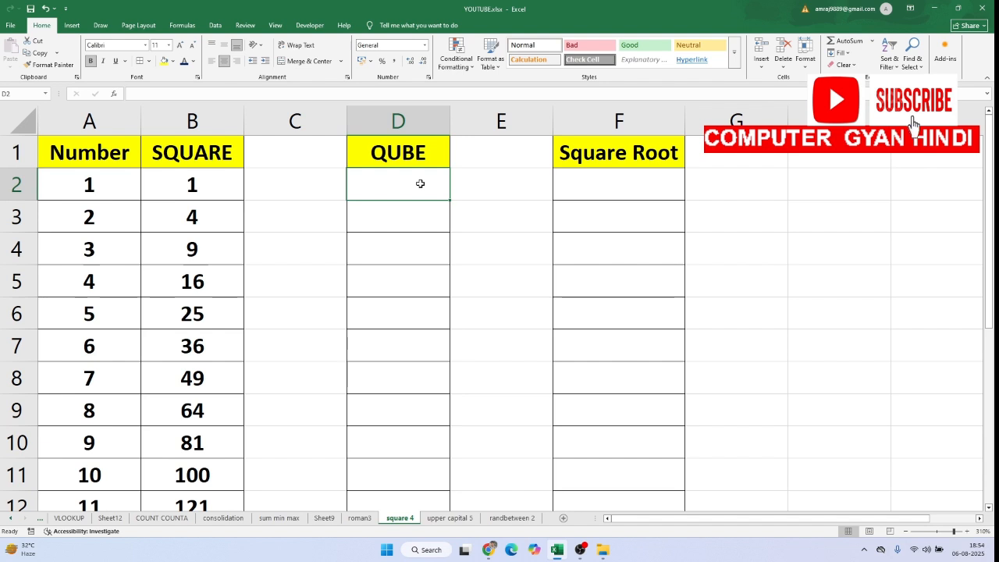
key(Return)
Enter =POWER(A2,3) in D2 to cube the first number
click(414, 181)
text(=PO)
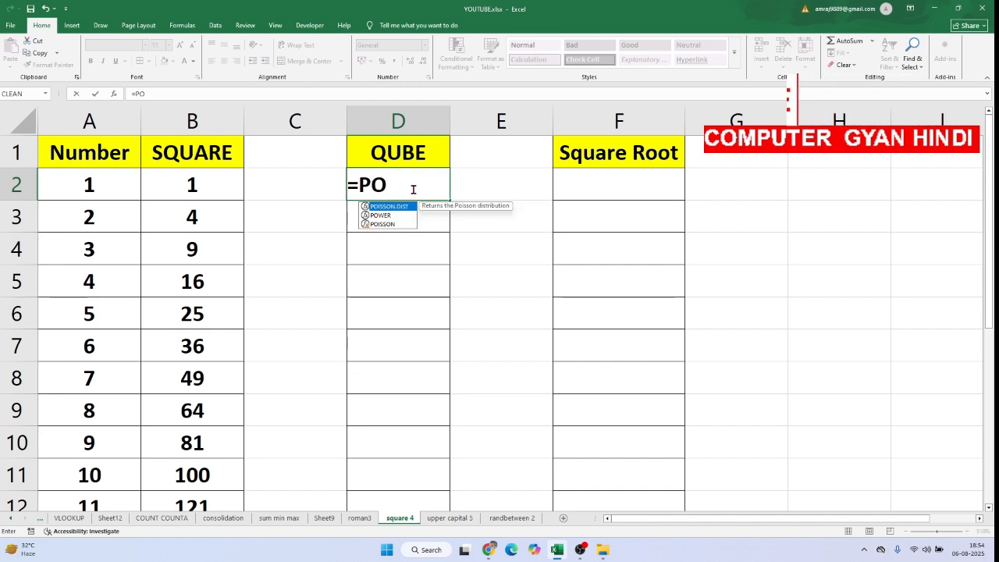
text(EWR)
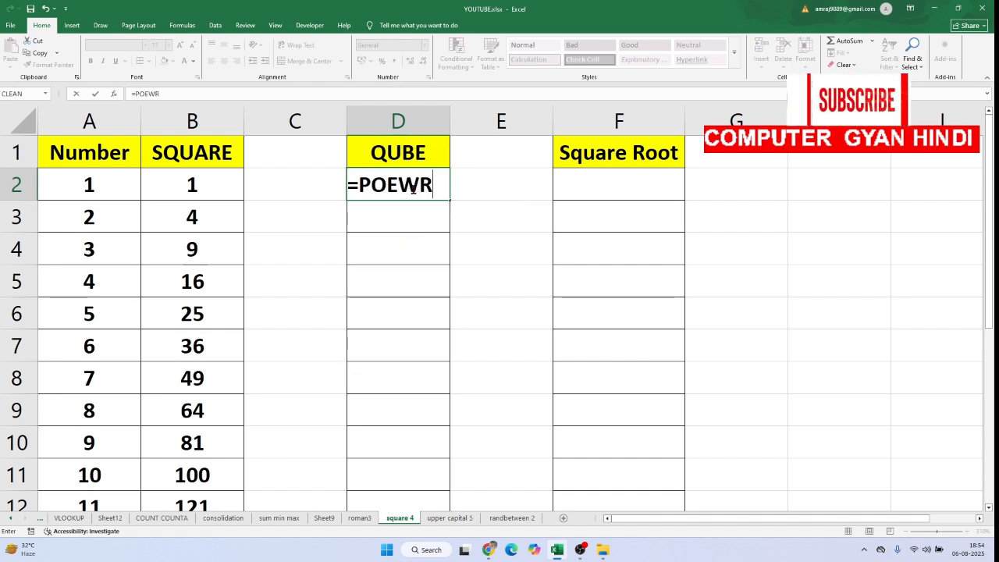
key(BackSpace)
key(BackSpace)
key(BackSpace)
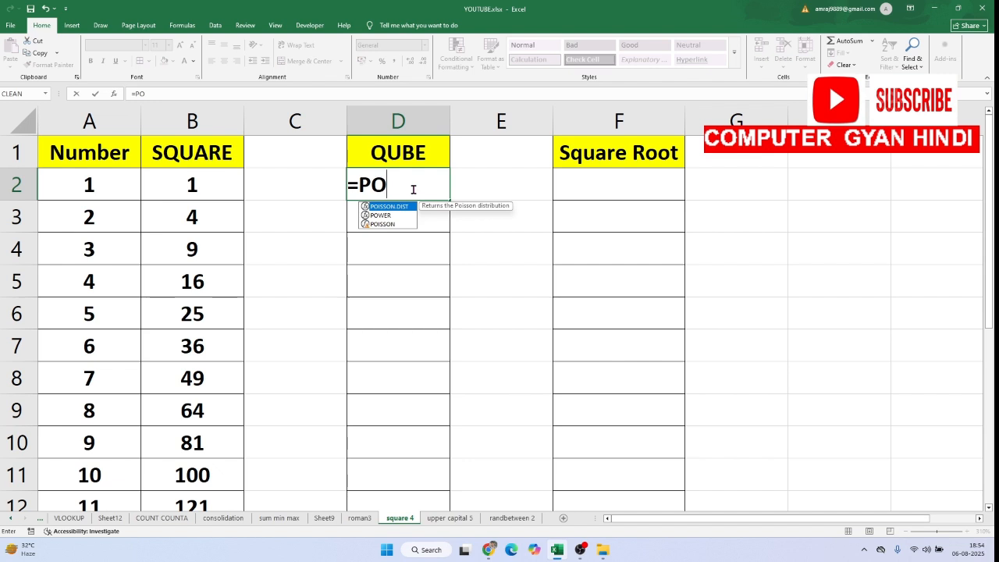
click(390, 216)
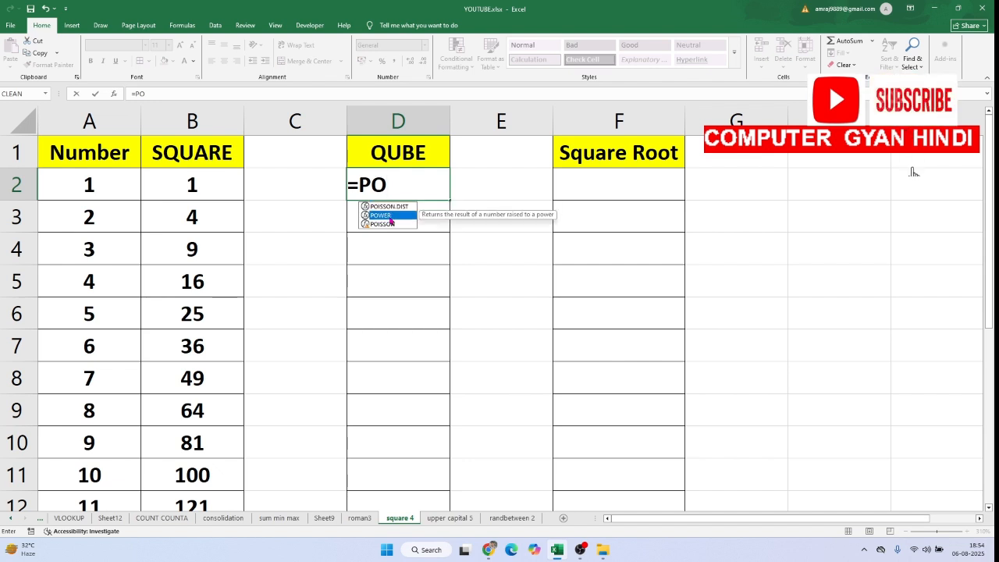
double_click(389, 215)
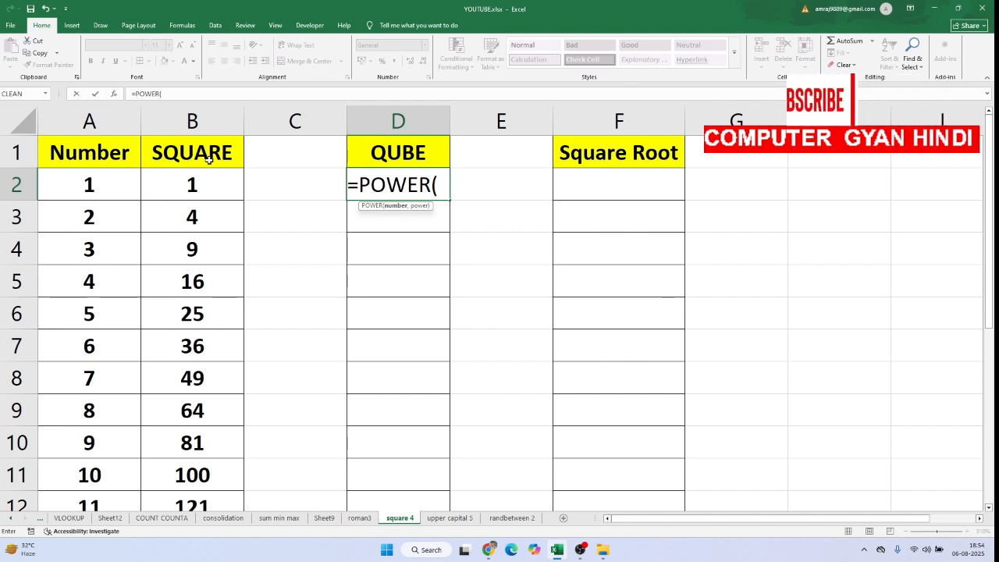
click(121, 177)
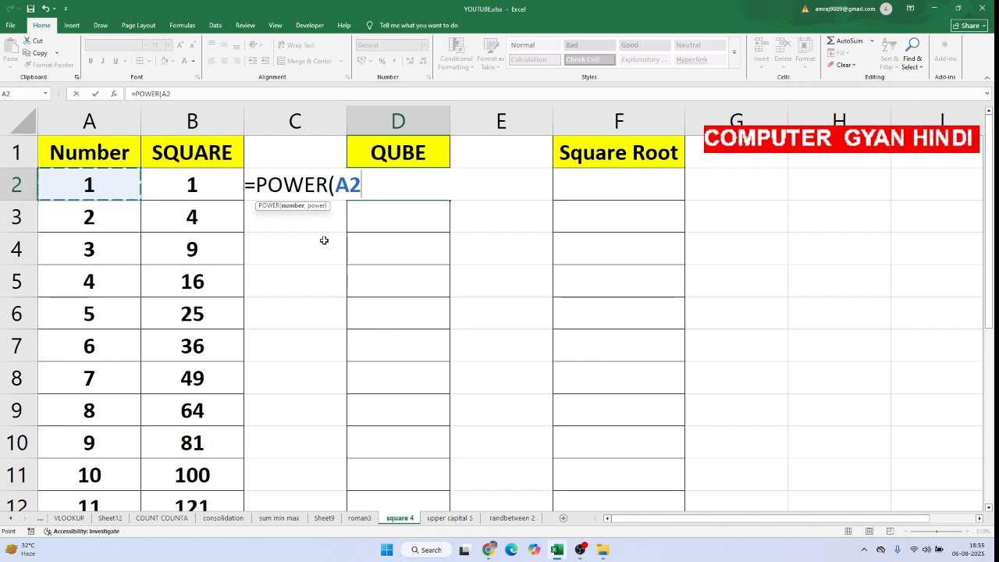
text(,)
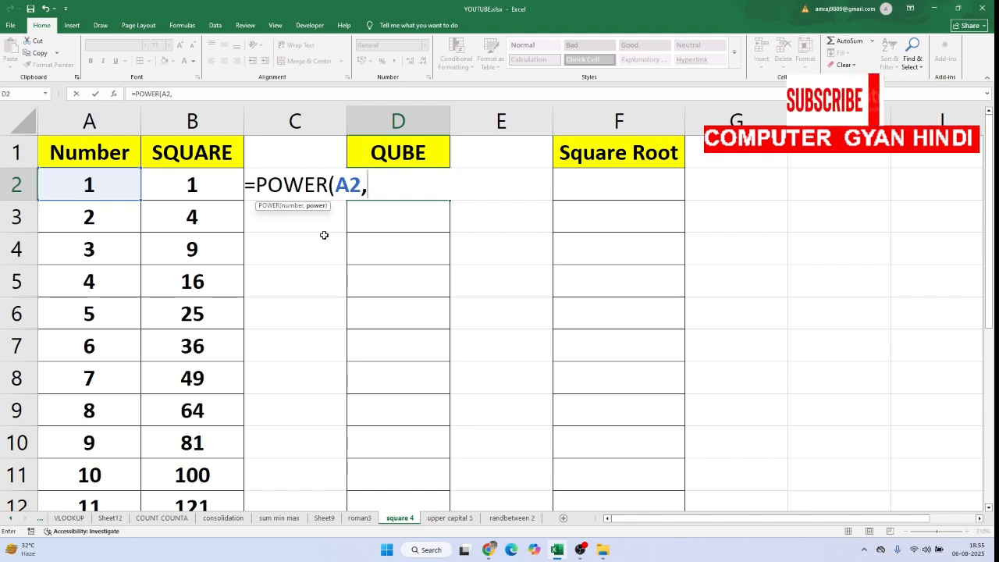
text(3)
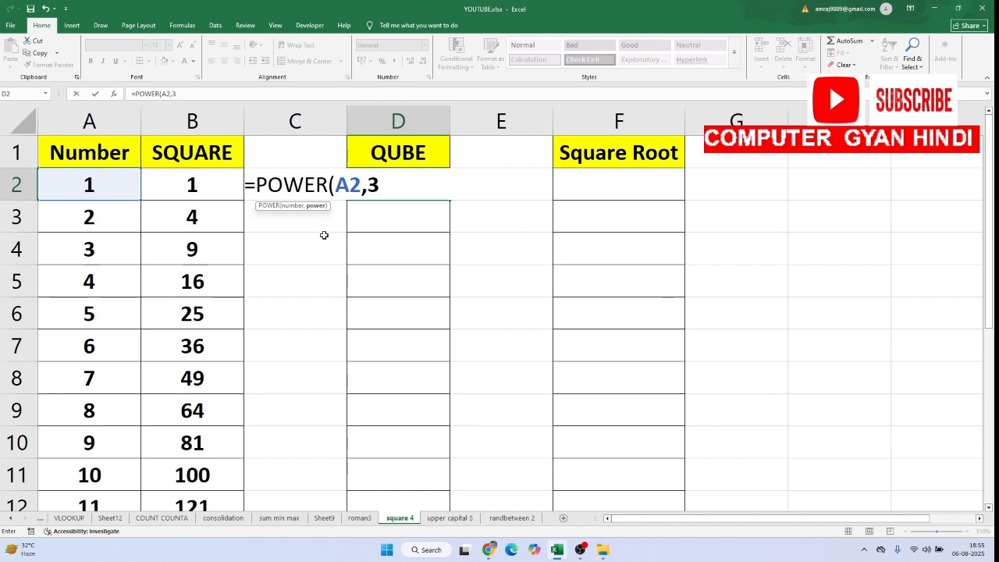
text())
key(Return)
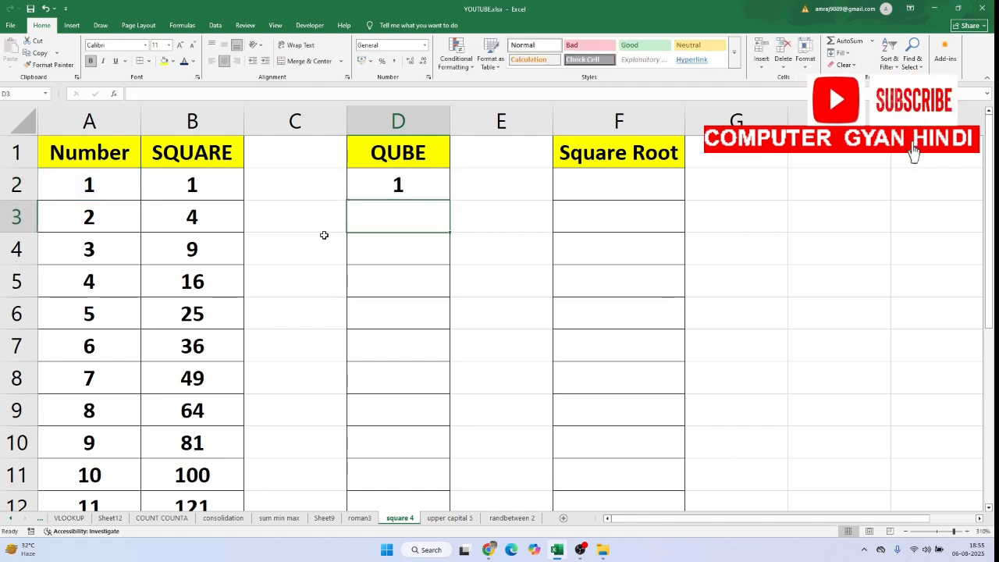
Fill the cube formula from D2 down to D12 in the QUBE column
click(390, 185)
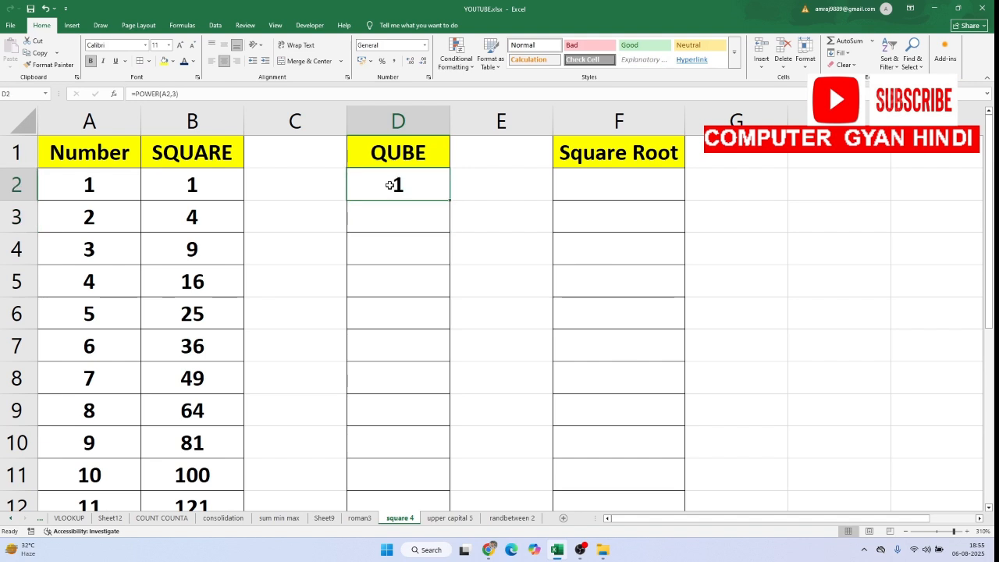
drag(450, 203, 457, 512)
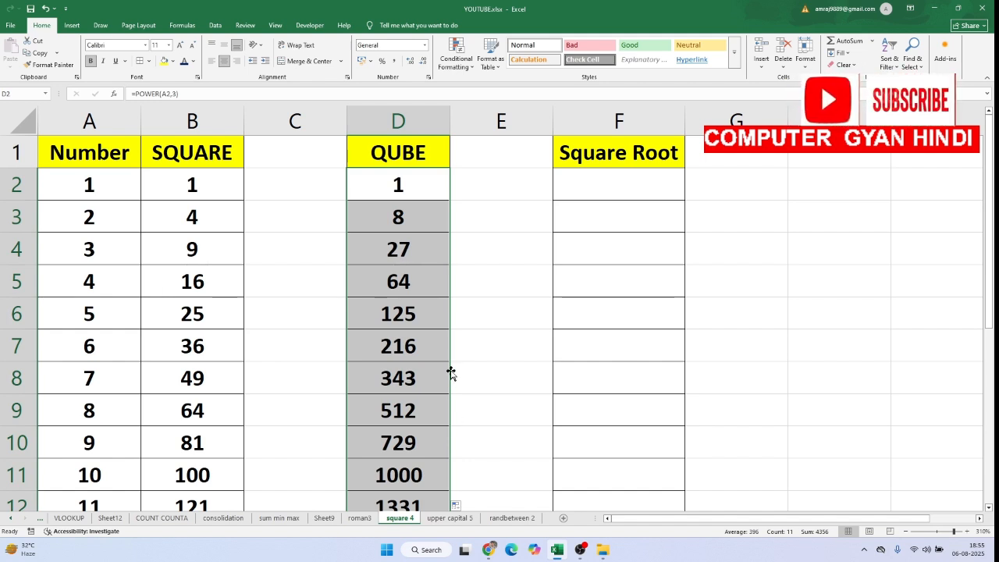
click(430, 359)
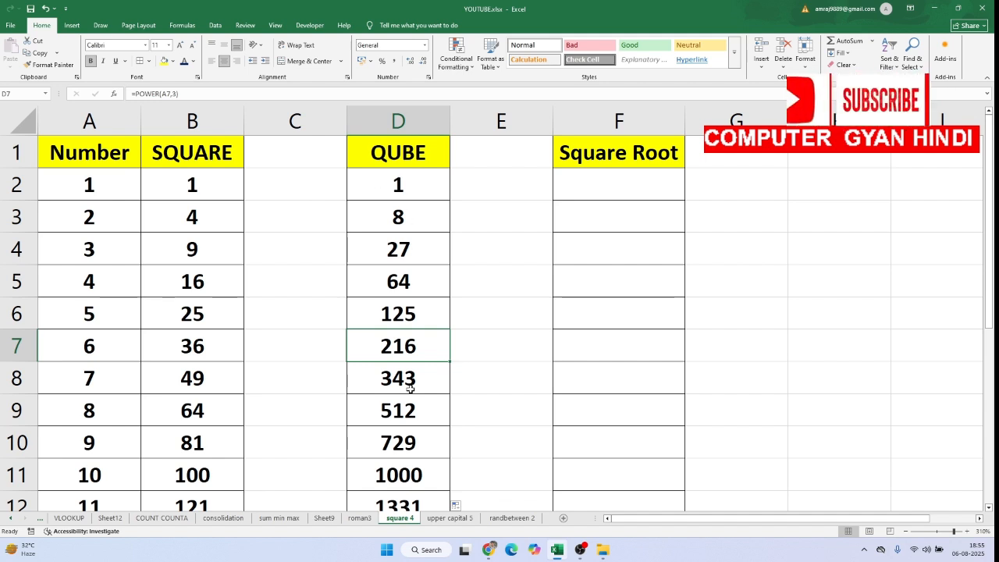
Enter =SQRT(B2) in F2 under Square Root to get the root of the first squared value
click(629, 185)
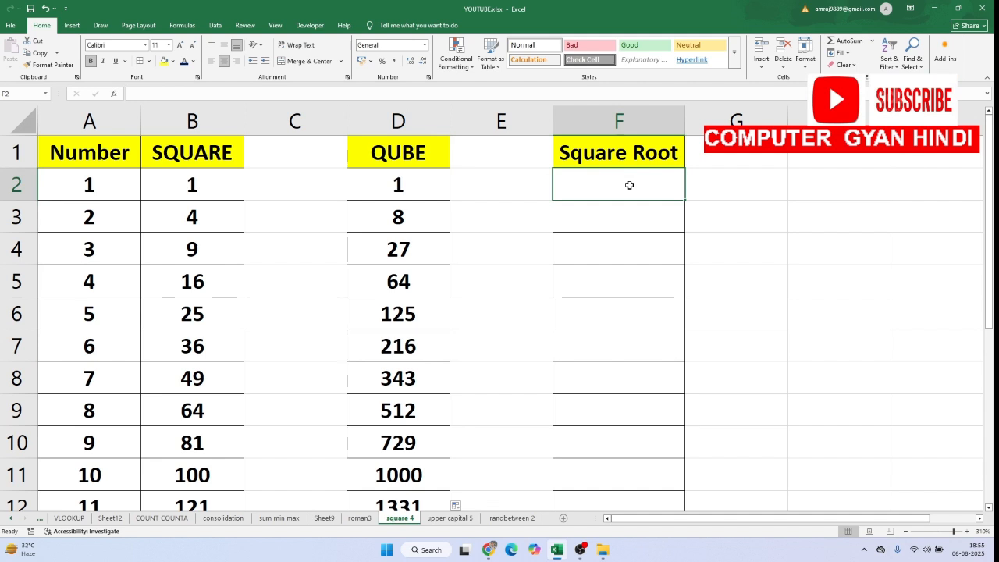
text(=)
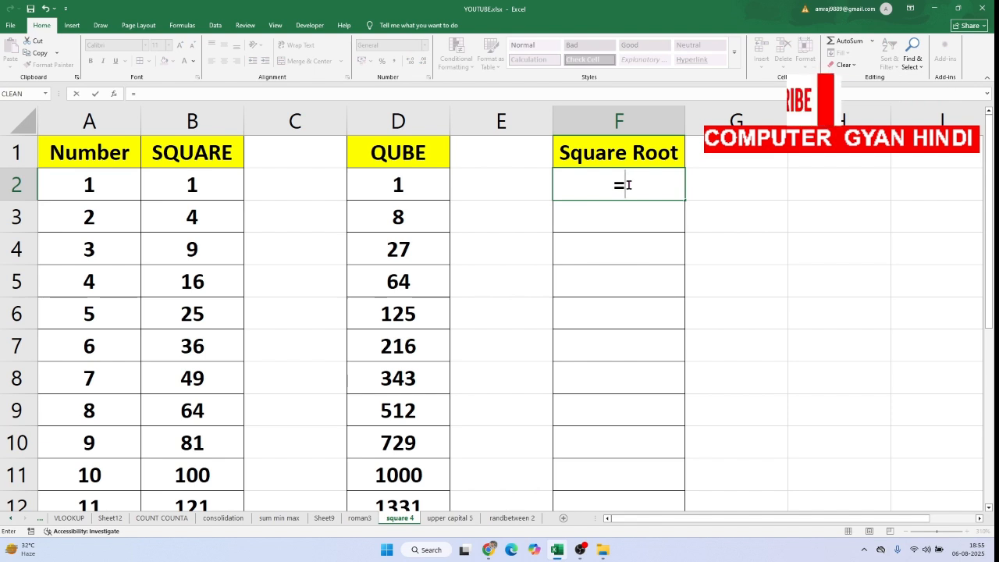
text(SQRT)
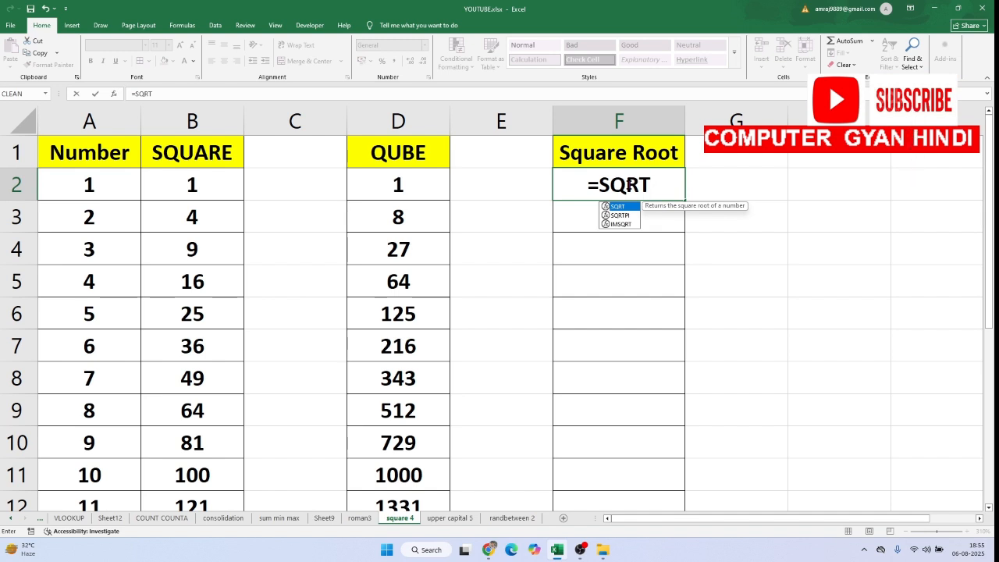
text(()
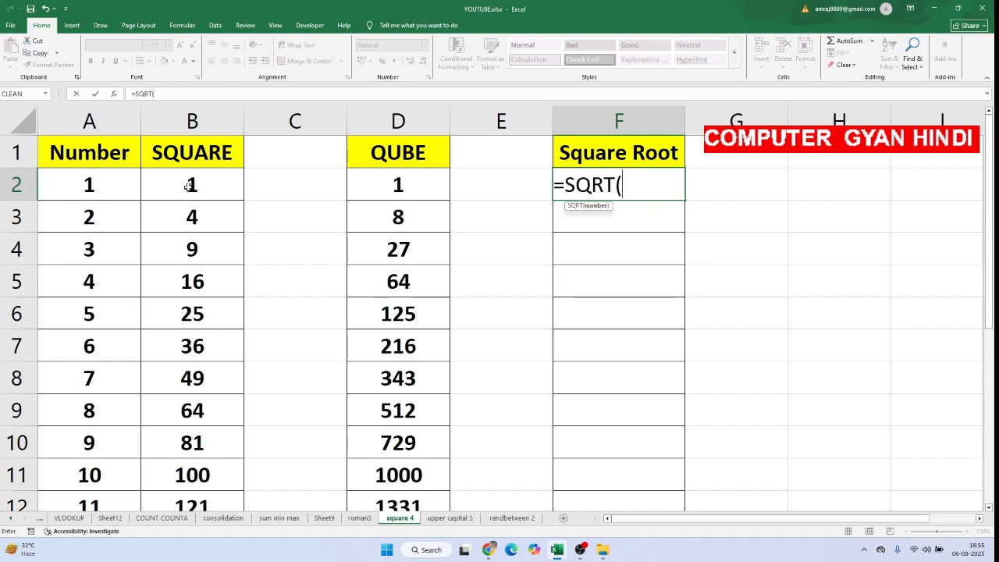
click(192, 184)
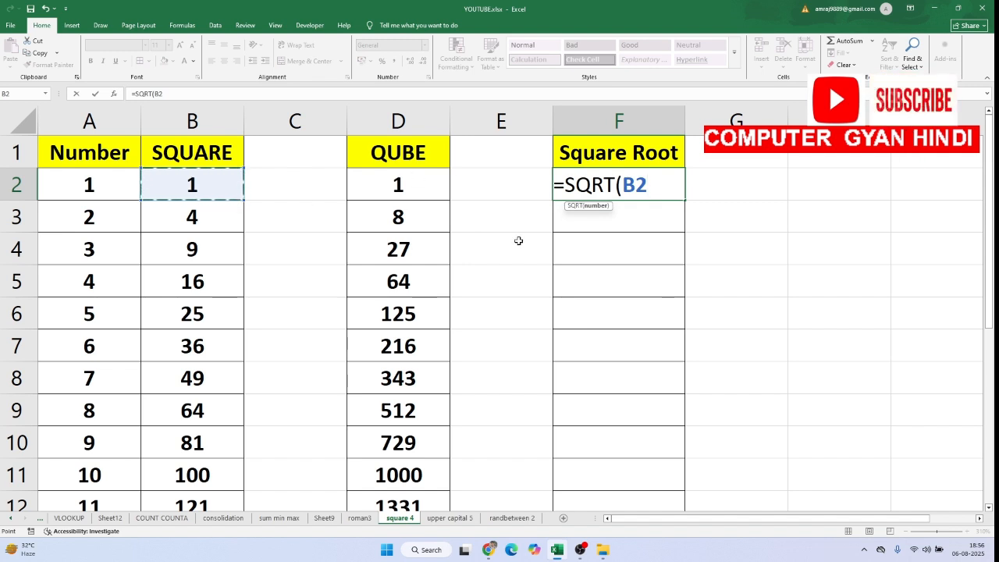
text())
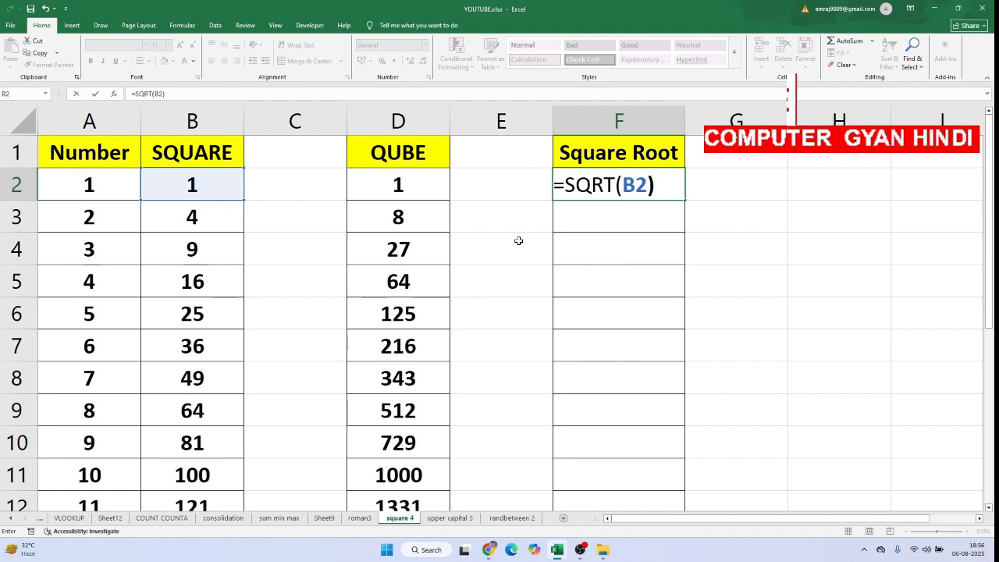
key(Return)
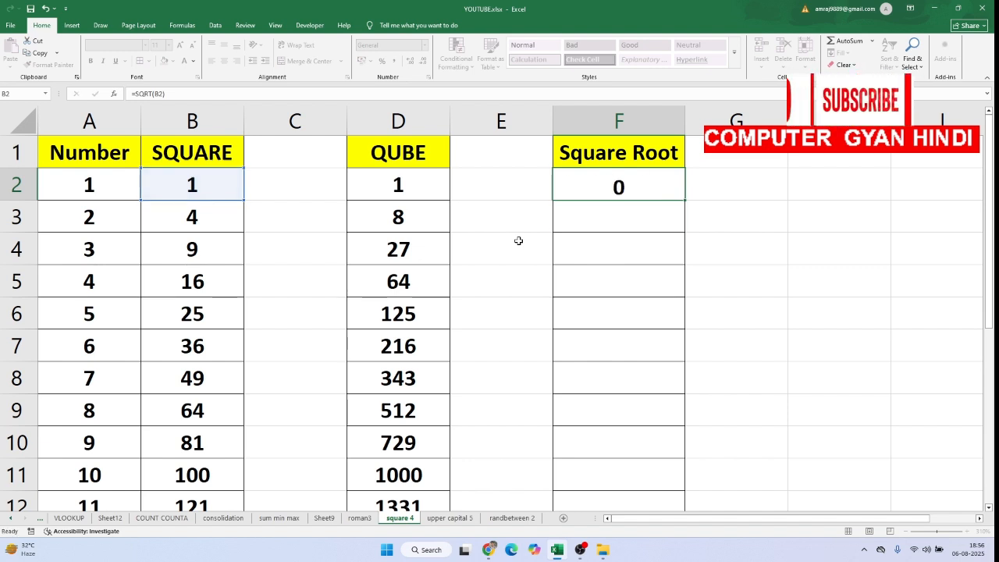
Fill the SQRT formula from F2 down to F12 in the Square Root column
click(632, 188)
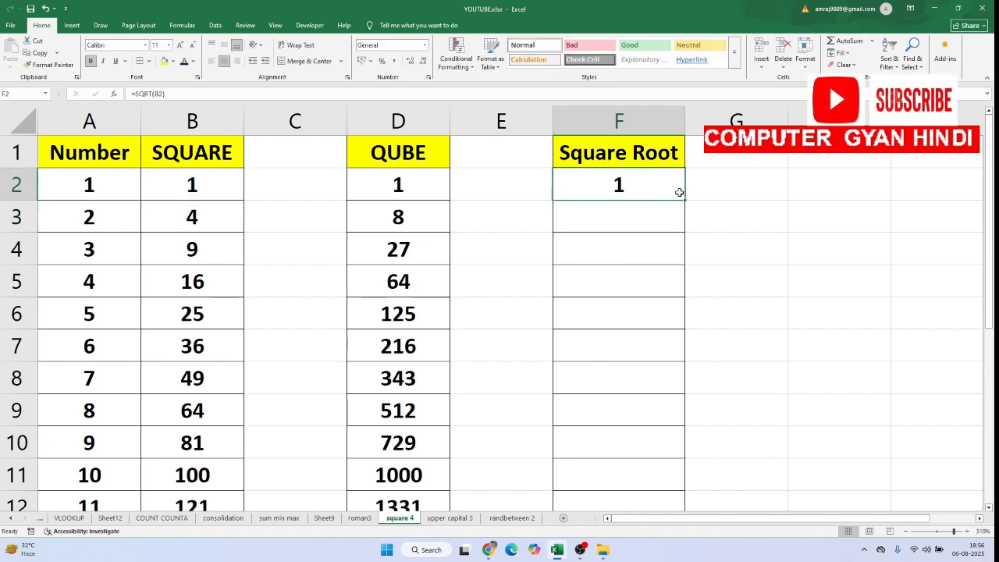
click(687, 203)
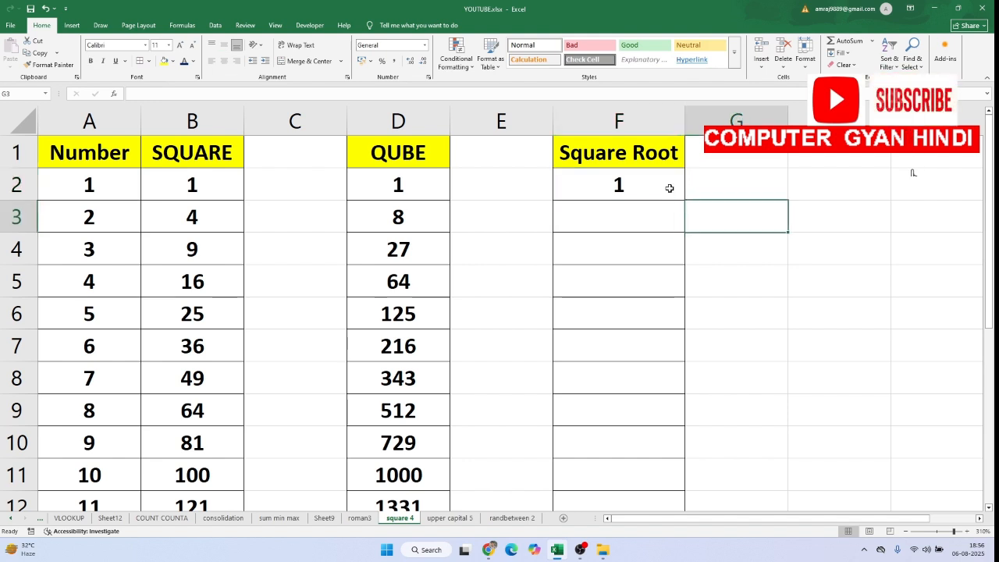
click(669, 189)
drag(685, 201, 674, 433)
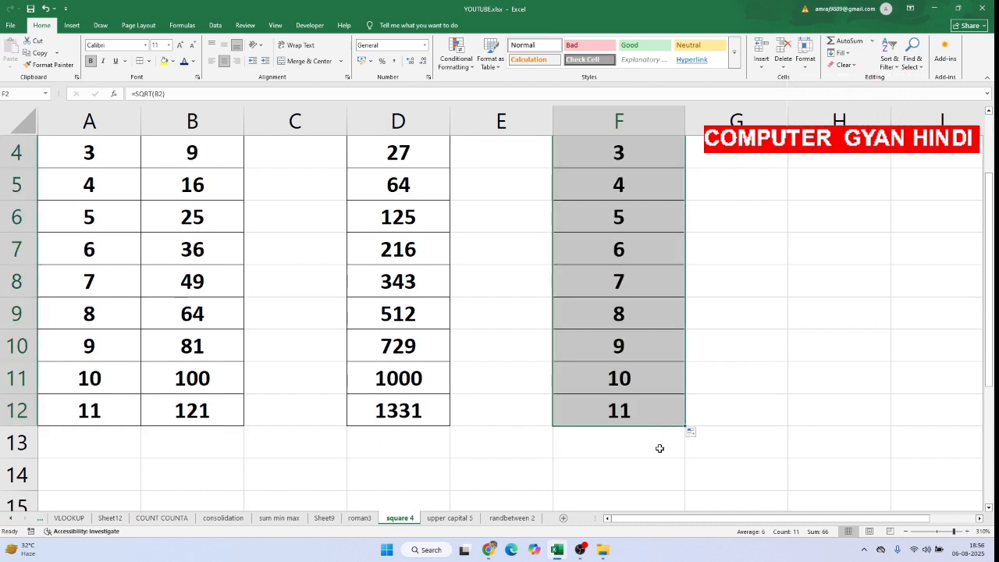
scroll(660, 448, up, 1)
click(456, 376)
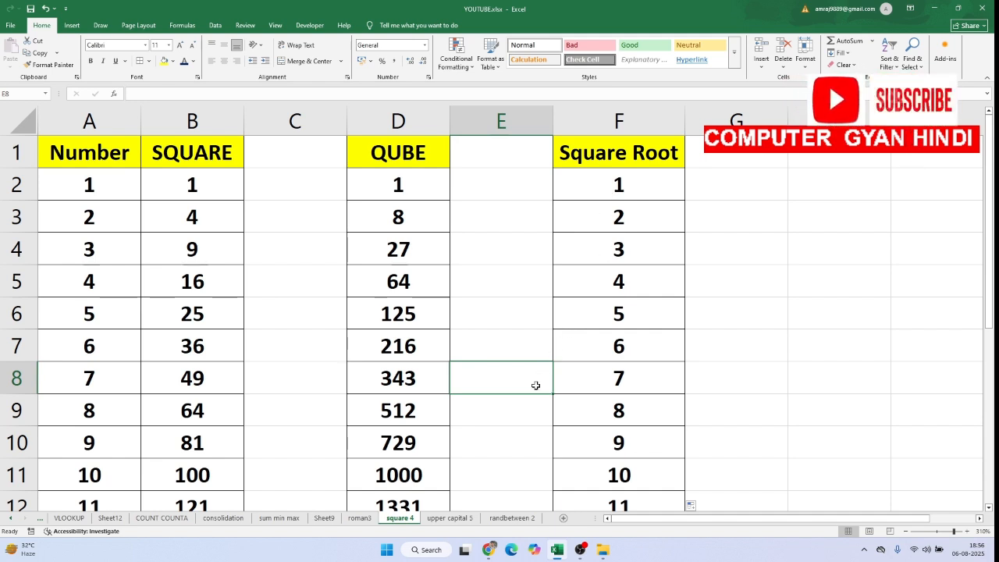
Switch to the upper capital 5 sheet with the employee name table
click(449, 518)
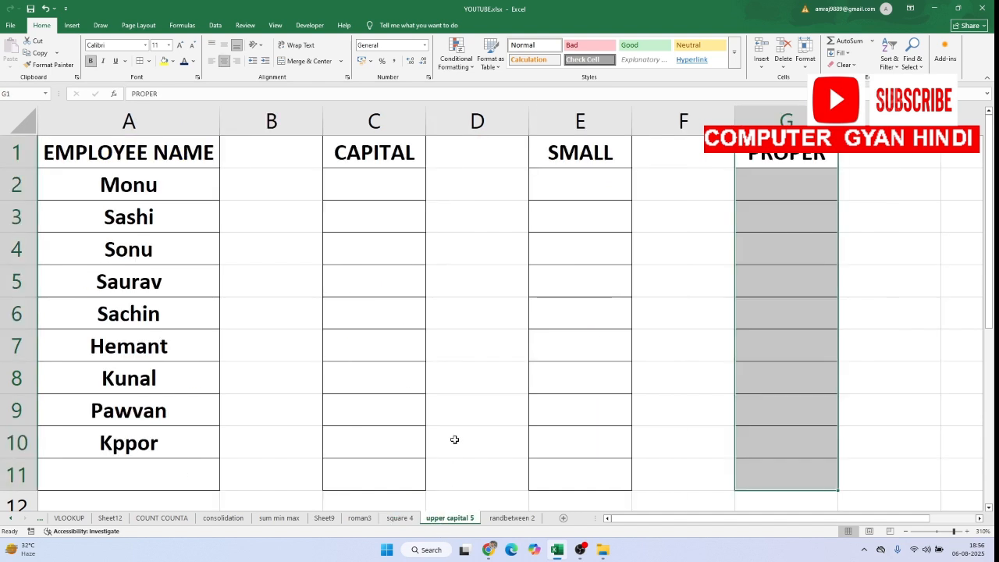